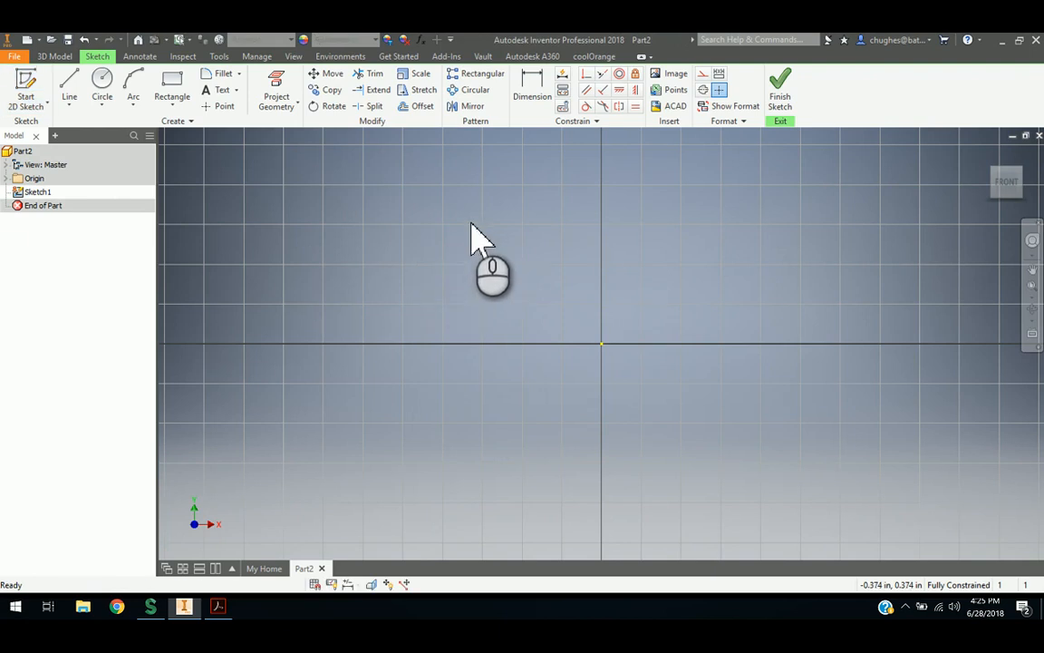
# - Sketch a two-point rectangle from the origin, about 2.69 in wide and 1.94 in high, up and to the right
pyautogui.click(172, 80)
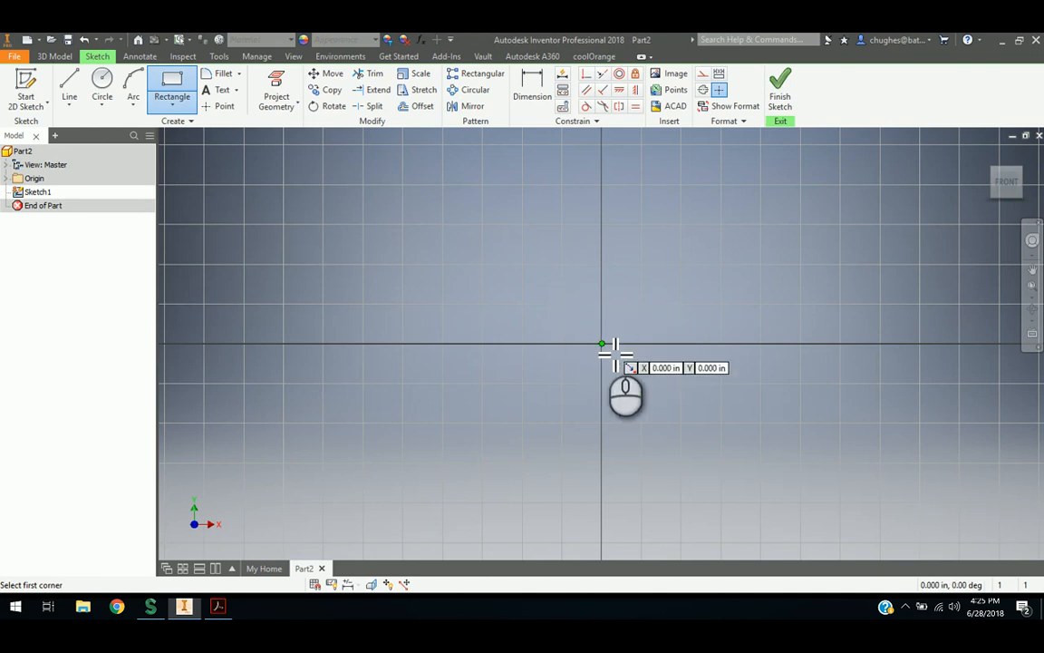
pyautogui.click(602, 345)
pyautogui.moveTo(687, 321)
pyautogui.mouseDown(button='middle')
pyautogui.moveTo(537, 427)
pyautogui.moveTo(485, 445)
pyautogui.mouseUp(button='middle')
pyautogui.scroll(5, 485, 446)
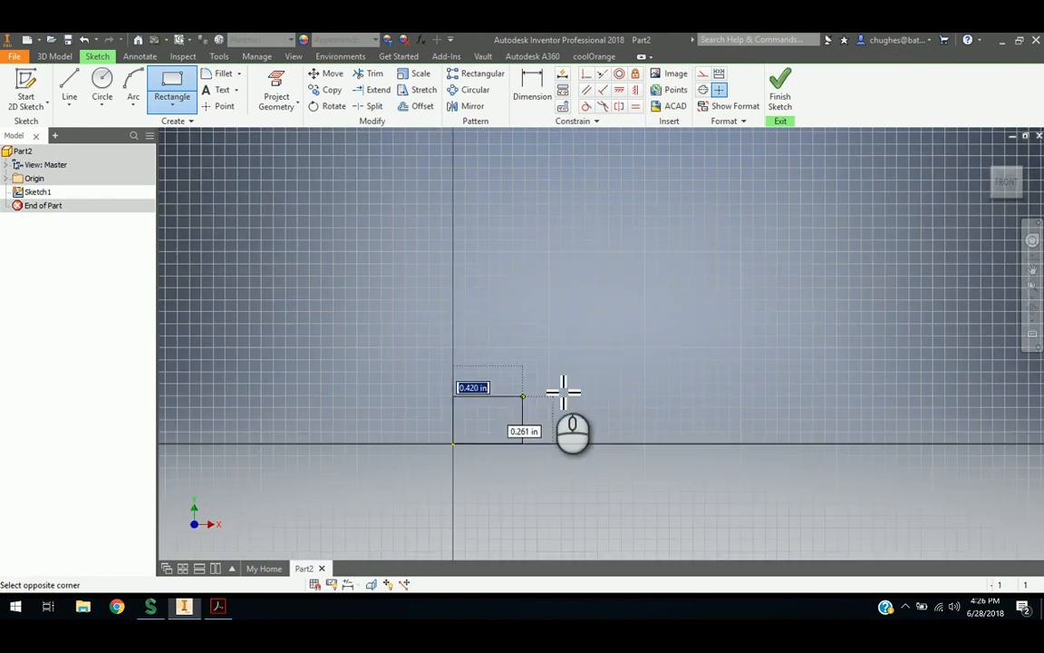
pyautogui.click(711, 257)
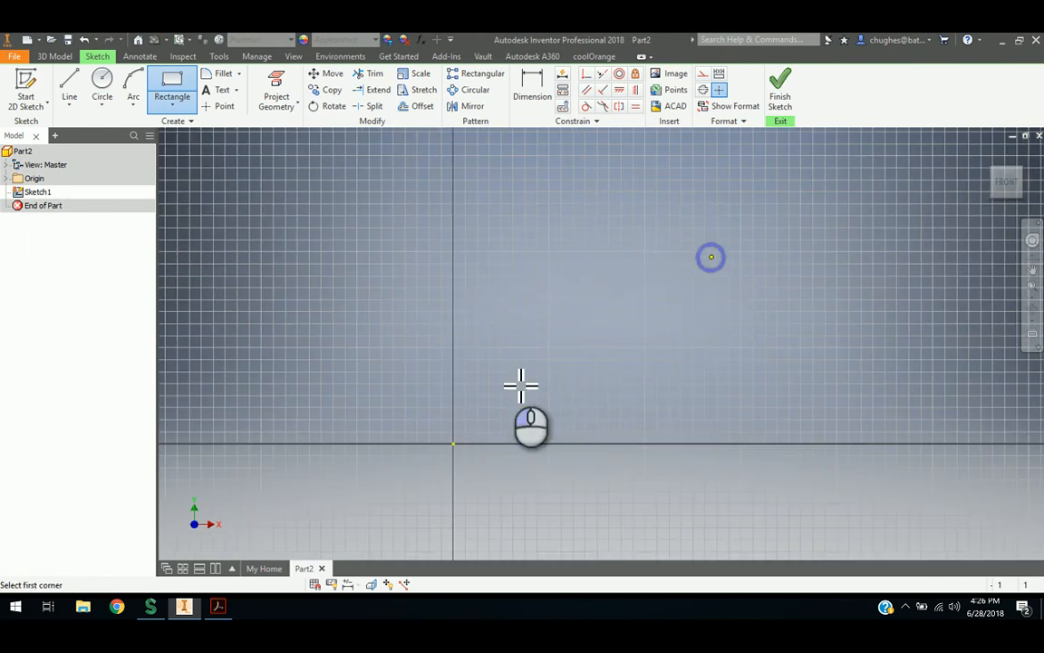
pyautogui.moveTo(543, 344)
pyautogui.mouseDown(button='right')
pyautogui.moveTo(576, 362)
pyautogui.moveTo(590, 352)
pyautogui.mouseUp(button='right')
pyautogui.rightClick(562, 328)
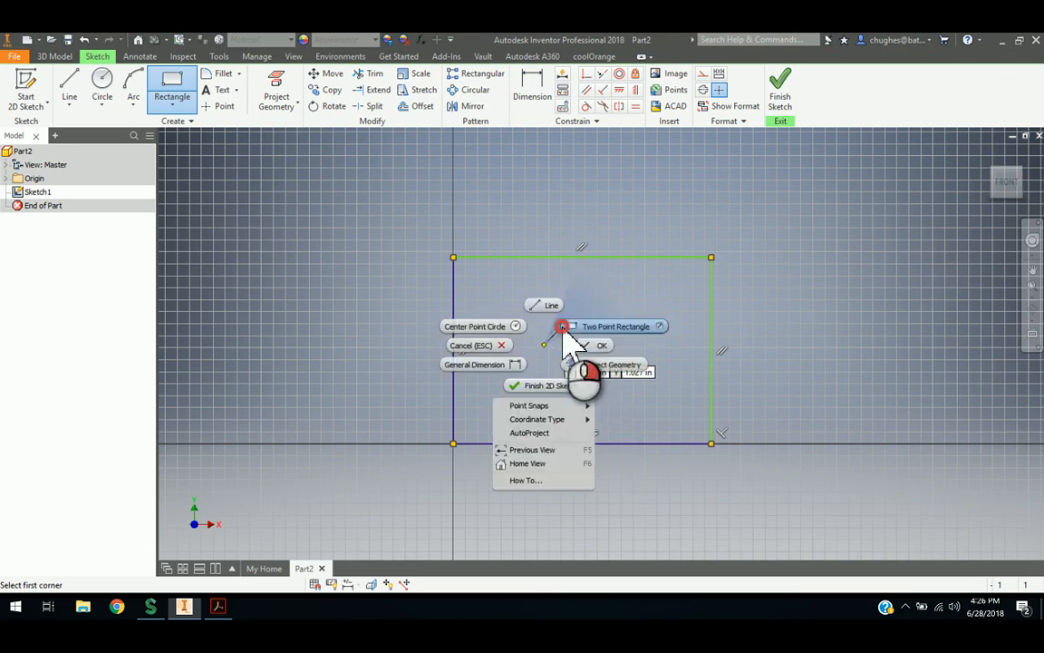
pyautogui.rightClick(553, 336)
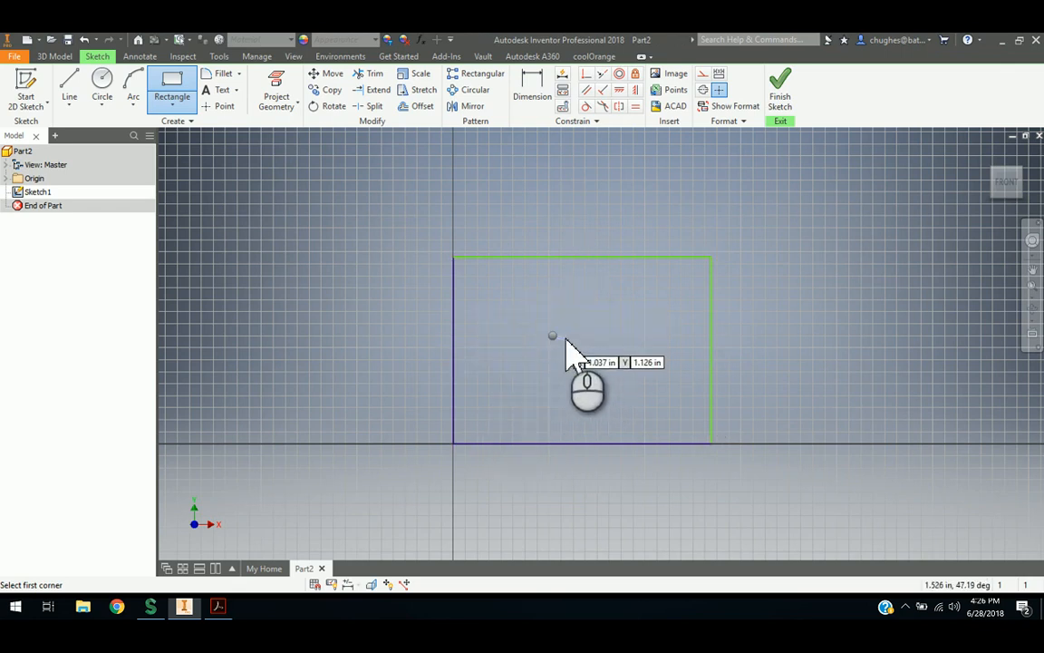
pyautogui.click(588, 334)
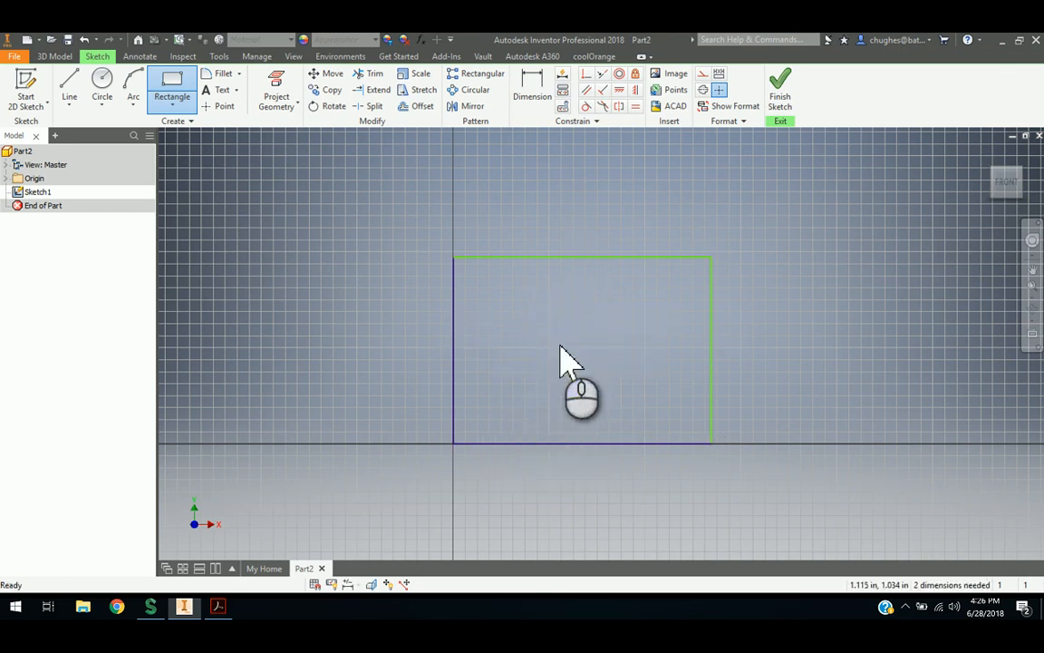
# - Dimension the rectangle's bottom edge and set its width to 4 in
pyautogui.click(530, 90)
pyautogui.click(561, 446)
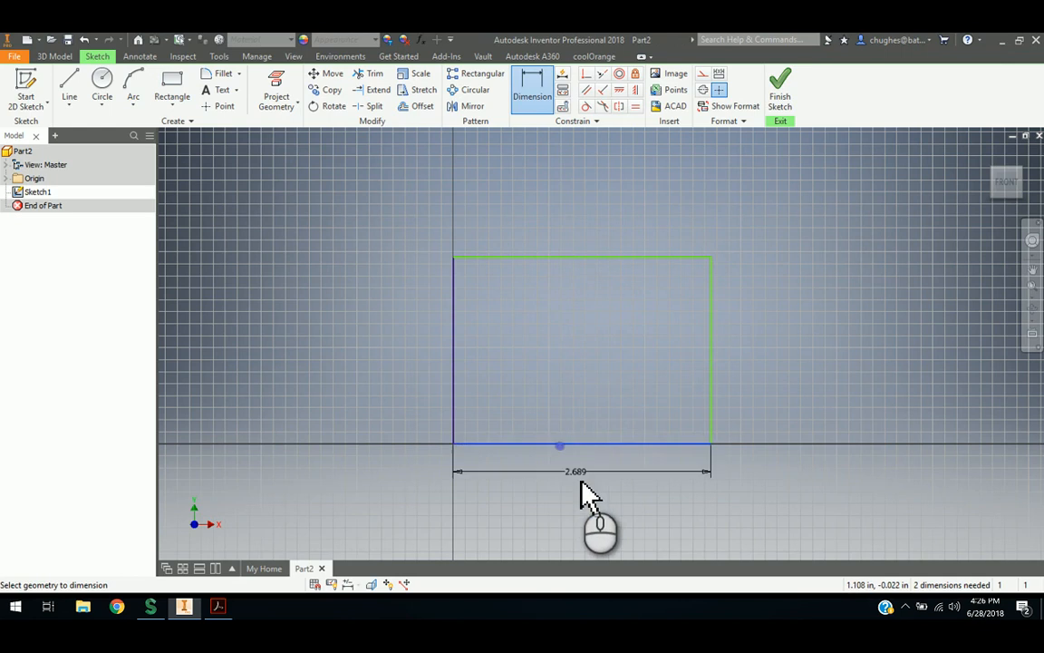
pyautogui.click(581, 481)
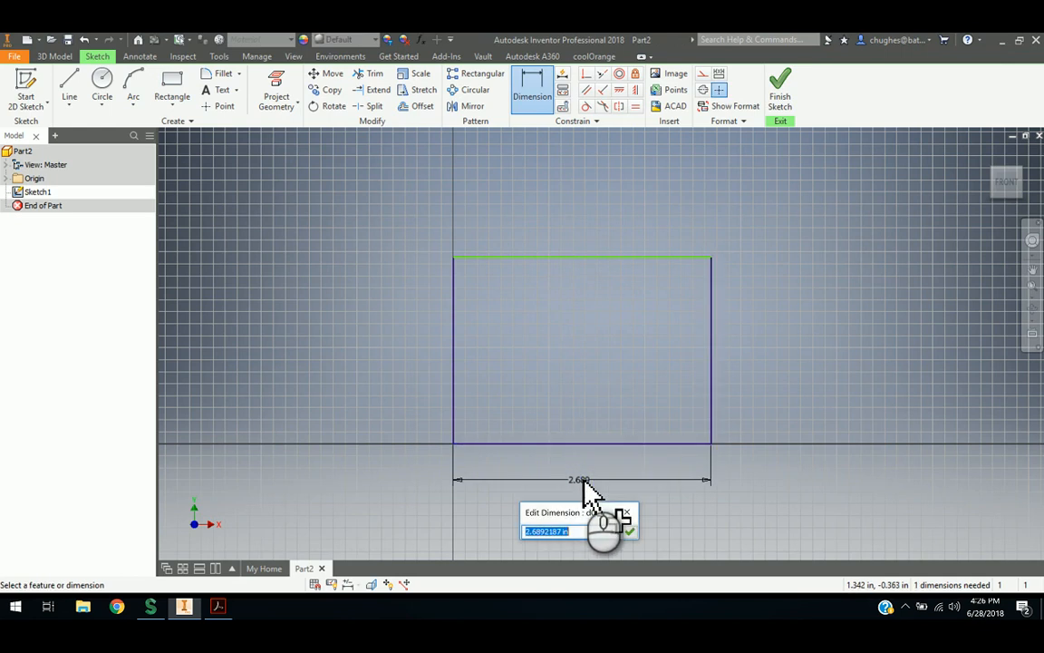
pyautogui.write('4')
pyautogui.press('Return')
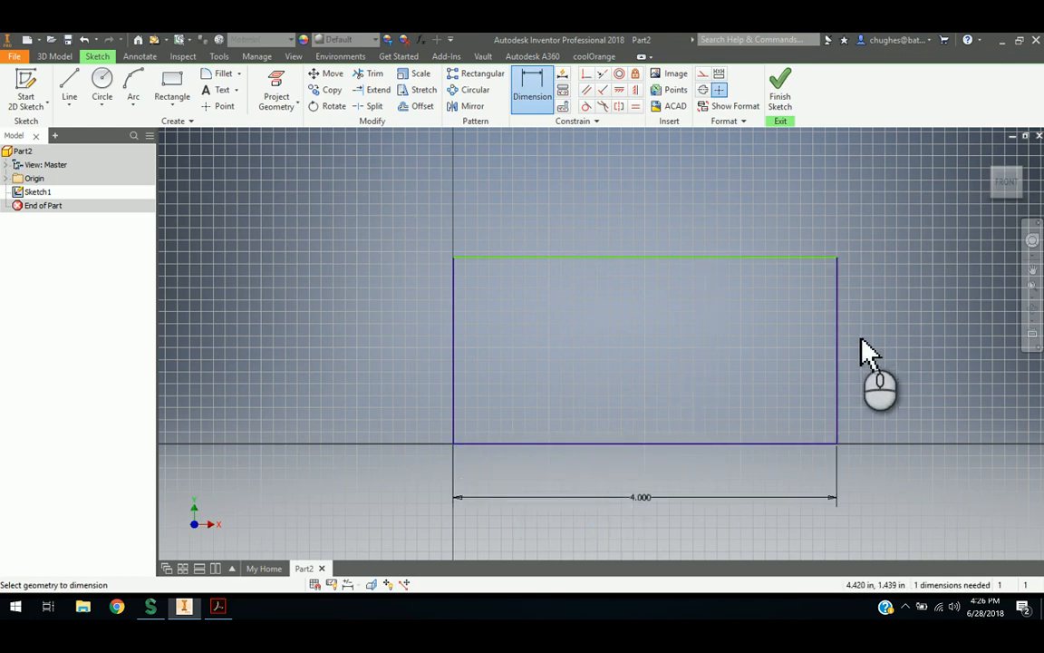
# - Dimension the rectangle's right edge and set its height to 2.5 in
pyautogui.click(854, 349)
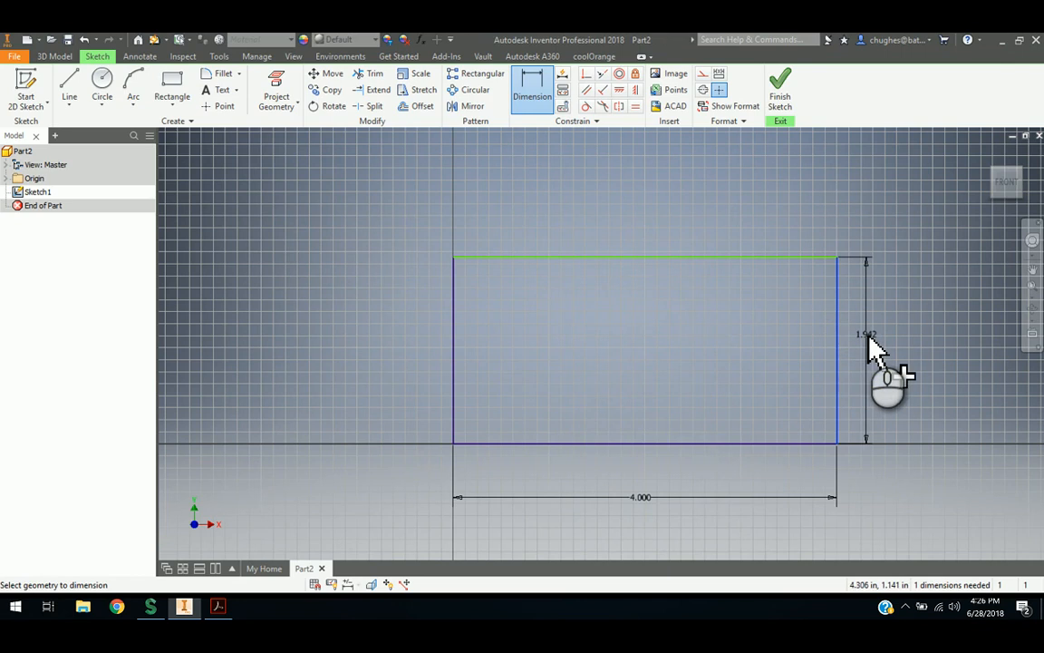
pyautogui.click(870, 345)
pyautogui.write('2.')
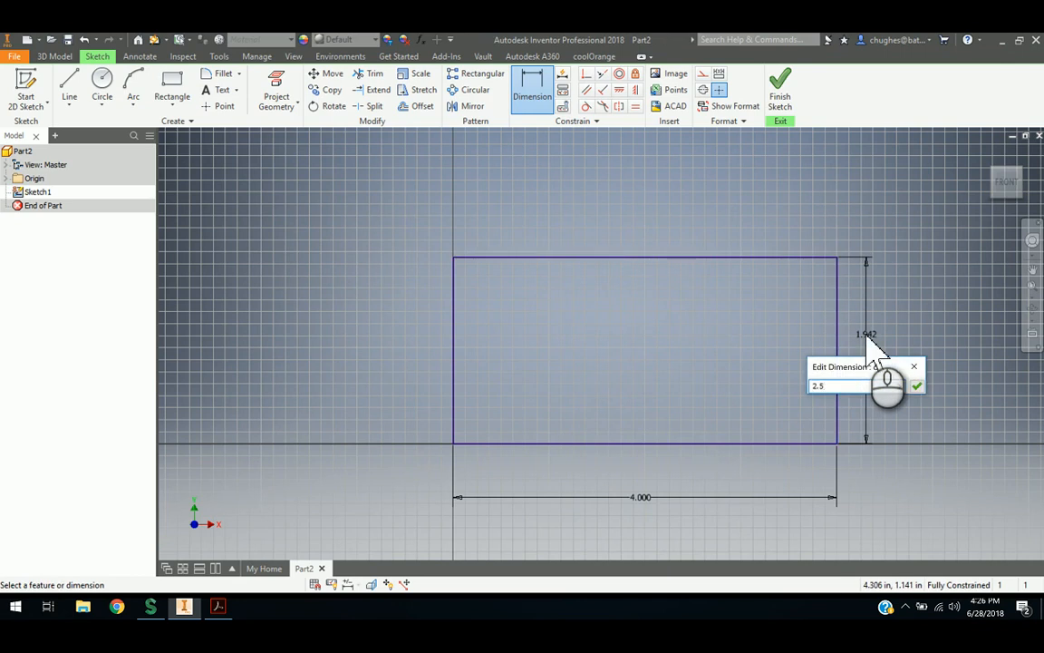
pyautogui.write('5')
pyautogui.press('Return')
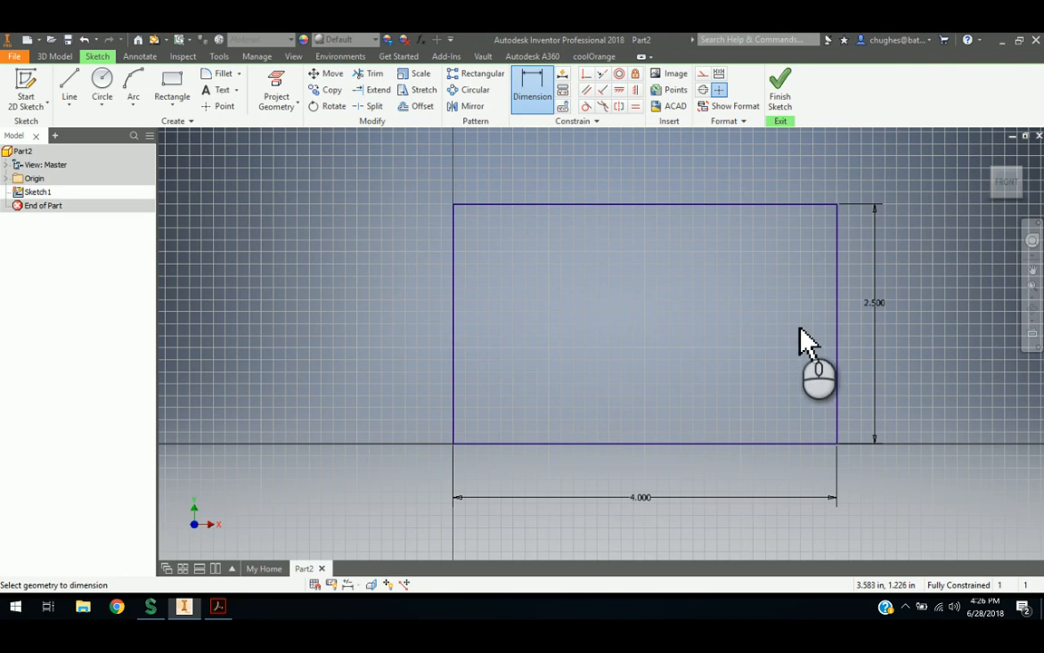
# - Finish the sketch and extrude the rectangle 2.50 in backward, using Direction 2, into a solid block
pyautogui.click(780, 90)
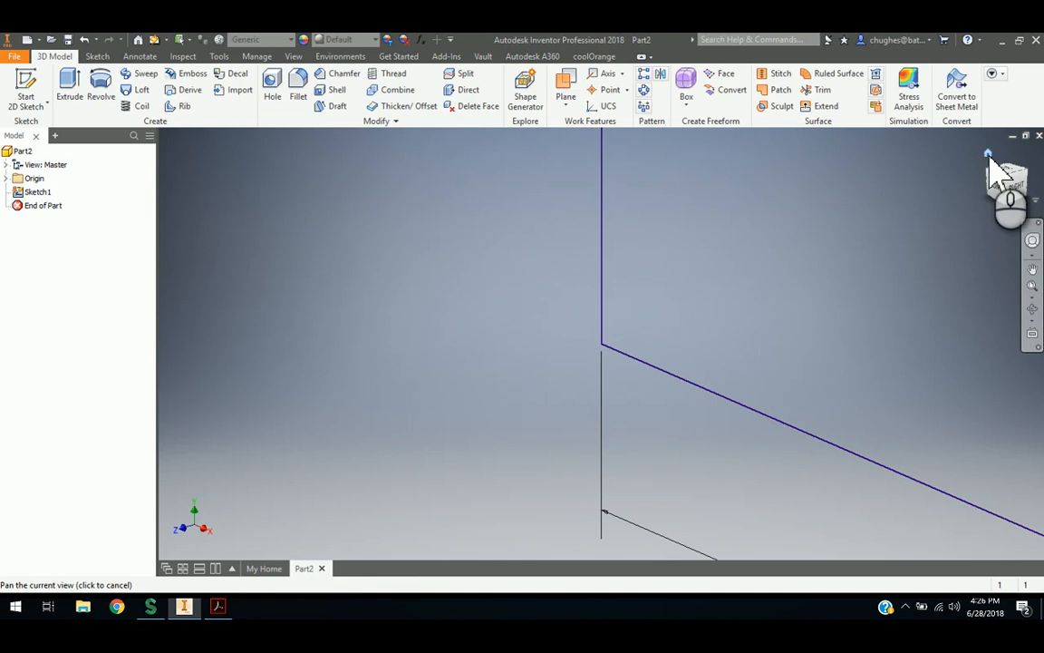
pyautogui.click(988, 155)
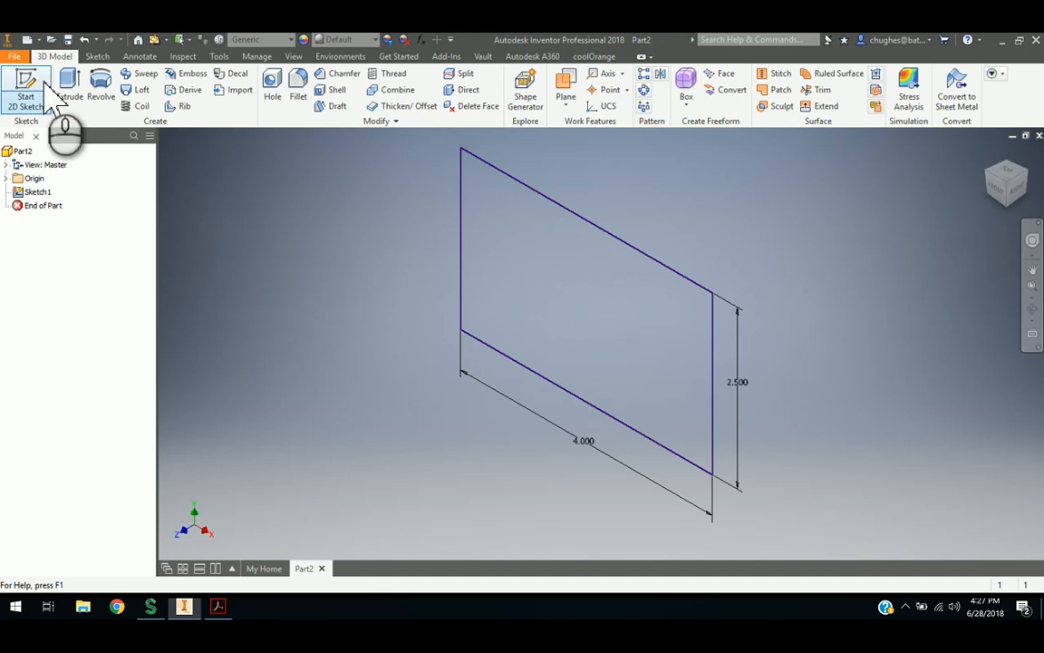
pyautogui.click(69, 86)
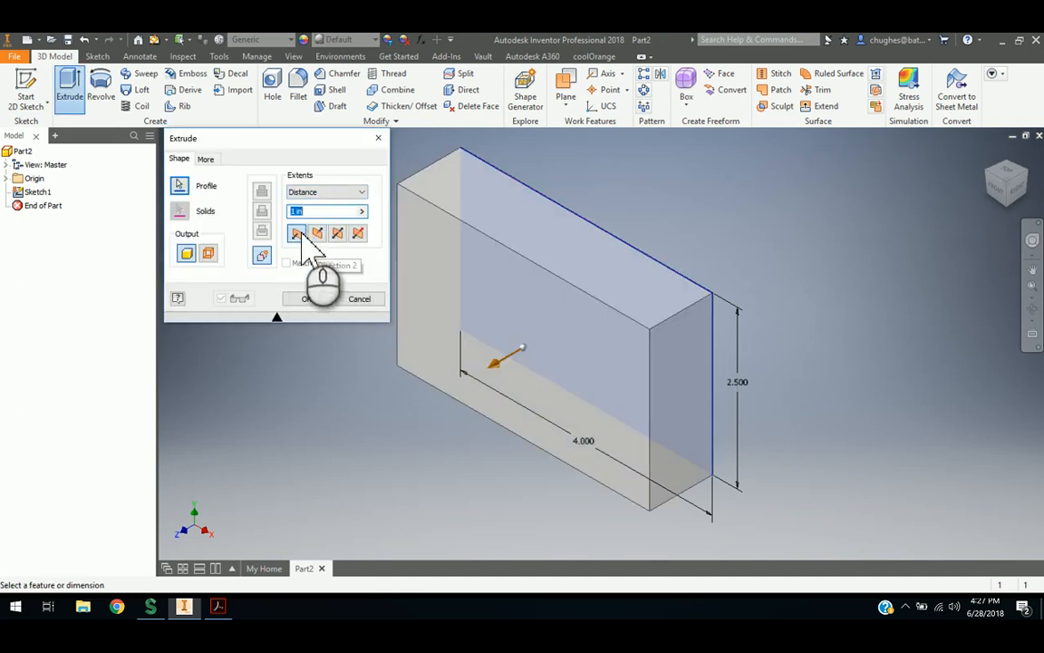
pyautogui.click(317, 233)
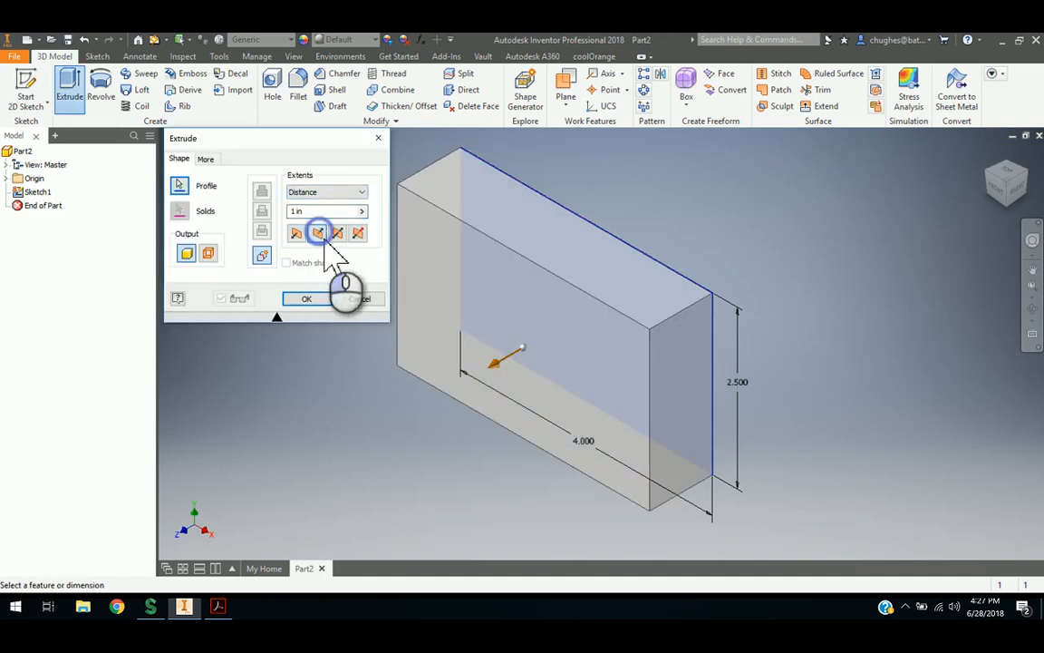
pyautogui.click(322, 210)
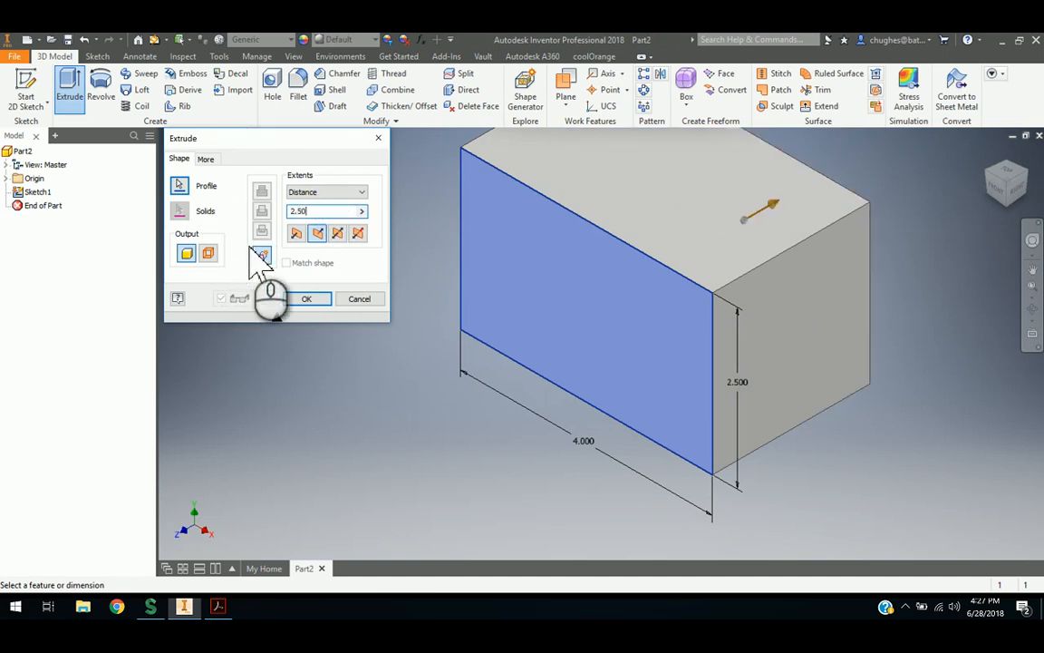
pyautogui.click(303, 300)
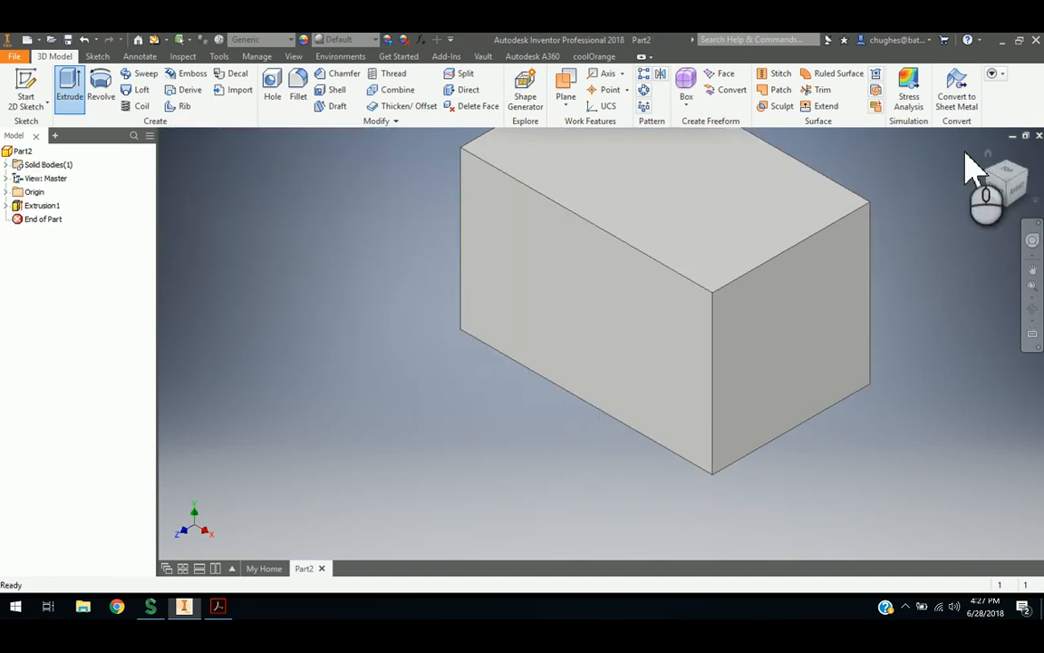
pyautogui.middleClick(269, 227)
pyautogui.middleClick(270, 227)
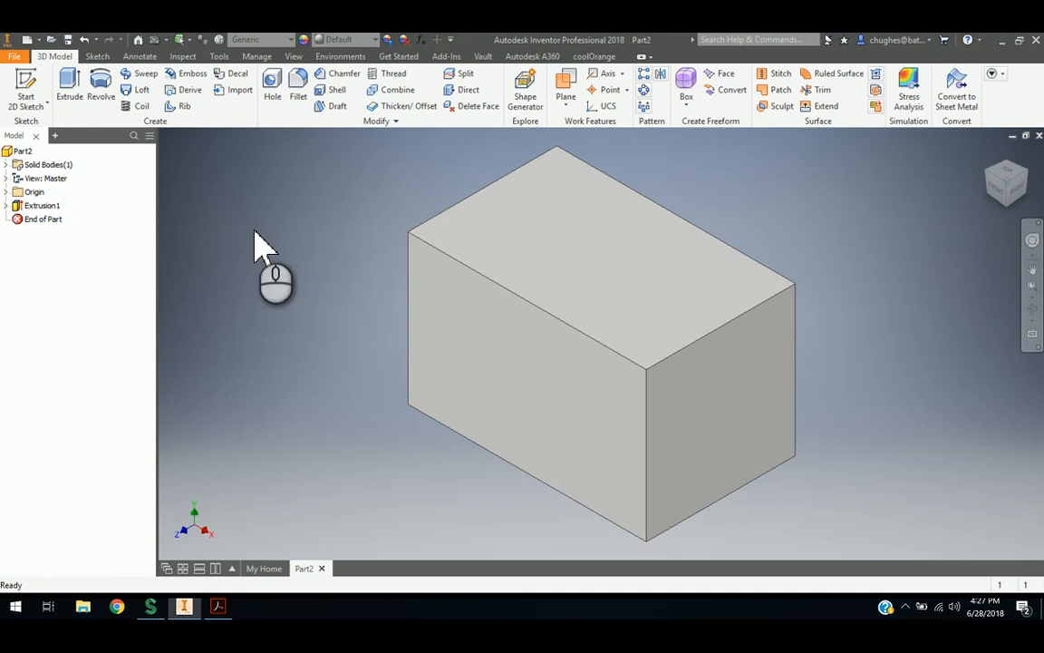
# - Start a new 2D sketch on the front face of the block
pyautogui.click(25, 83)
pyautogui.click(26, 84)
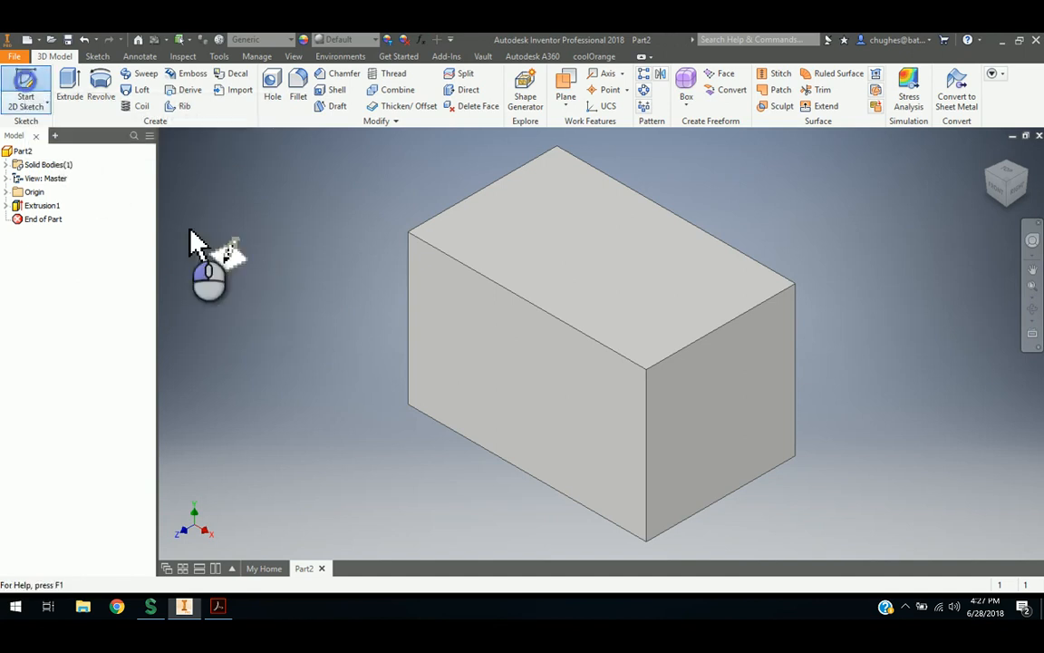
pyautogui.click(500, 372)
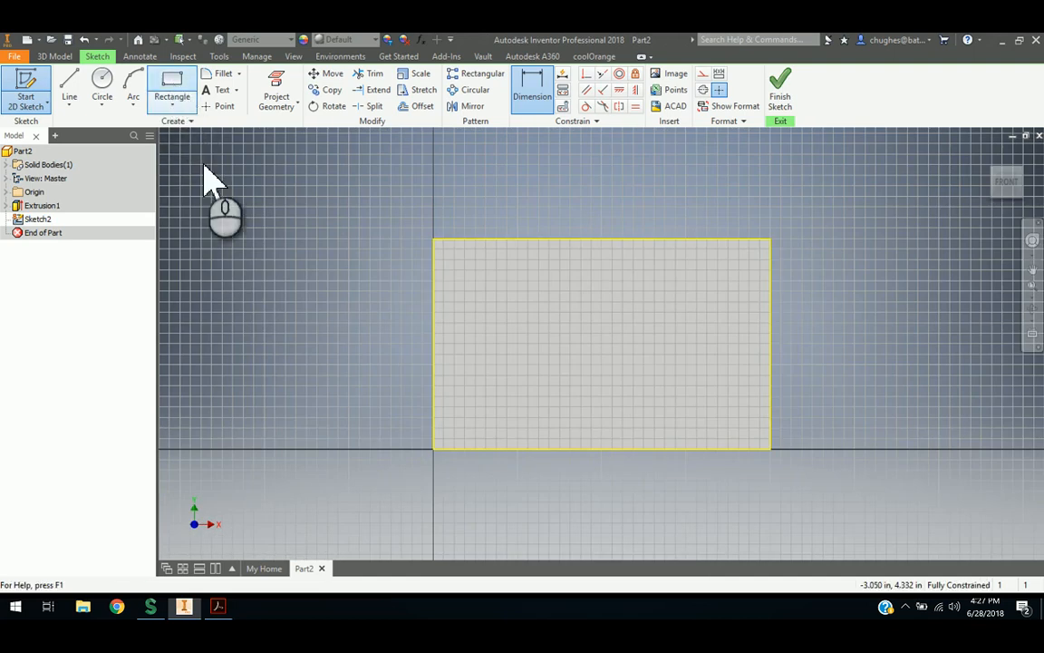
# - Consult the PDF drawing and sketch a rectangle about 1.02 by 0.92 in inward from the front face's upper-left corner
pyautogui.click(218, 608)
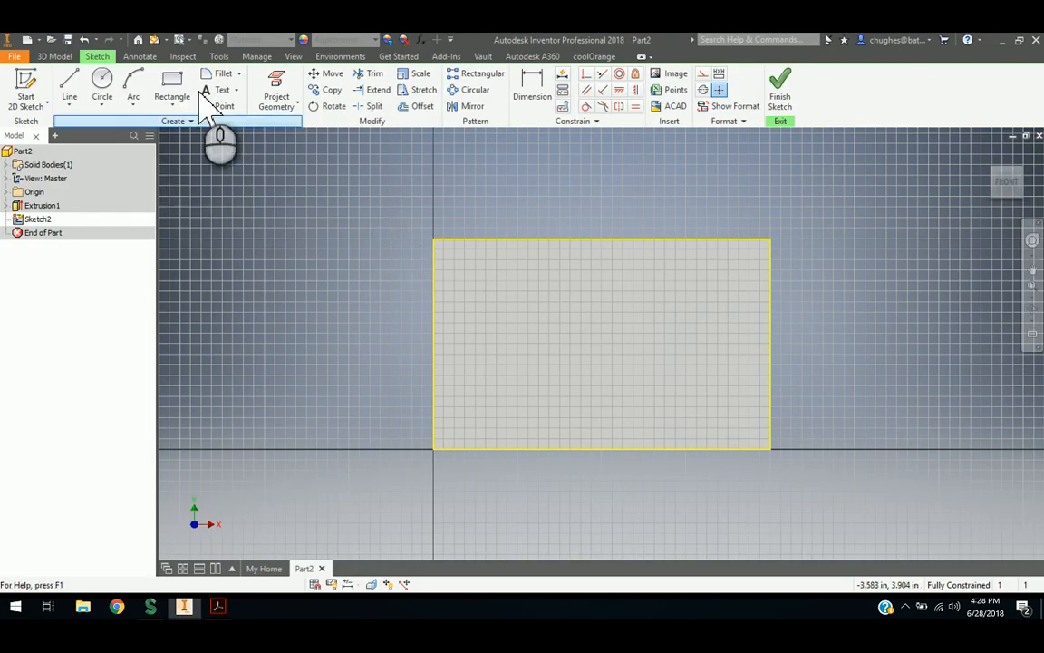
pyautogui.click(177, 86)
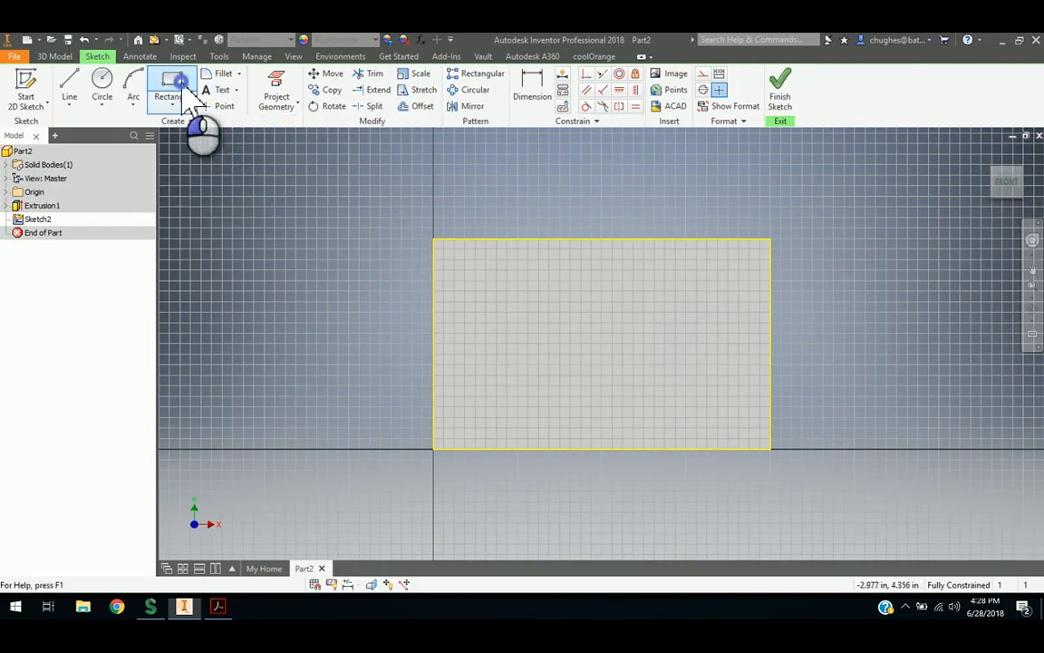
pyautogui.click(434, 239)
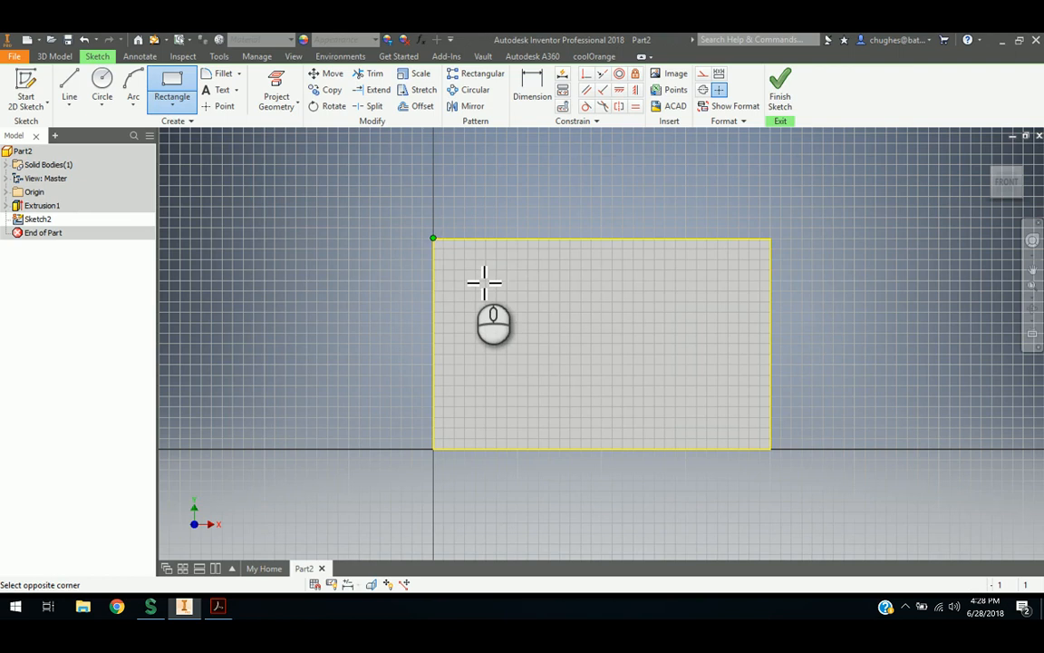
pyautogui.click(518, 314)
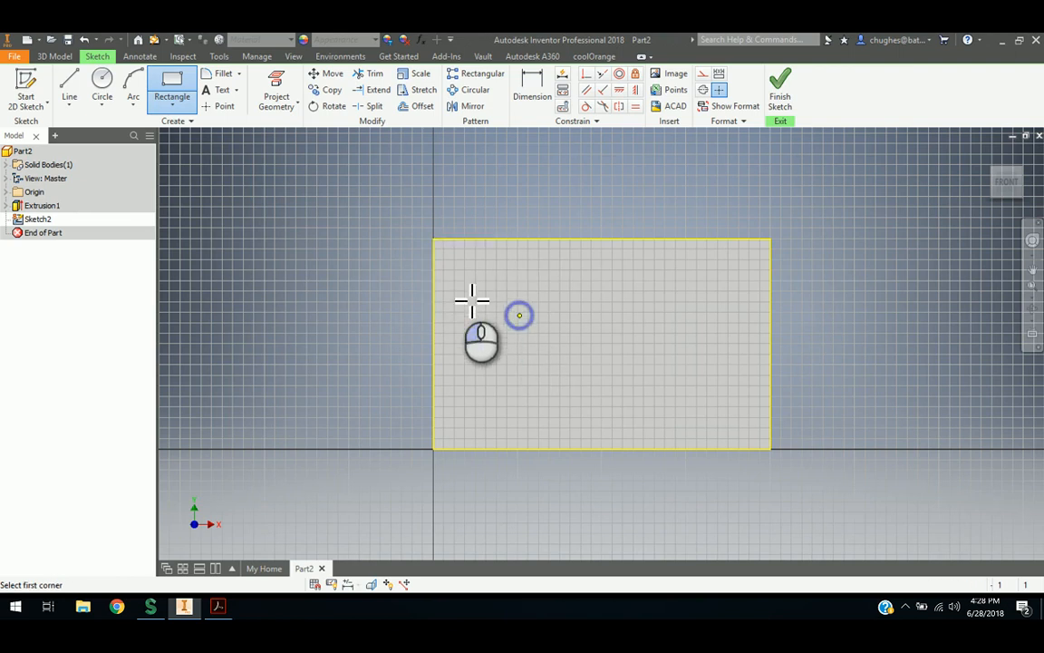
pyautogui.rightClick(318, 203)
pyautogui.click(361, 205)
# - Check the dimensions in the PDF drawing, return to Inventor and set the corner rectangle's width to 1 in
pyautogui.click(218, 606)
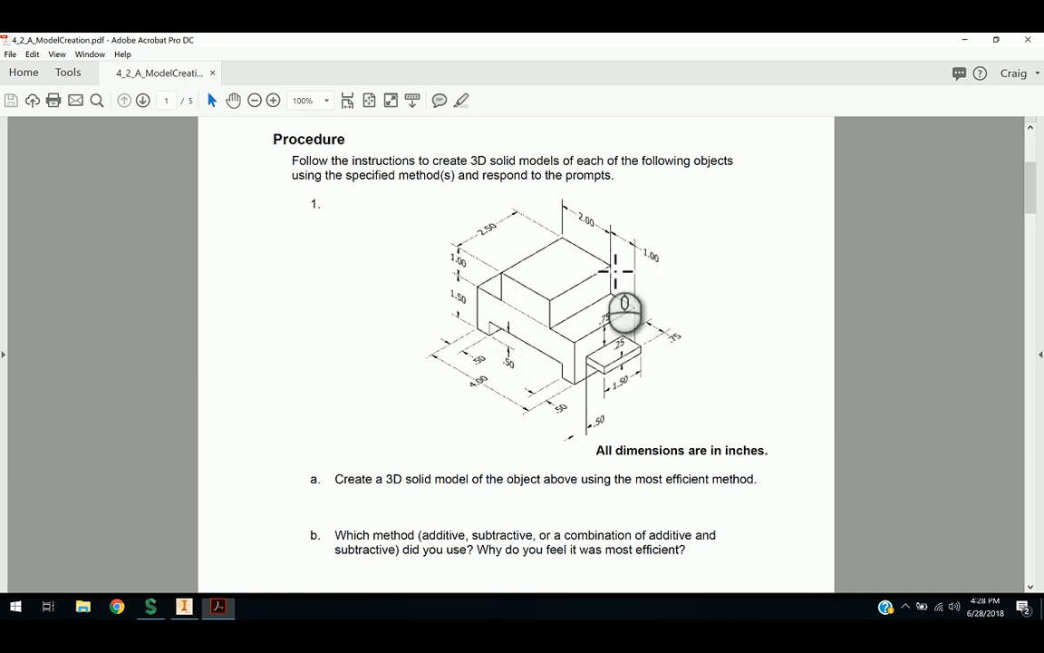
pyautogui.click(193, 602)
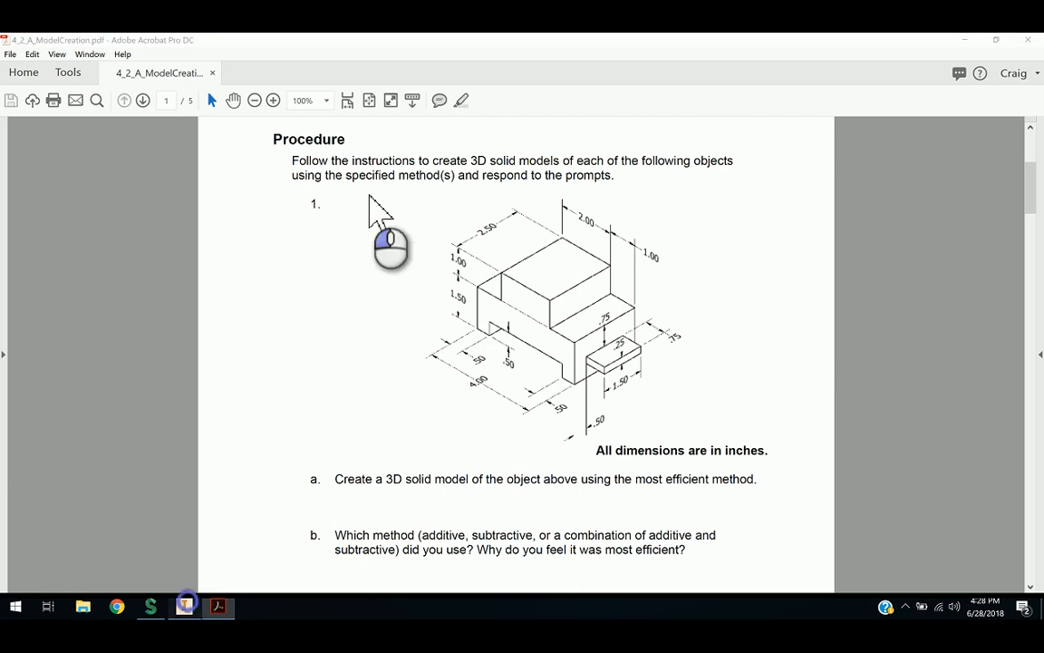
pyautogui.click(533, 97)
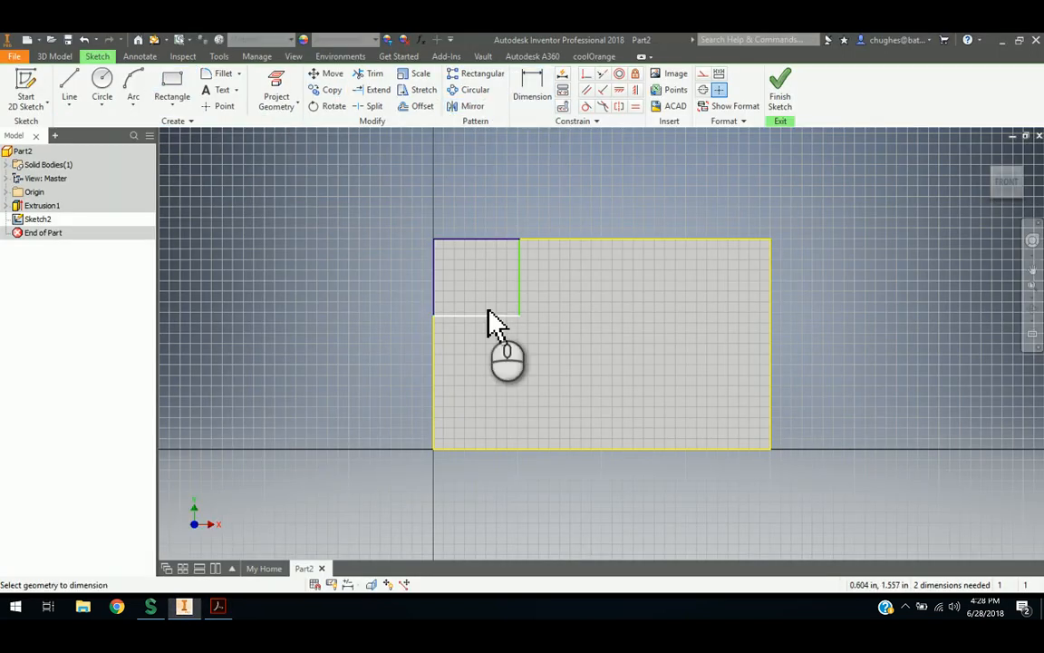
pyautogui.click(482, 315)
pyautogui.click(479, 356)
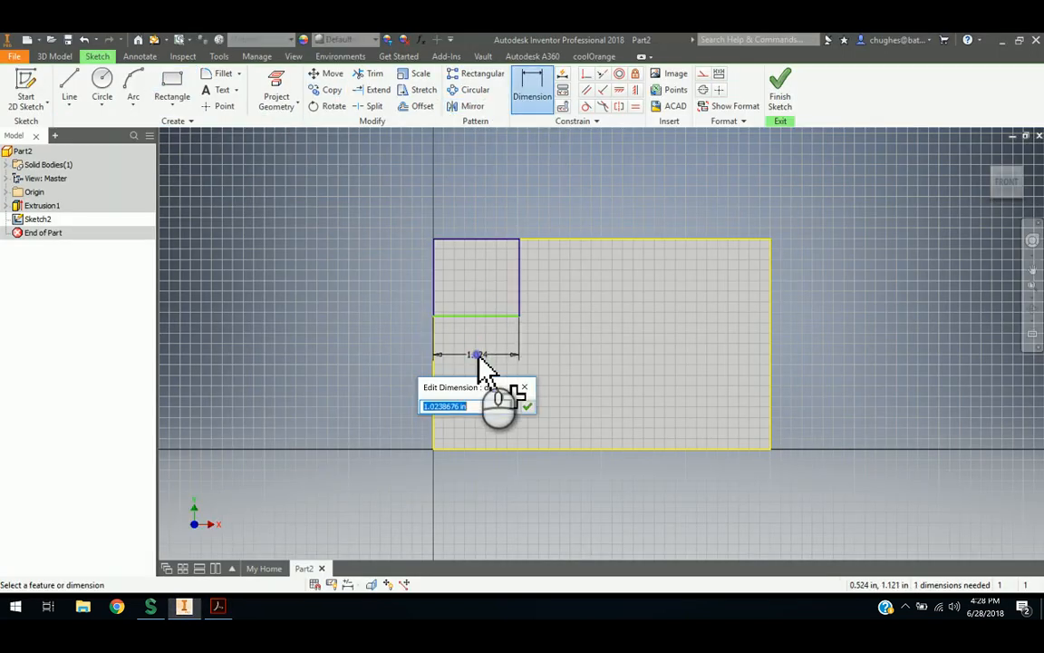
pyautogui.write('1')
pyautogui.press('Return')
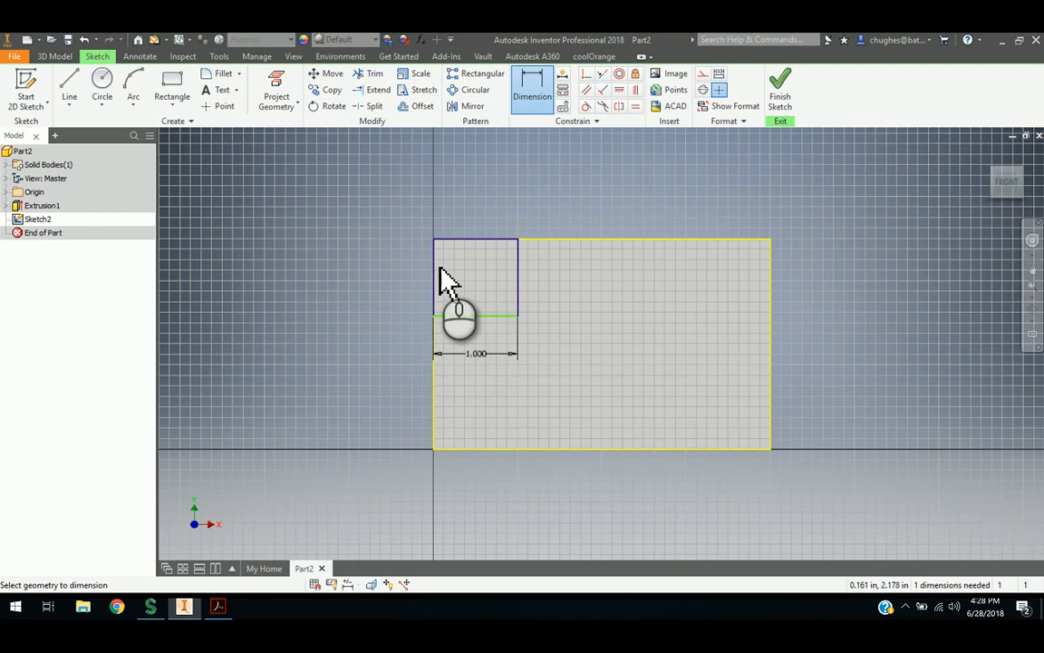
# - Dimension the corner rectangle's vertical side and set its height to 1 in
pyautogui.click(518, 265)
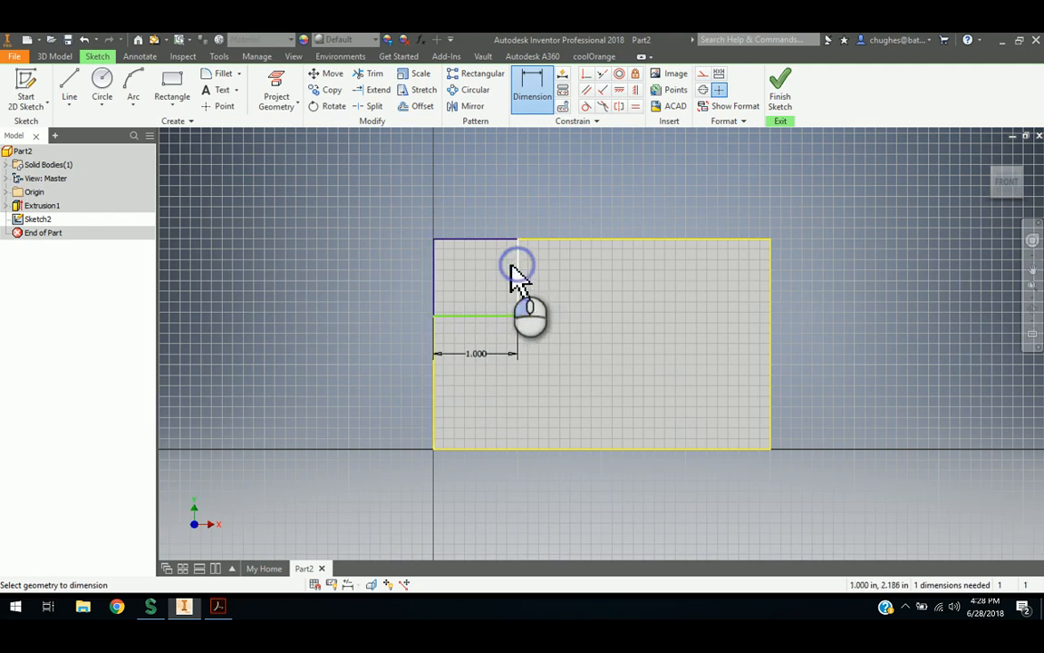
pyautogui.click(454, 285)
pyautogui.click(397, 284)
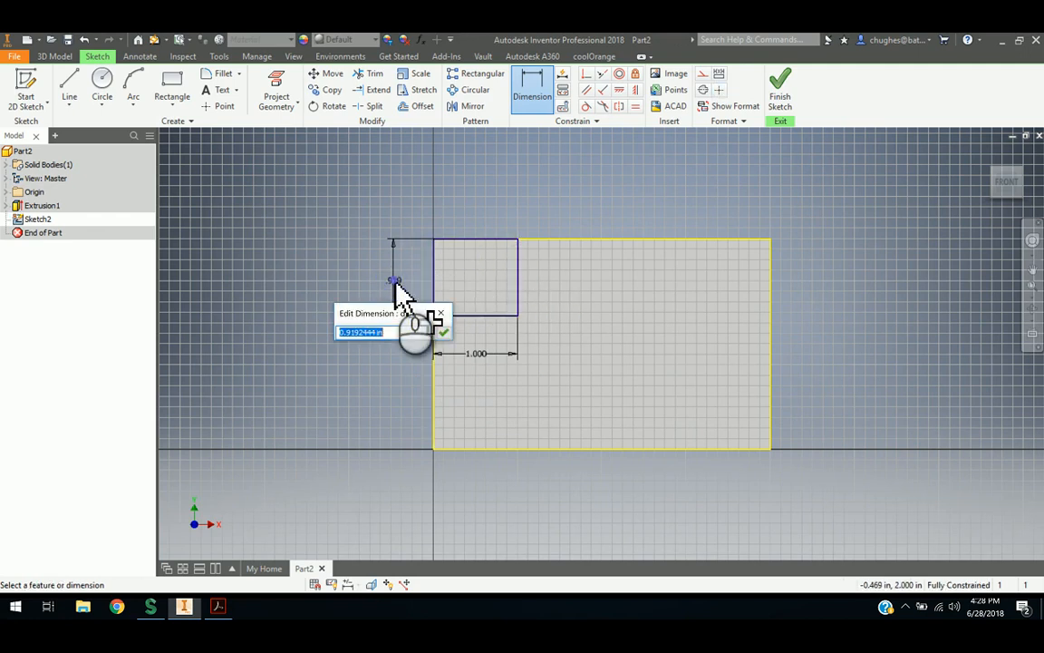
pyautogui.write('1')
pyautogui.press('Return')
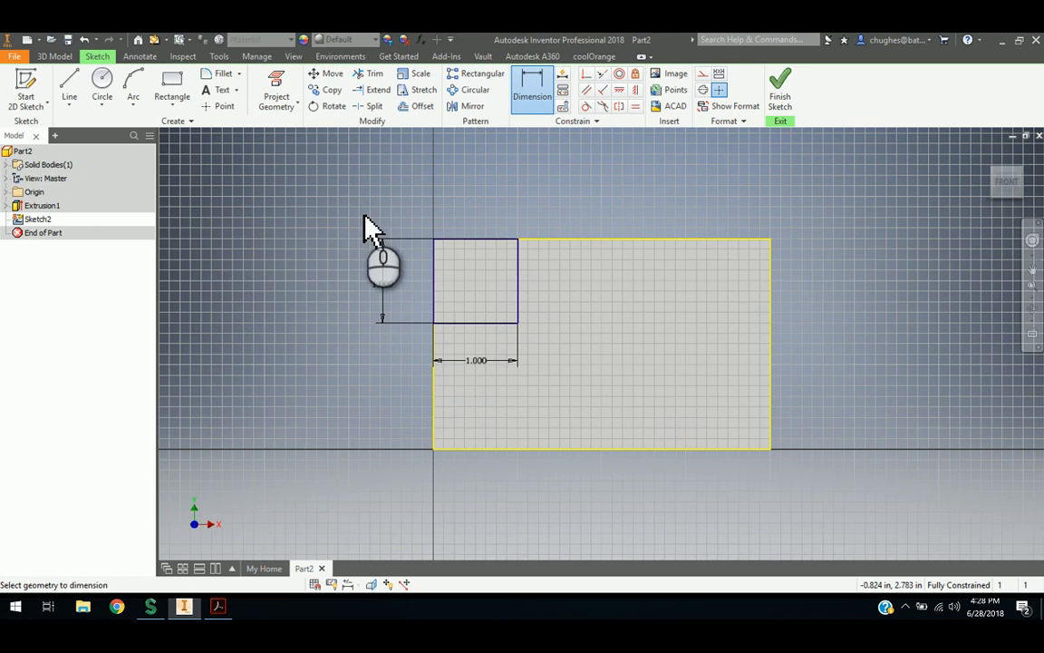
# - Sketch a rectangle about 1.20 by 1.00 in inward from the front face's upper-right corner
pyautogui.click(174, 83)
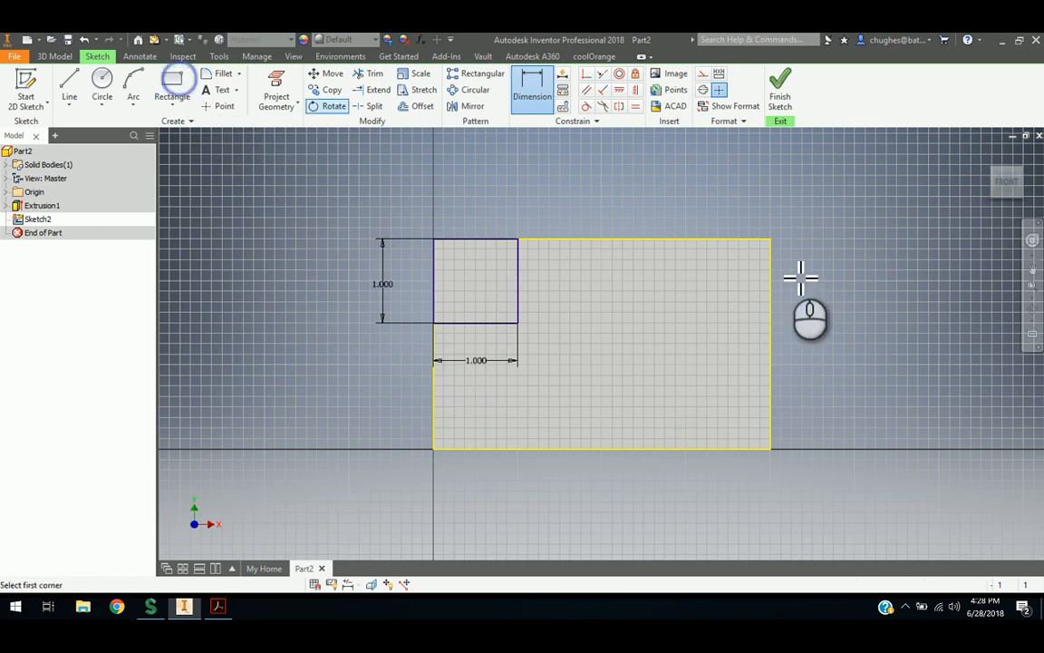
pyautogui.click(769, 239)
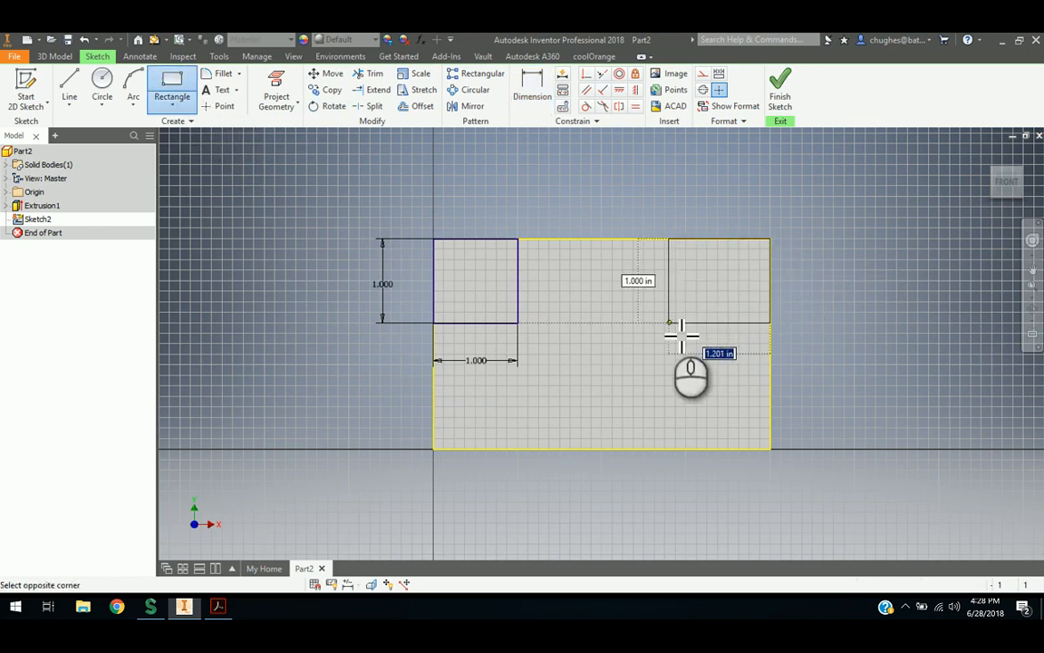
pyautogui.click(669, 323)
pyautogui.rightClick(727, 298)
pyautogui.click(769, 301)
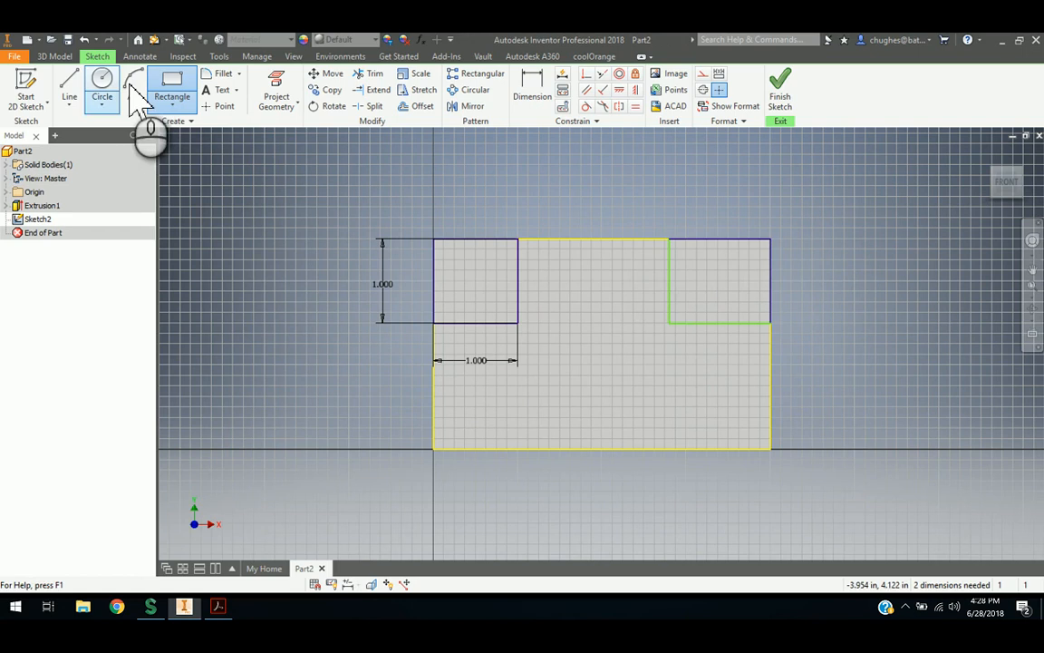
# - Dimension the upper-right rectangle's vertical side with a height of 1 in
pyautogui.click(535, 90)
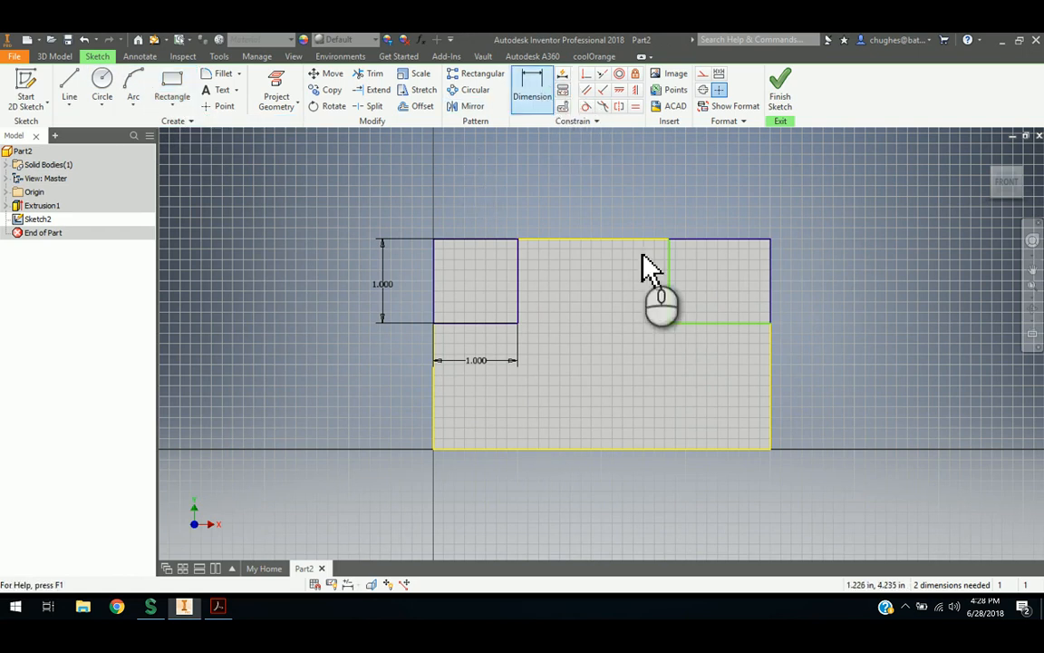
pyautogui.click(670, 278)
pyautogui.click(822, 284)
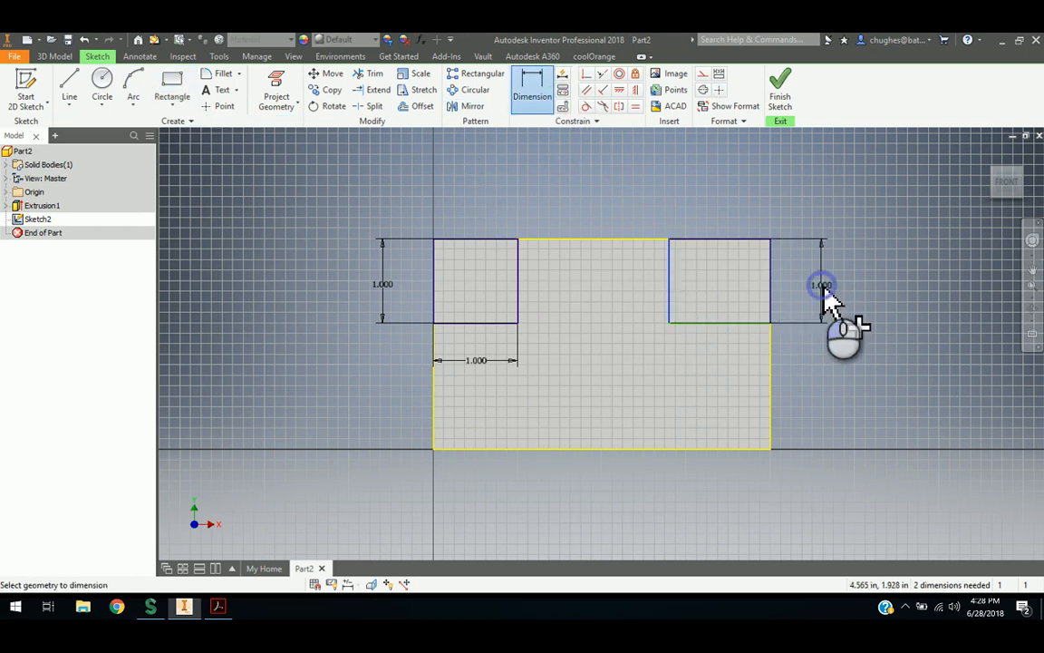
pyautogui.click(872, 338)
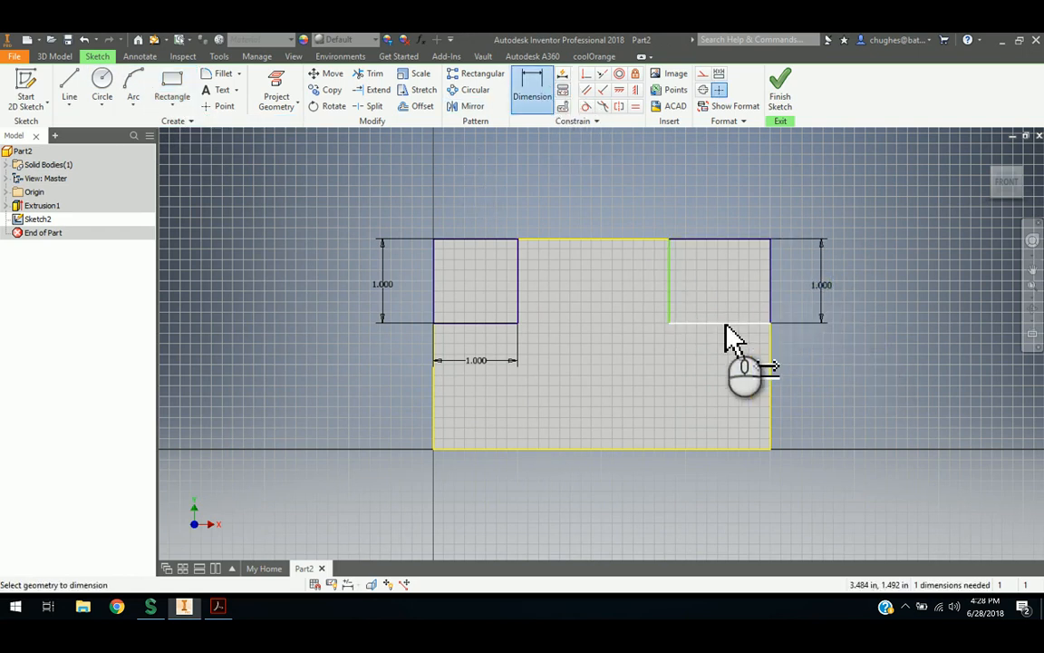
# - Dimension the upper-right rectangle between its two vertical sides and set its width to 1 in
pyautogui.click(766, 298)
pyautogui.click(670, 291)
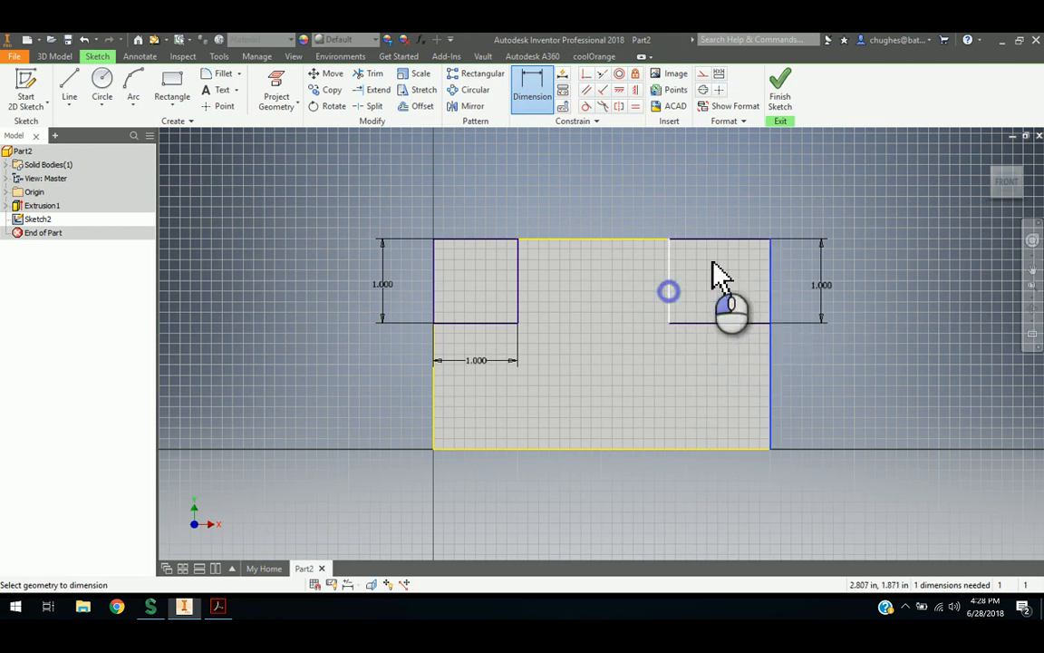
pyautogui.click(719, 208)
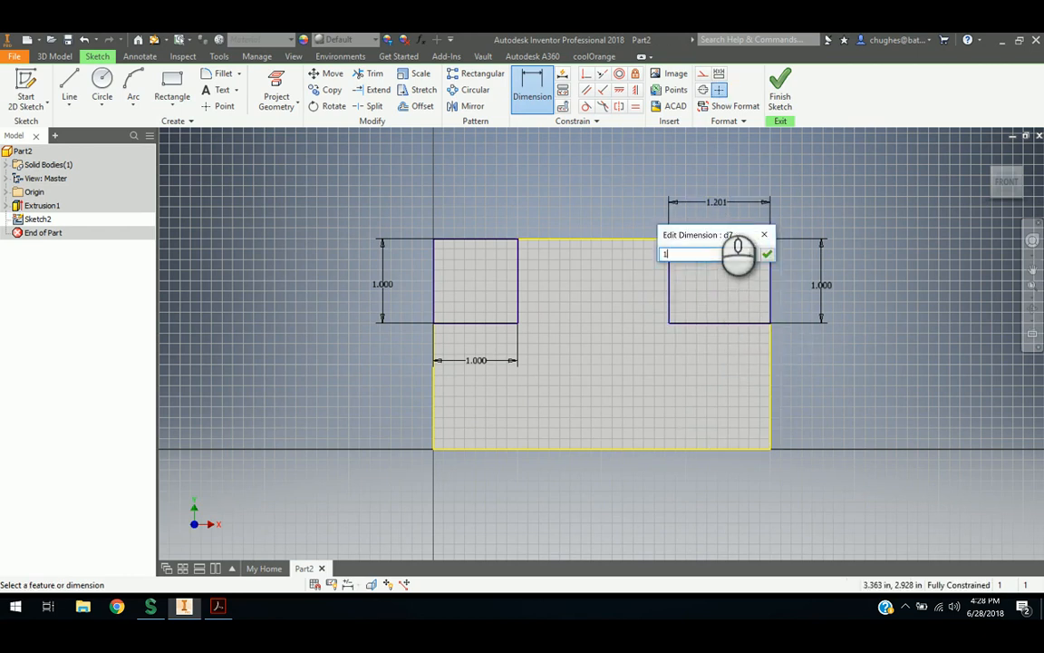
pyautogui.write('1')
pyautogui.press('Return')
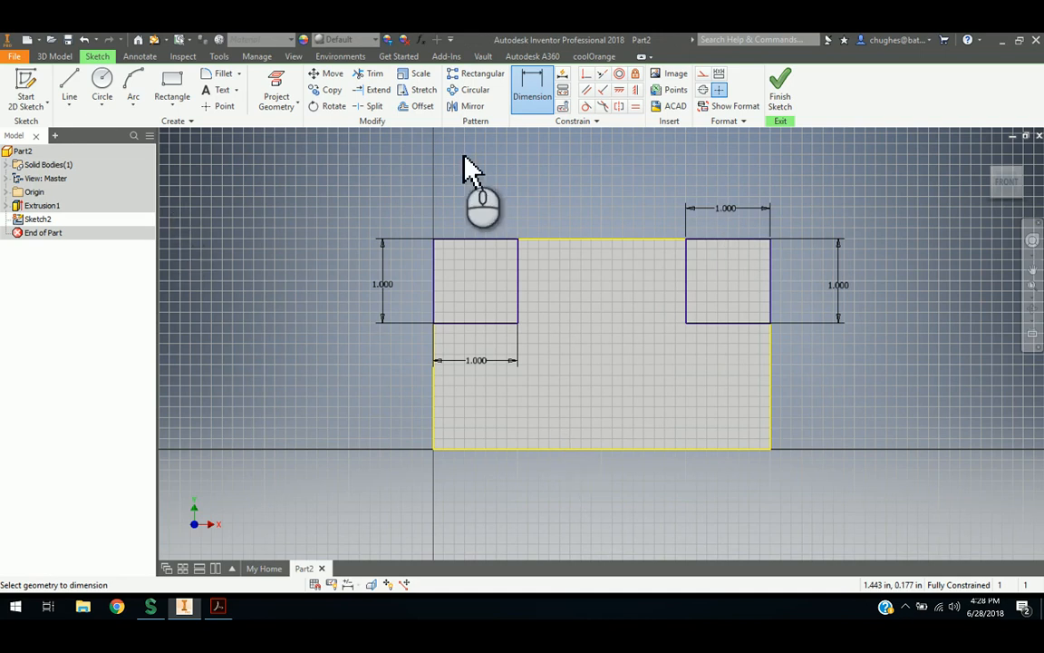
# - Sketch a rectangle about 2.51 by 0.29 in standing on the front face's bottom edge, between the two side edges
pyautogui.click(171, 89)
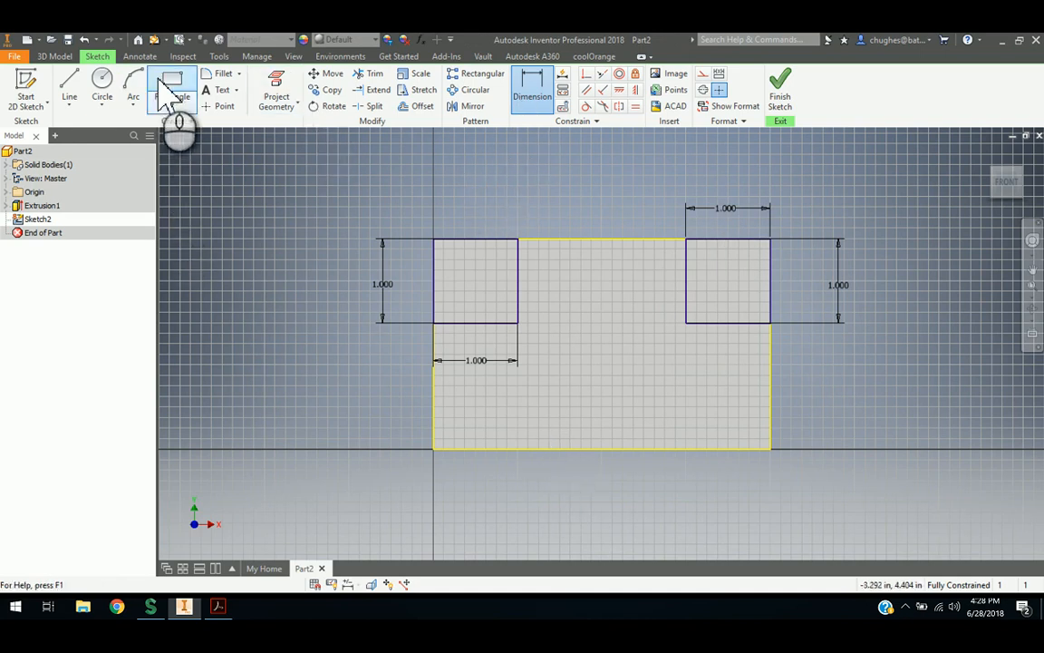
pyautogui.click(497, 447)
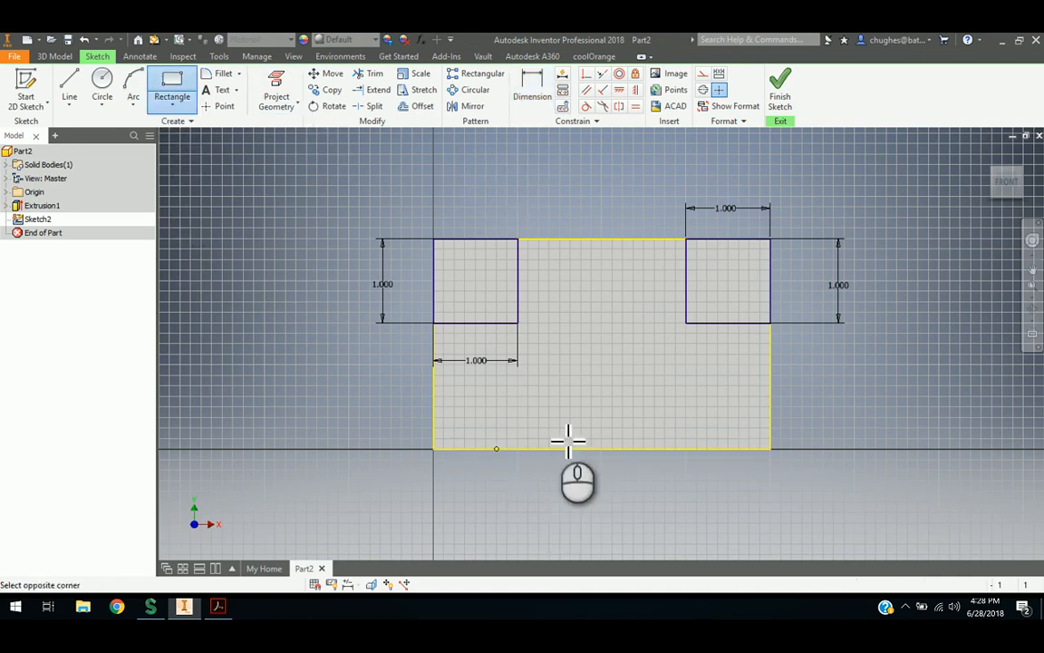
pyautogui.click(708, 425)
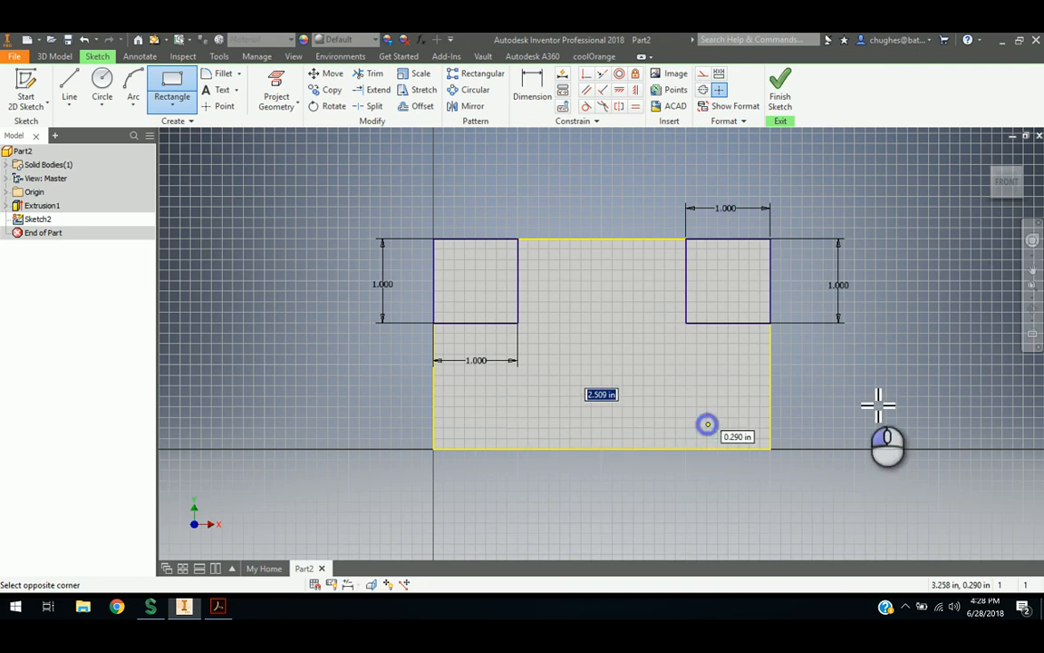
pyautogui.rightClick(866, 392)
pyautogui.click(907, 399)
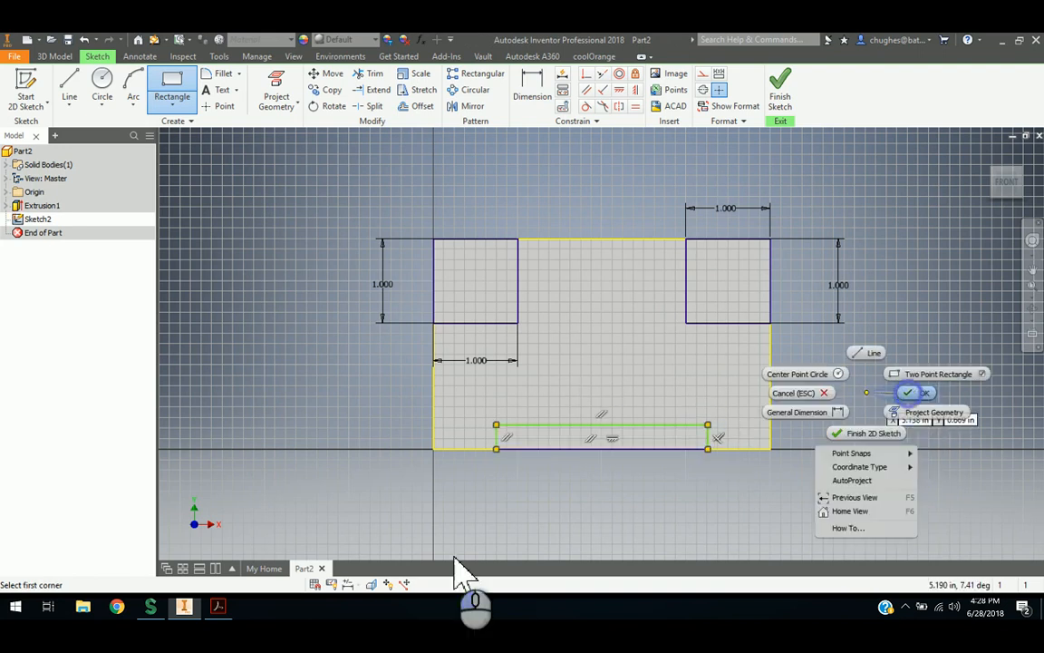
# - Check the notch dimensions in the PDF drawing, return to Inventor and set the bottom rectangle's offset from the face's left edge to 0.5 in
pyautogui.click(215, 606)
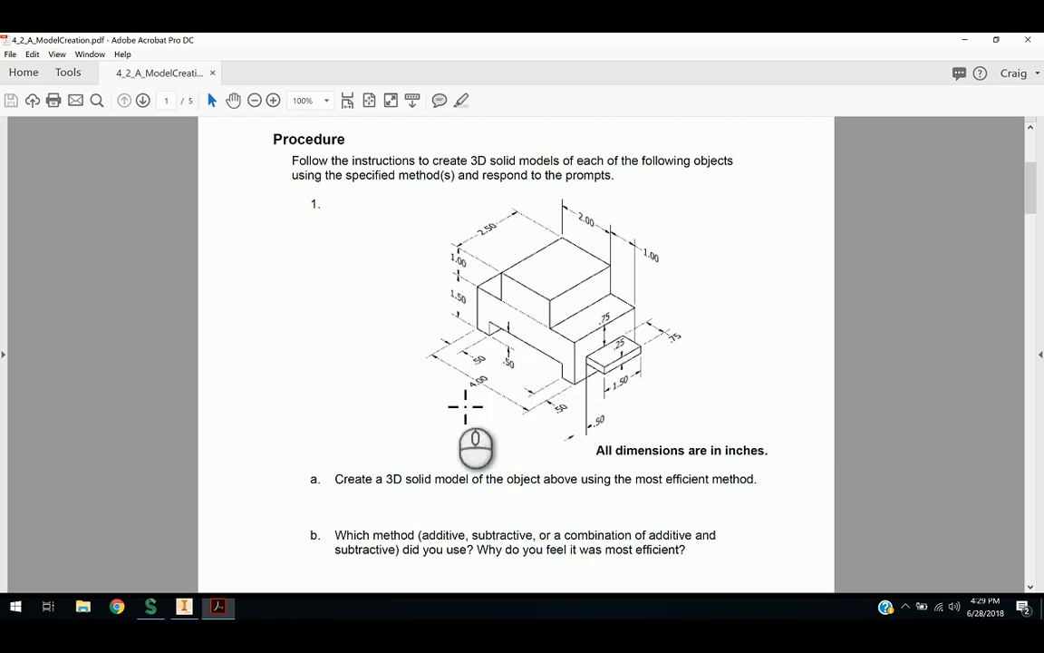
pyautogui.click(184, 607)
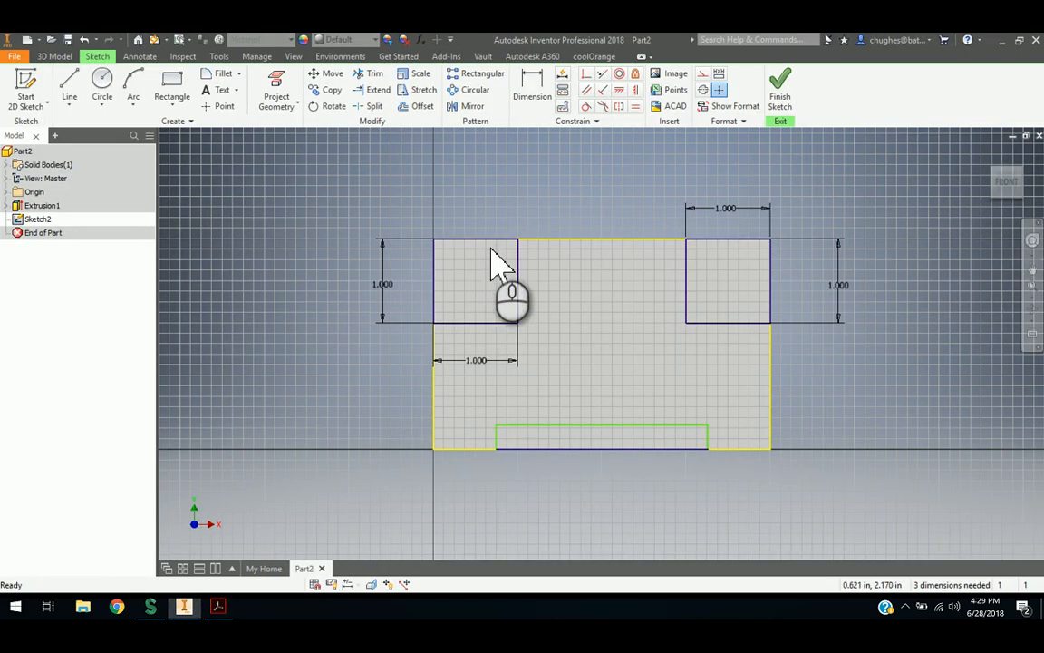
pyautogui.click(532, 91)
pyautogui.click(490, 395)
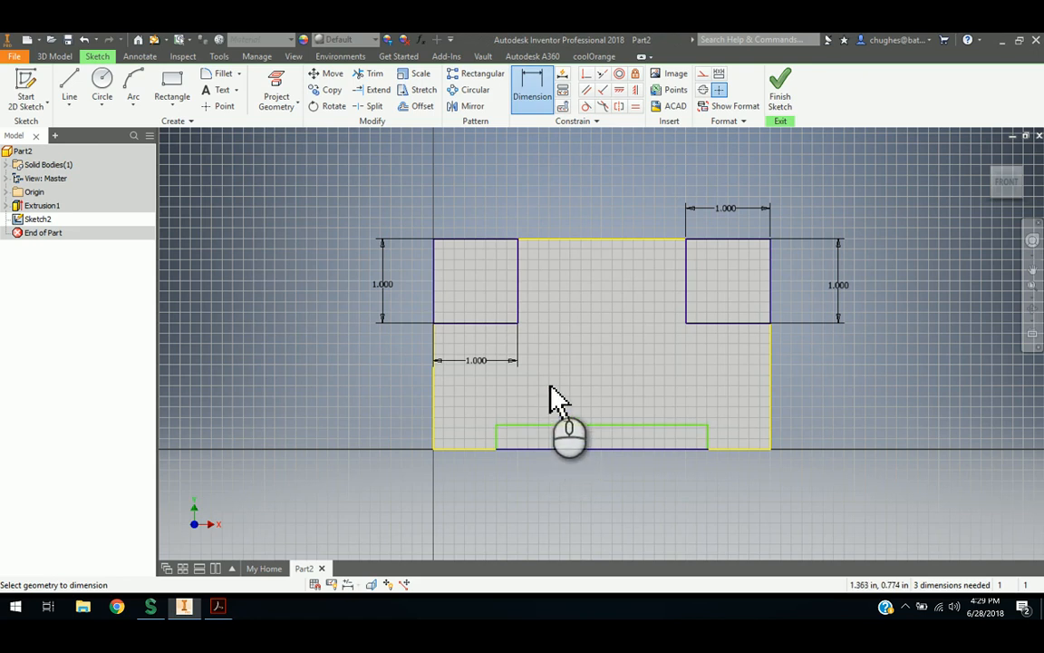
pyautogui.click(434, 441)
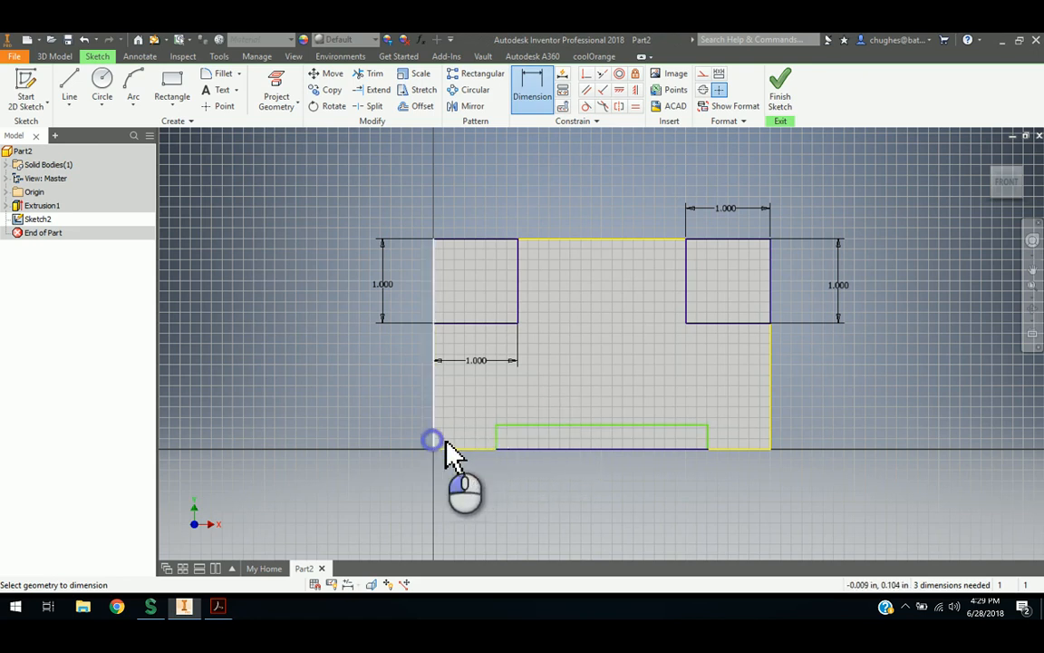
pyautogui.click(495, 439)
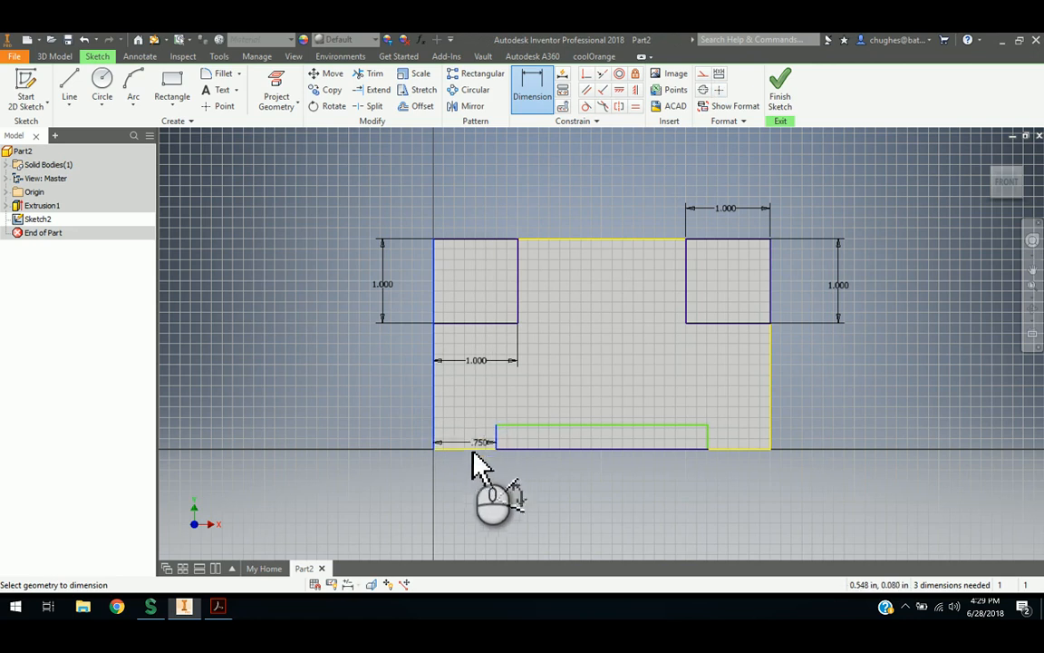
pyautogui.click(469, 488)
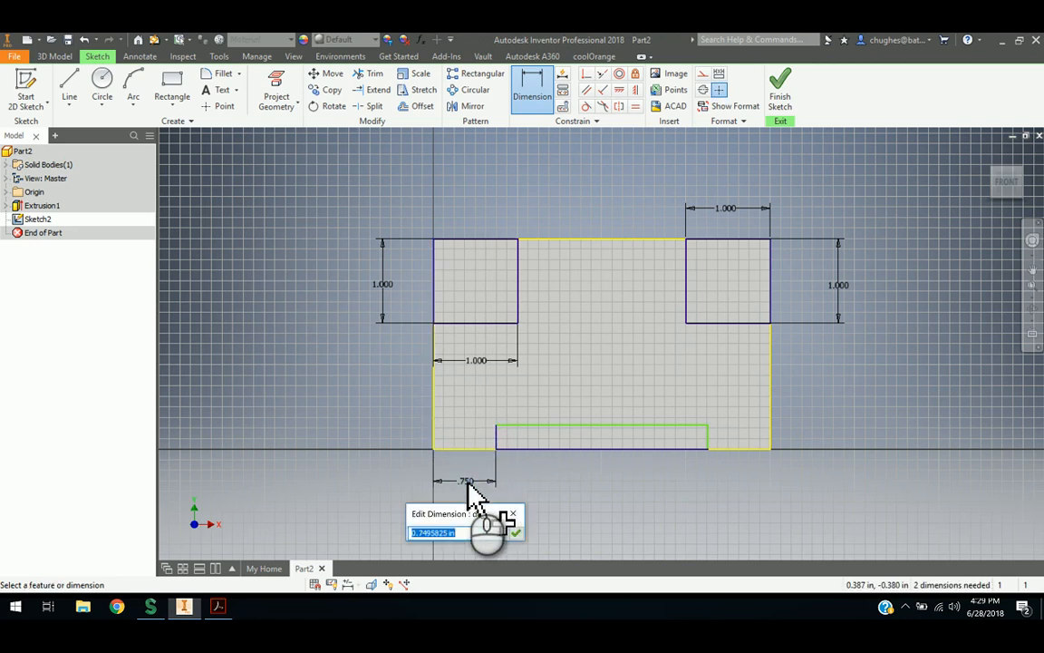
pyautogui.press('Return')
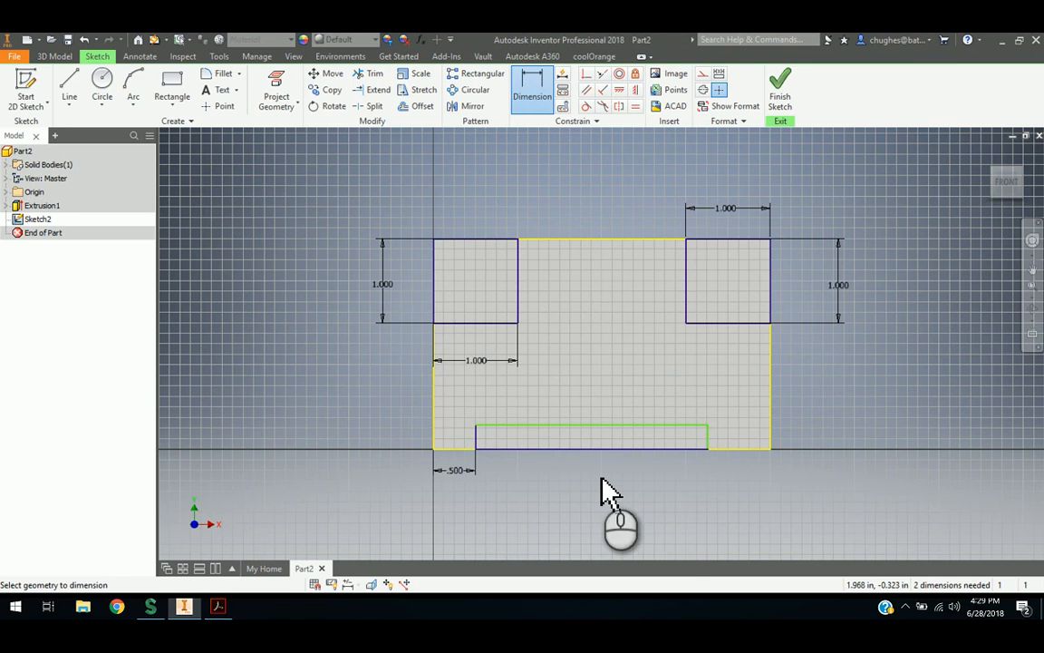
# - Dimension the gap between the bottom rectangle and the face's right edge and set it to 0.50 in
pyautogui.click(733, 445)
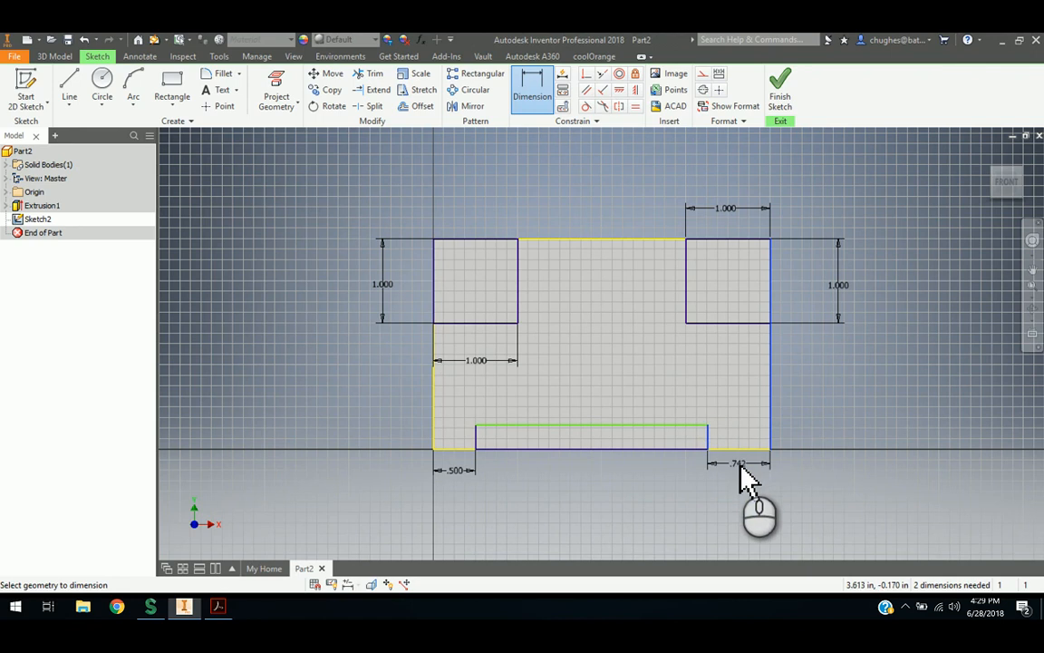
pyautogui.click(740, 473)
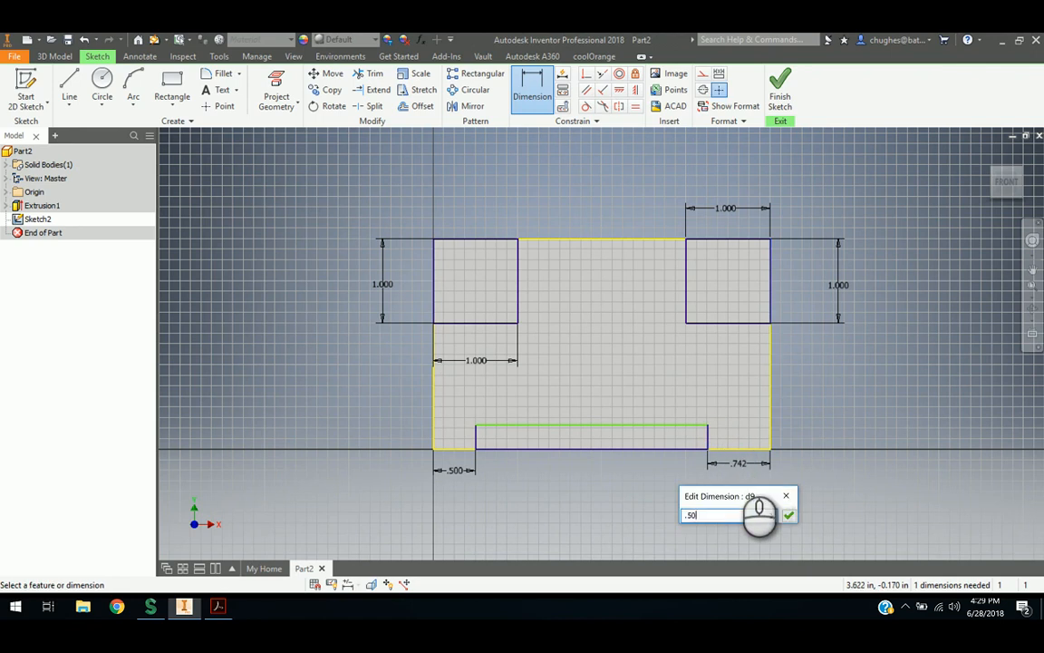
pyautogui.press('Return')
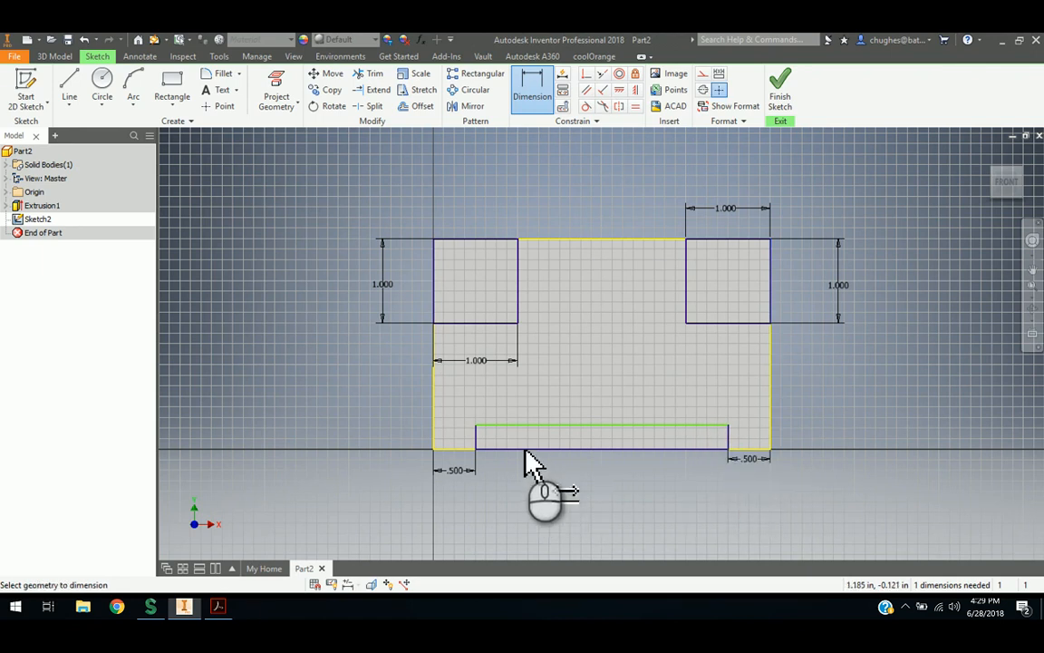
# - Dimension the bottom rectangle between its horizontal sides and set its height to 0.50 in
pyautogui.click(587, 447)
pyautogui.click(581, 428)
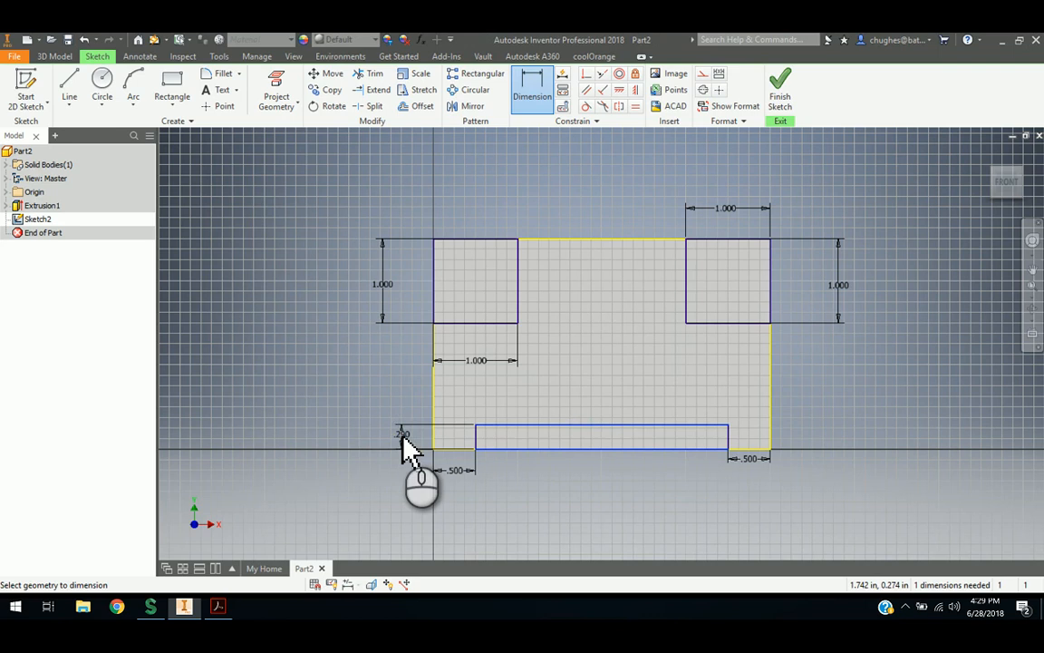
pyautogui.click(401, 436)
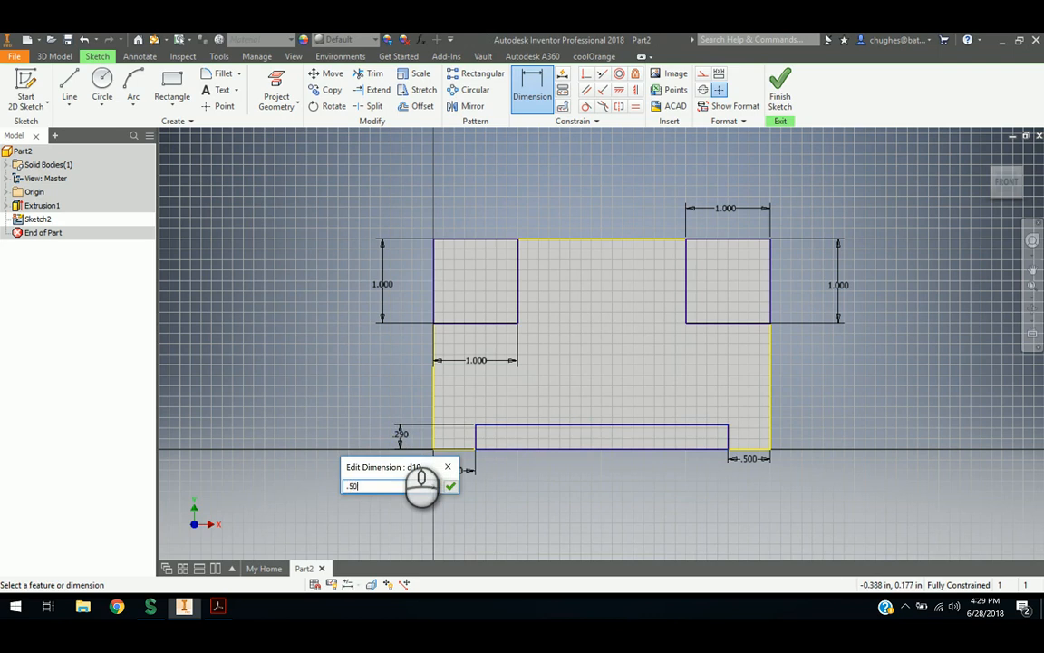
pyautogui.press('Return')
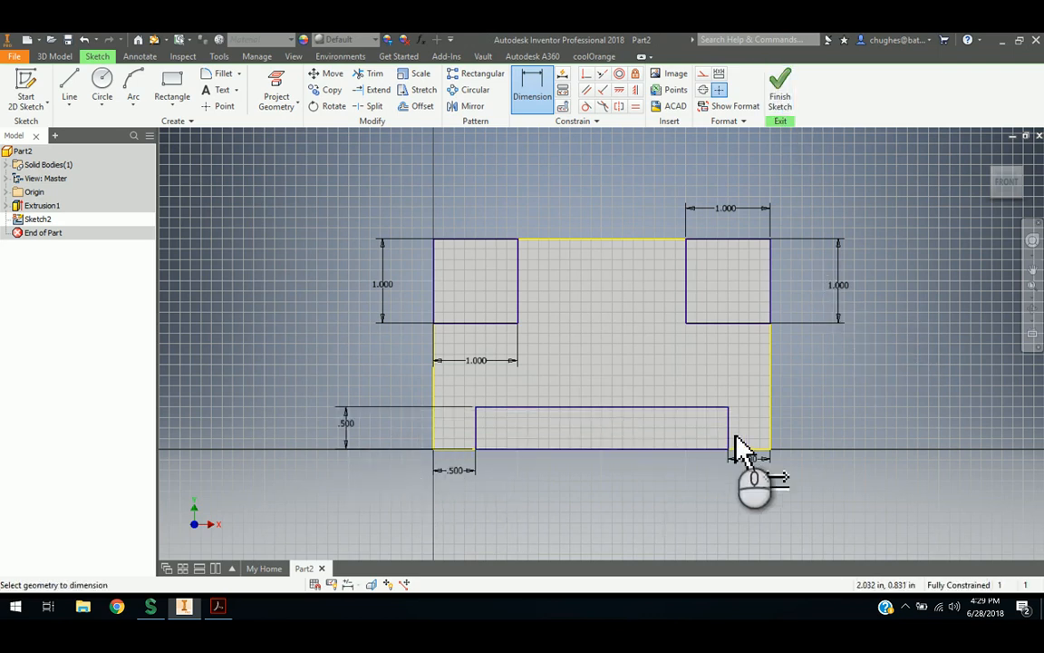
# - Finish the sketch and cut both corner squares and the bottom rectangle 2.50 in into the block with Extrude
pyautogui.click(780, 93)
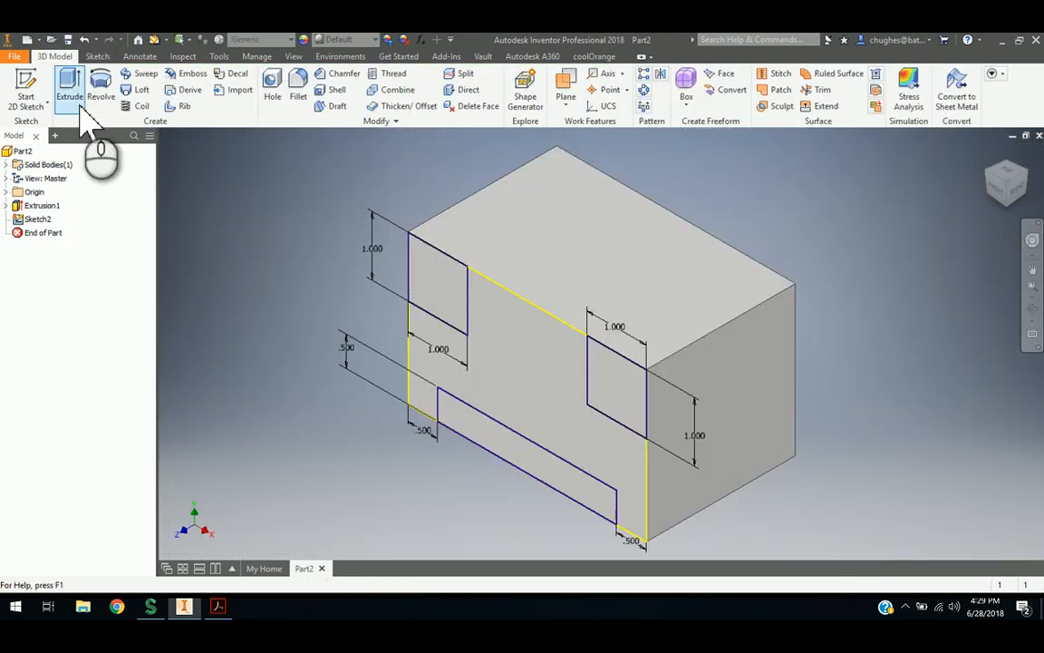
pyautogui.click(71, 90)
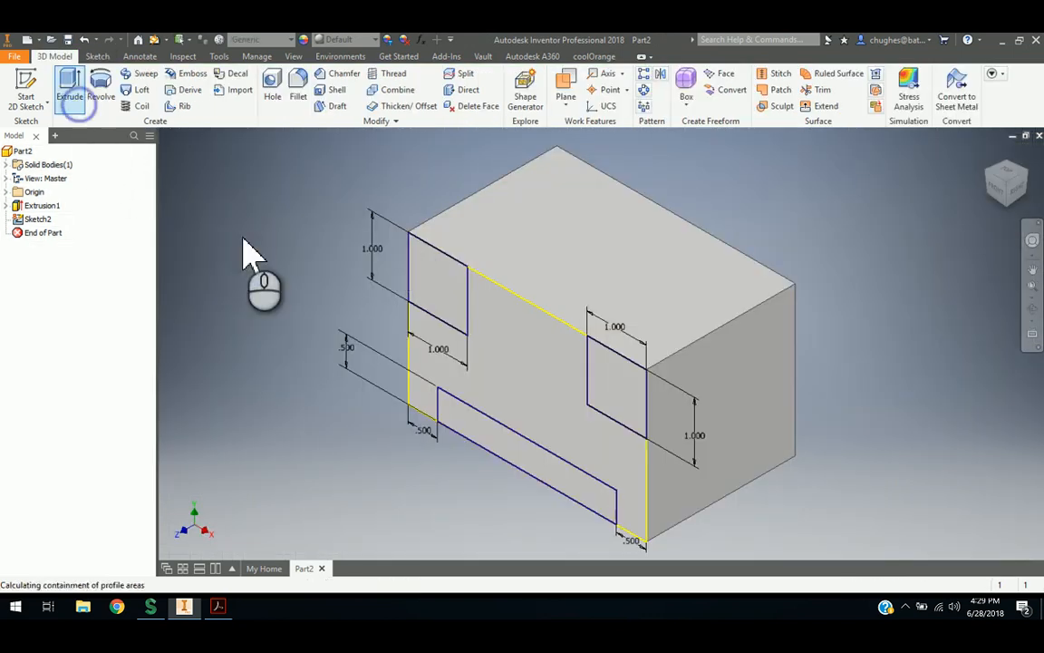
pyautogui.click(435, 277)
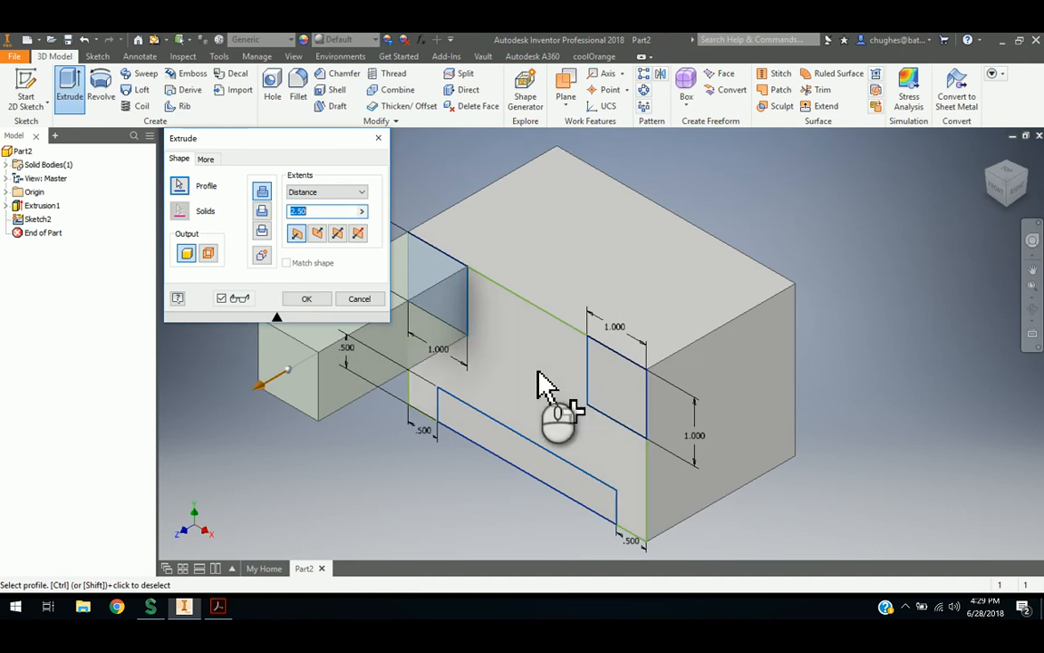
pyautogui.click(612, 390)
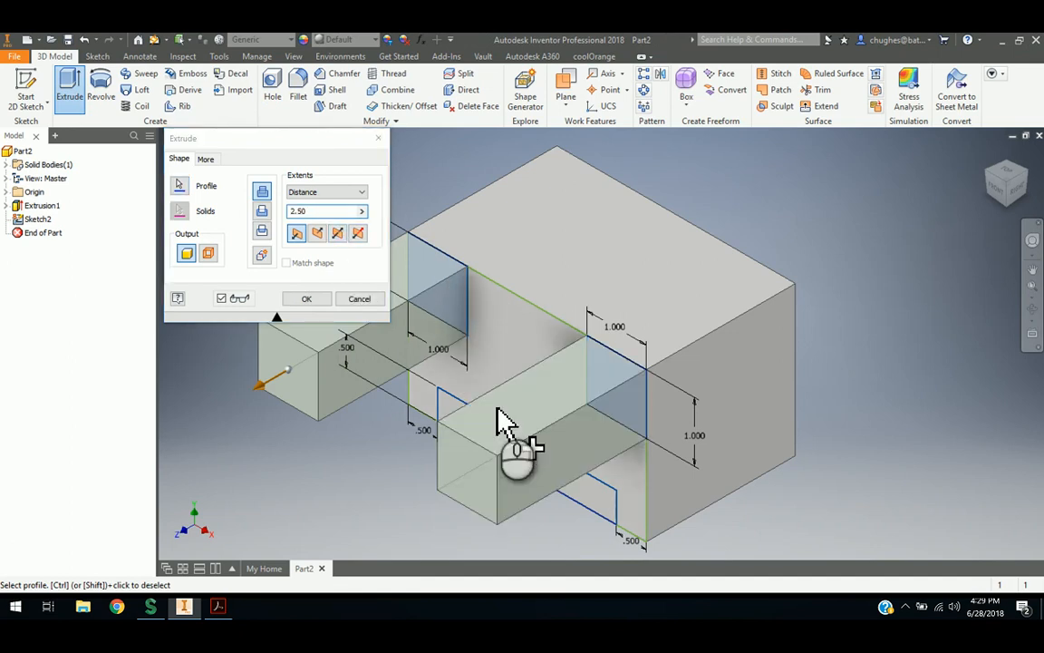
pyautogui.click(590, 501)
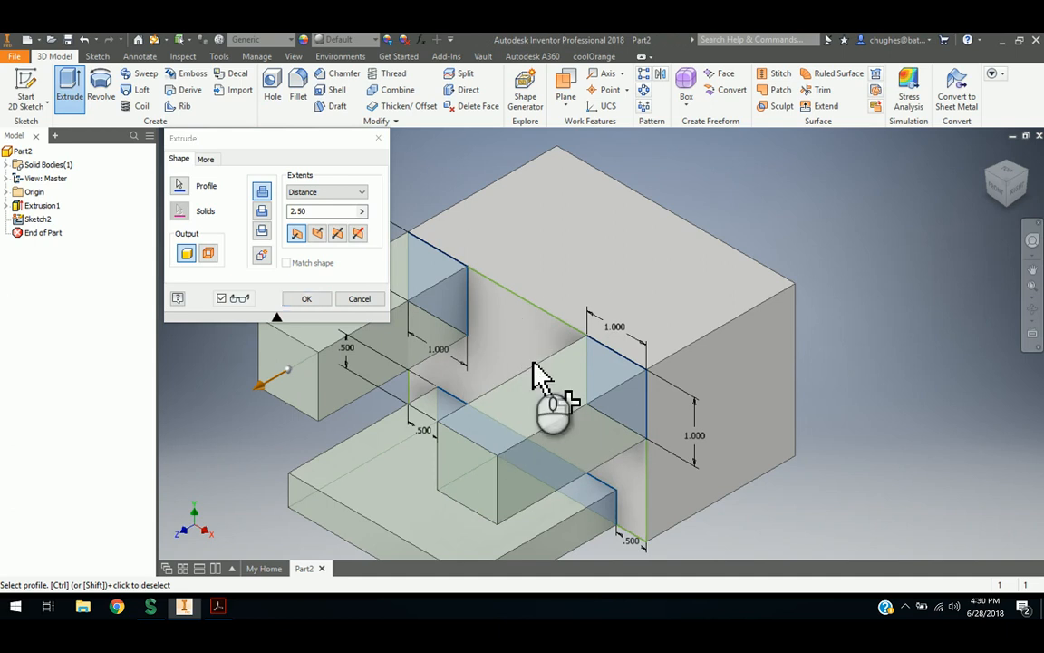
pyautogui.click(262, 212)
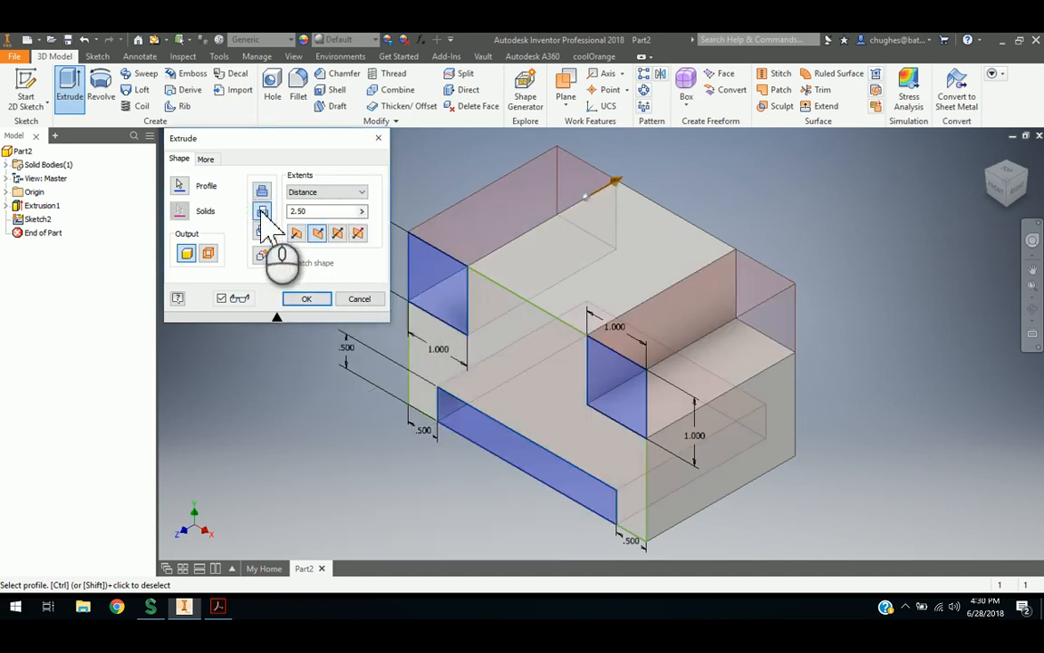
pyautogui.click(314, 212)
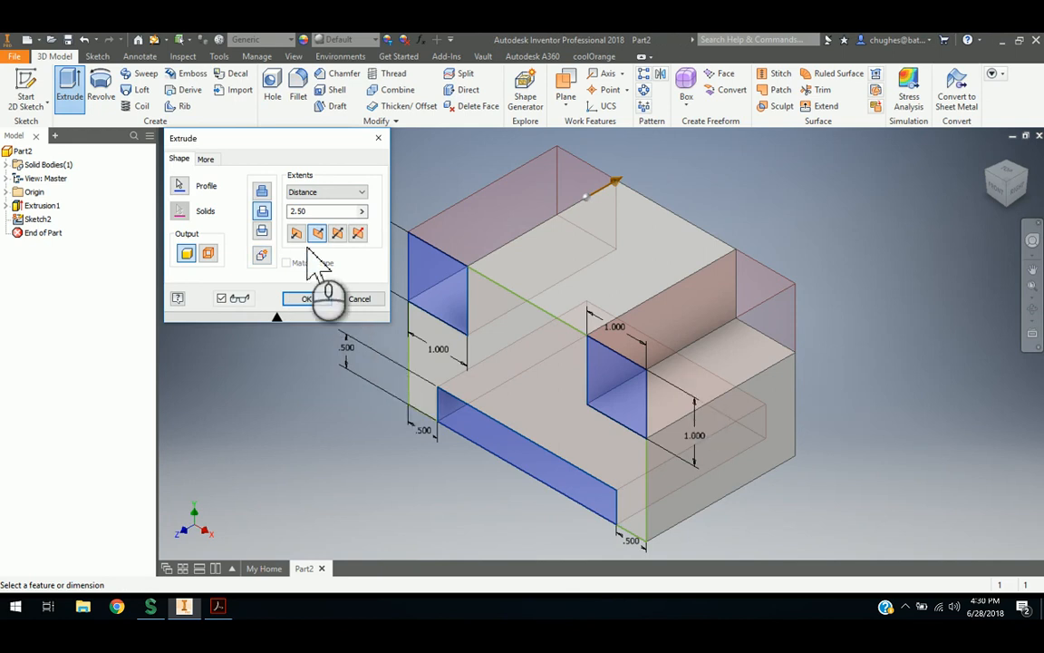
pyautogui.click(300, 299)
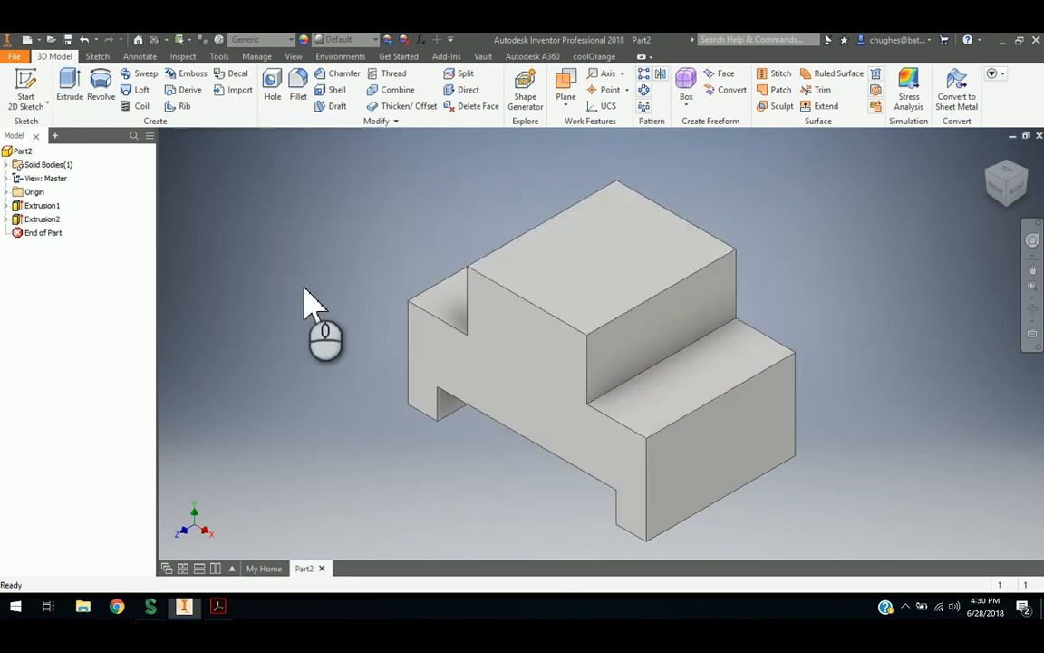
# - Start a sketch on the block's lower right end face, check the tab dimensions in the PDF drawing, and return to Inventor
pyautogui.click(36, 83)
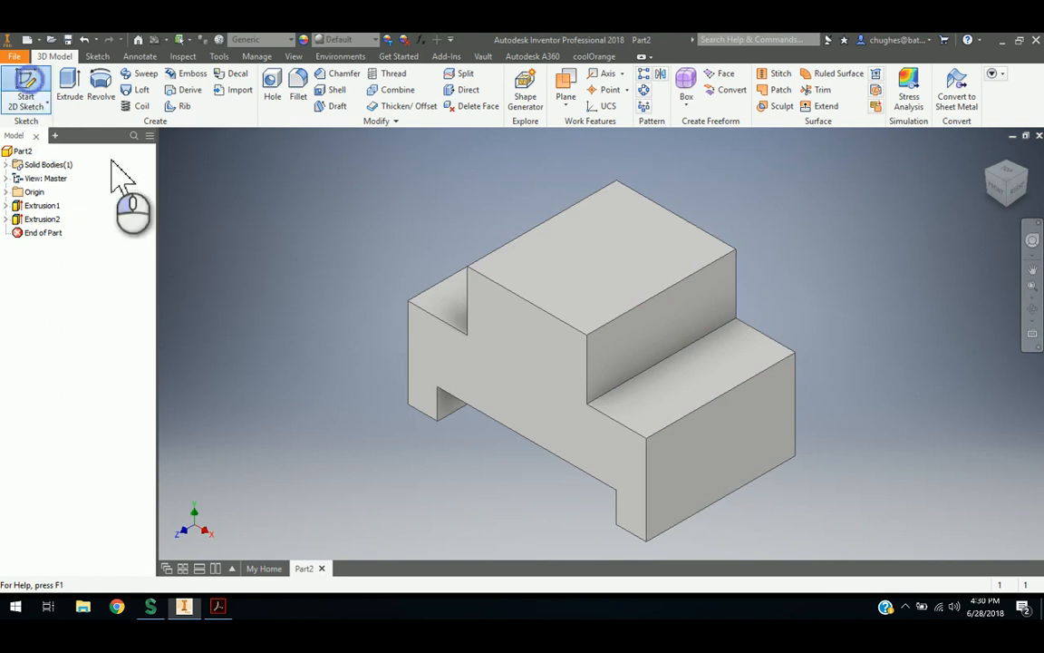
pyautogui.click(739, 457)
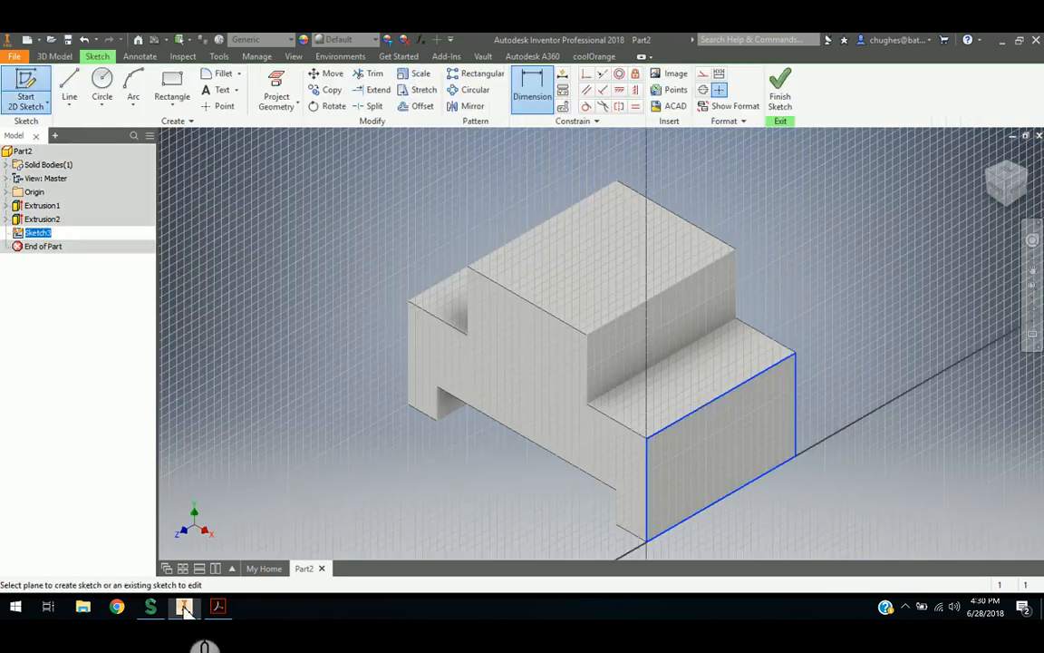
pyautogui.click(217, 606)
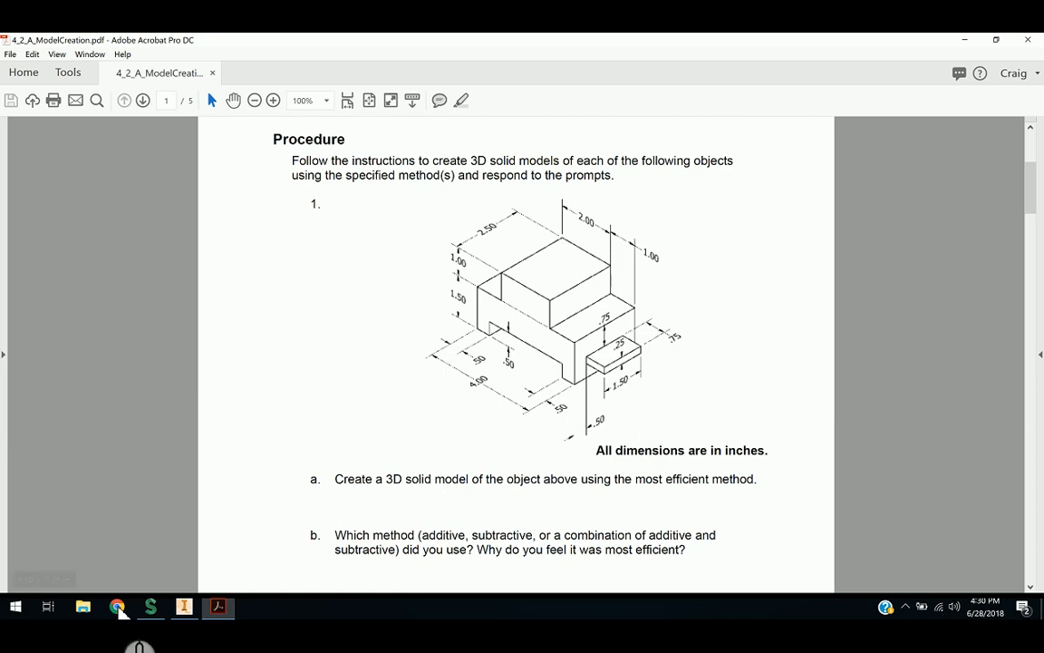
pyautogui.click(184, 607)
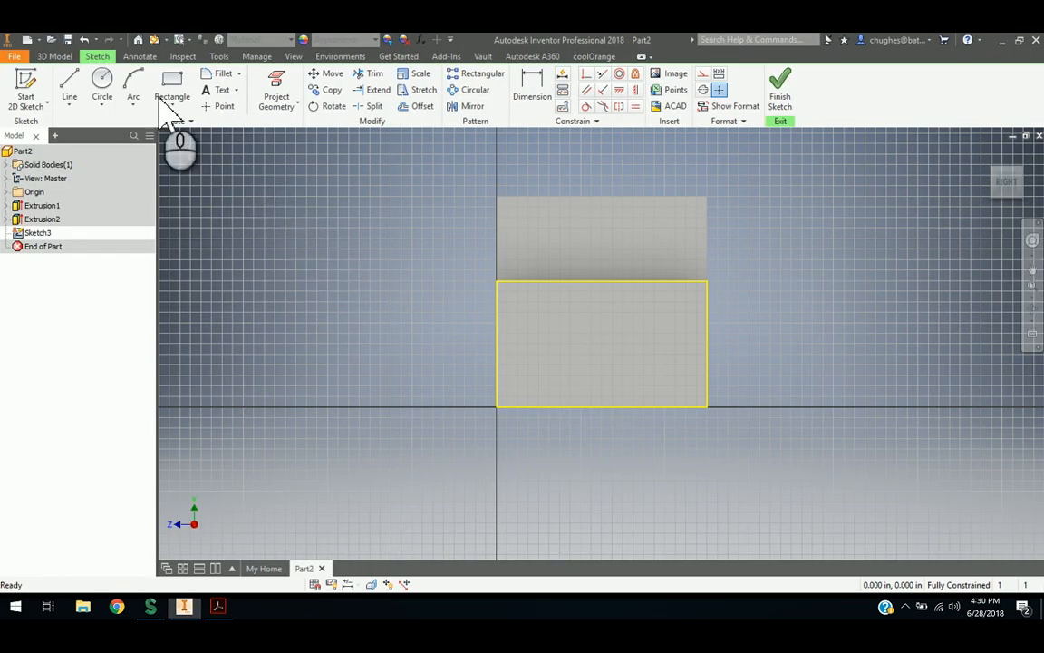
# - Draw a horizontal rectangle about 1.6 in wide inside the end face for the tab
pyautogui.click(169, 89)
pyautogui.click(534, 324)
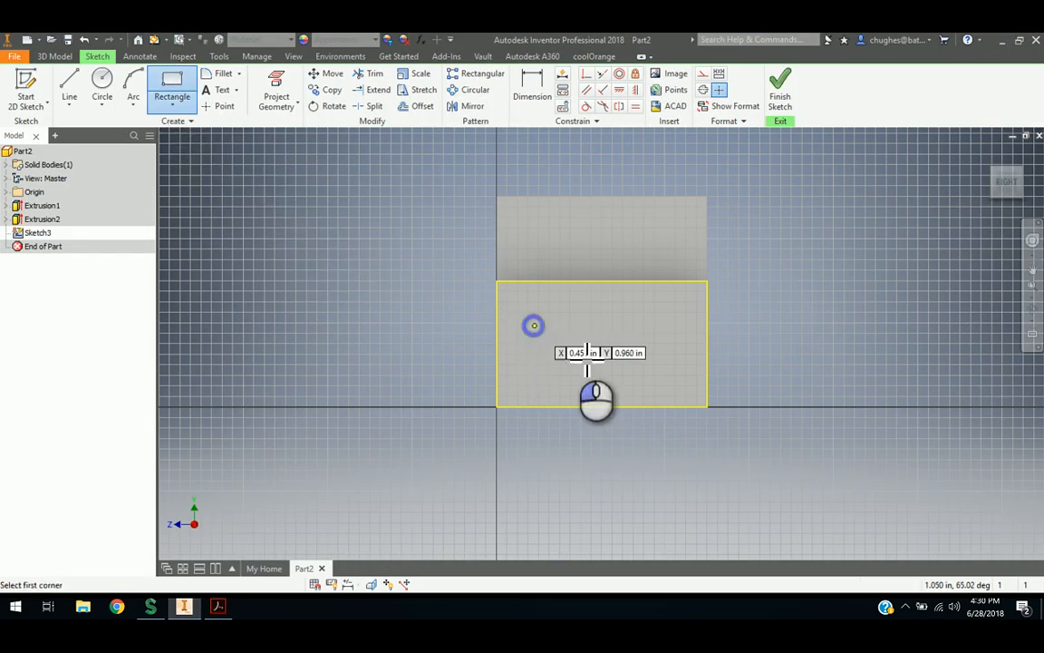
pyautogui.click(669, 355)
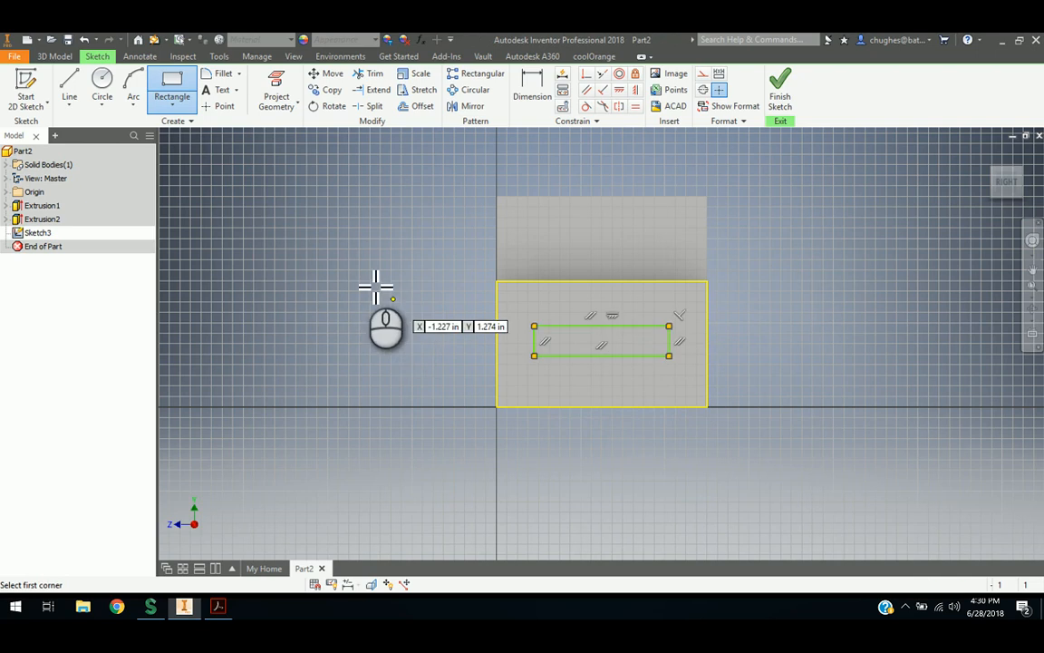
pyautogui.rightClick(364, 275)
pyautogui.click(414, 274)
pyautogui.click(532, 91)
pyautogui.press('Escape')
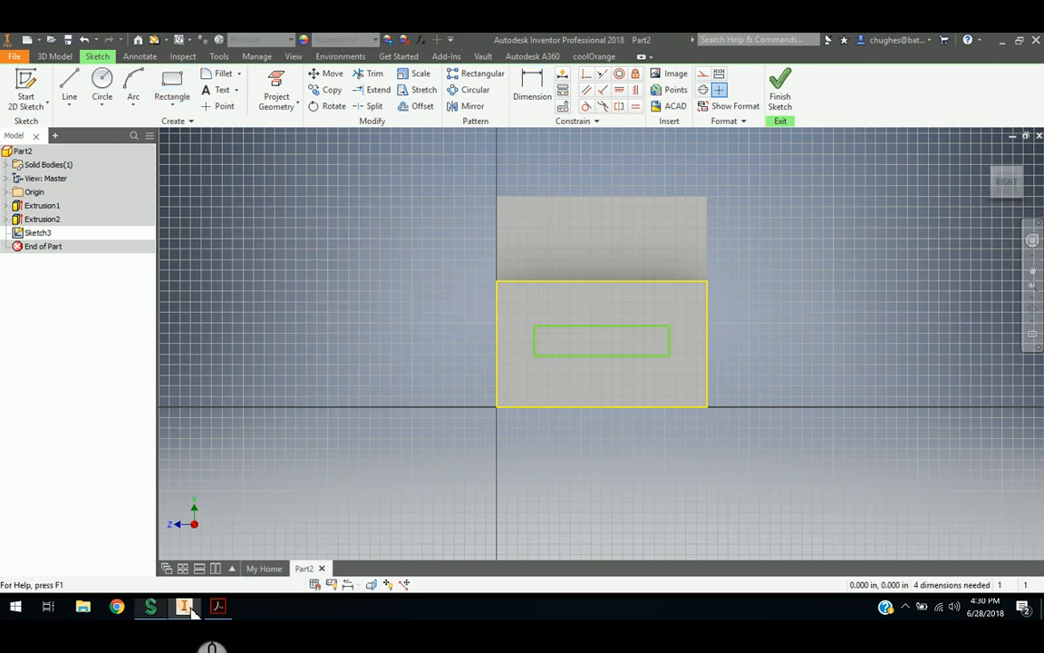
# - Check the tab's position in the PDF drawing, return to Inventor and set the rectangle's offset from the face's left edge to 0.50 in
pyautogui.click(216, 607)
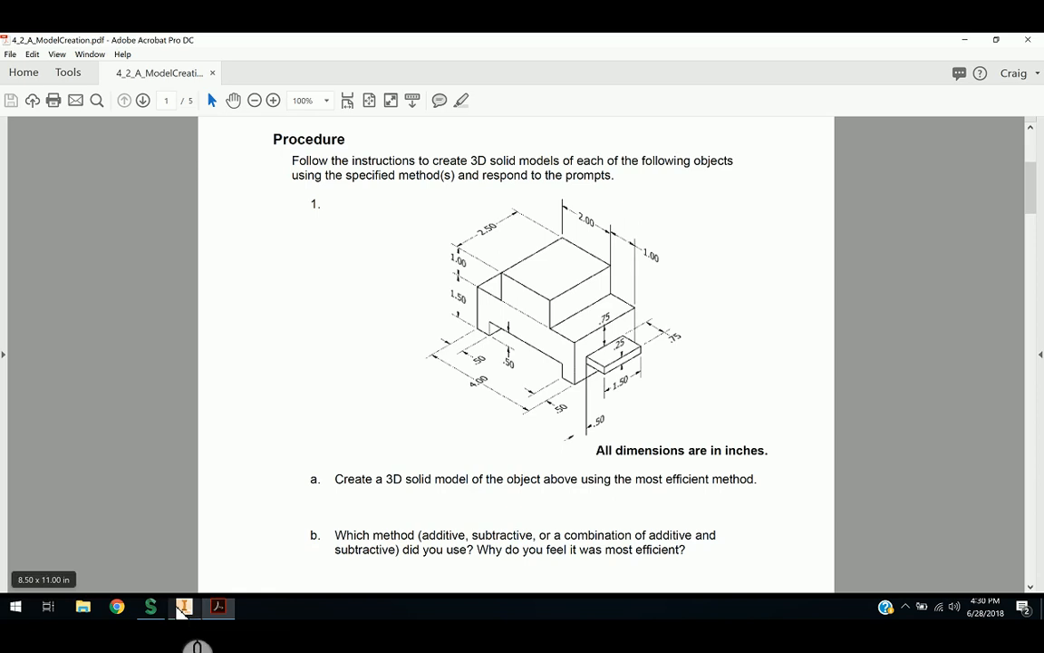
pyautogui.click(184, 606)
pyautogui.click(533, 89)
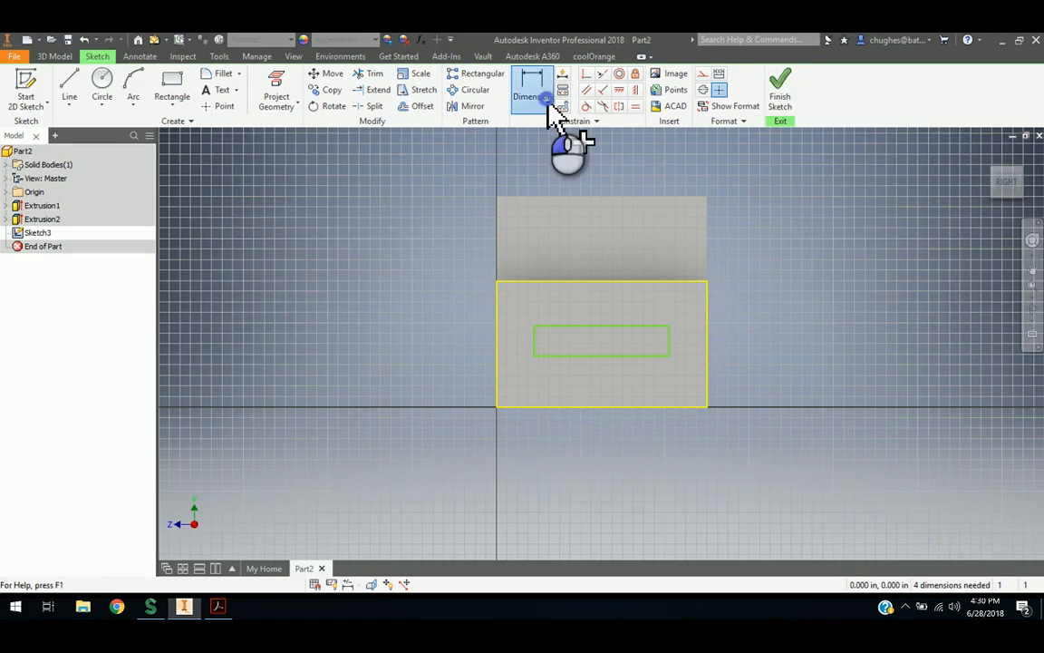
pyautogui.click(496, 336)
pyautogui.click(534, 344)
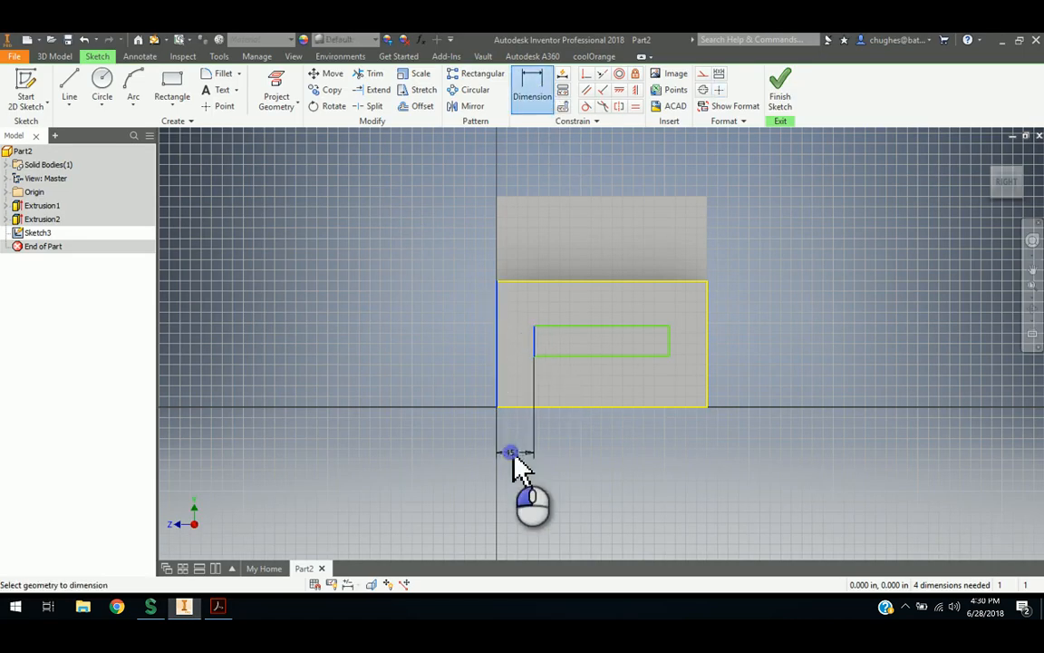
pyautogui.click(513, 464)
pyautogui.write('.50')
pyautogui.press('Return')
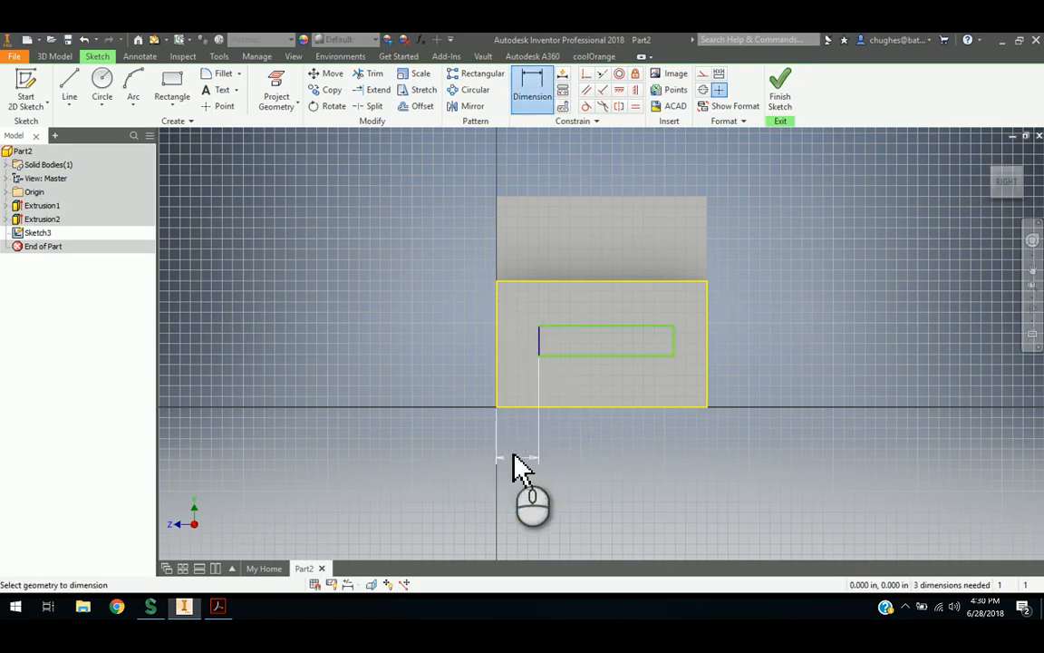
# - Dimension the tab rectangle between its vertical sides and set its width to 1.5 in
pyautogui.click(675, 342)
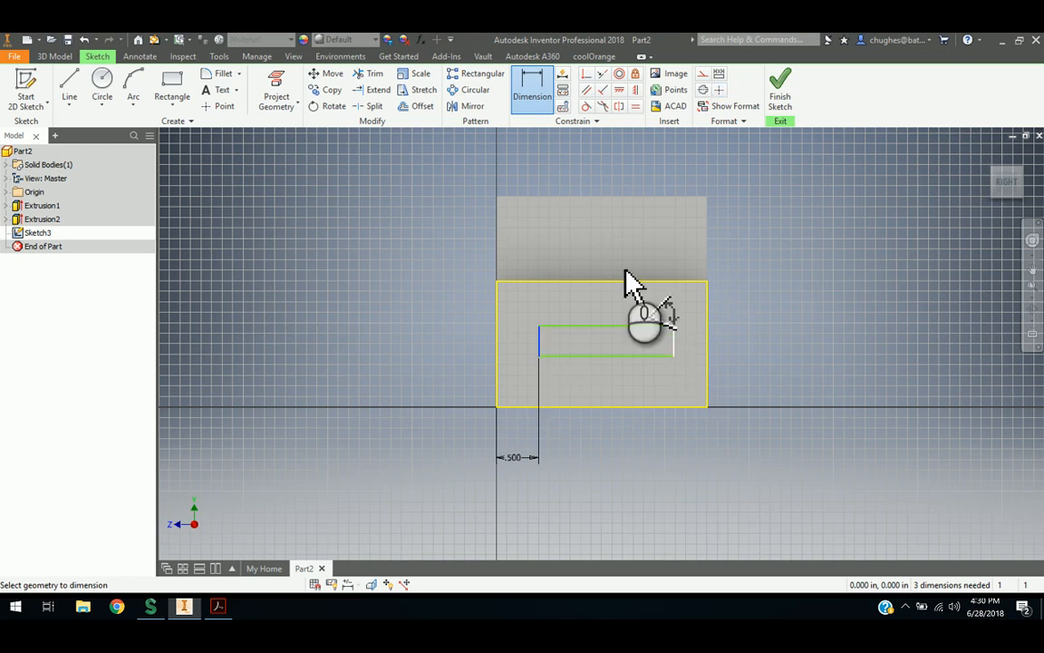
pyautogui.click(607, 191)
pyautogui.write('1.')
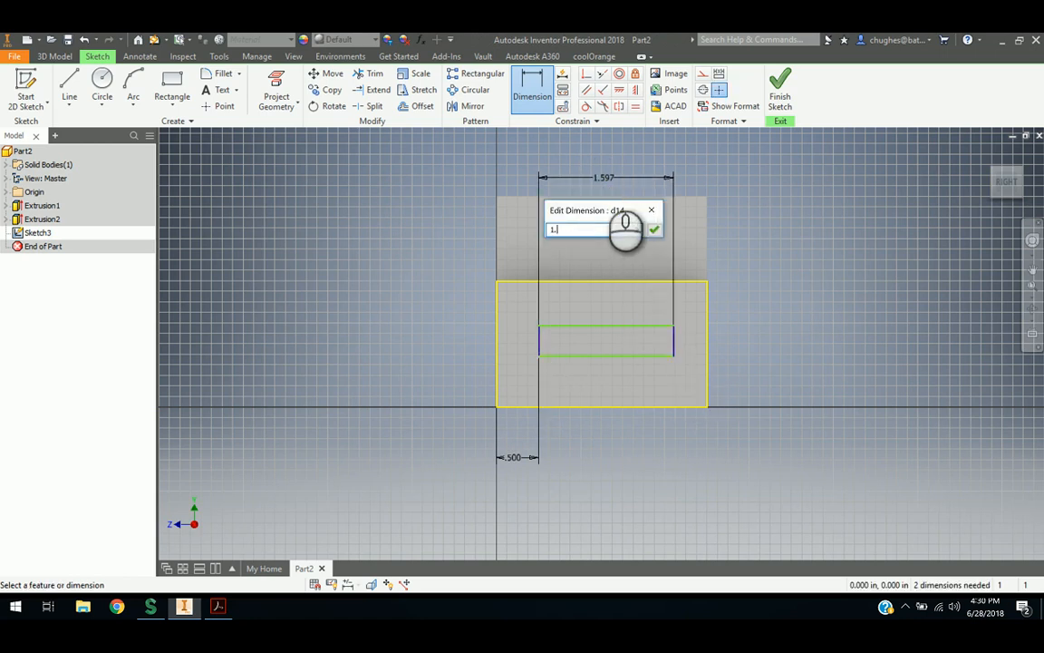
pyautogui.write('5')
pyautogui.press('Return')
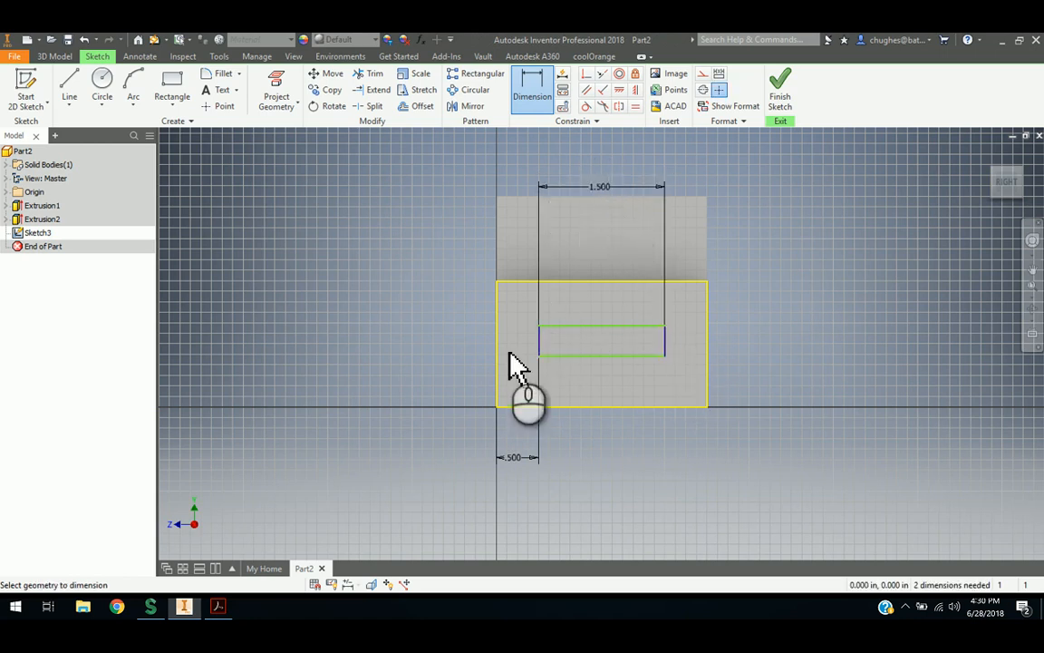
# - Check the PDF drawing, return to Inventor and set the distance from the face's top edge to the rectangle's top side to 0.75 in
pyautogui.click(220, 607)
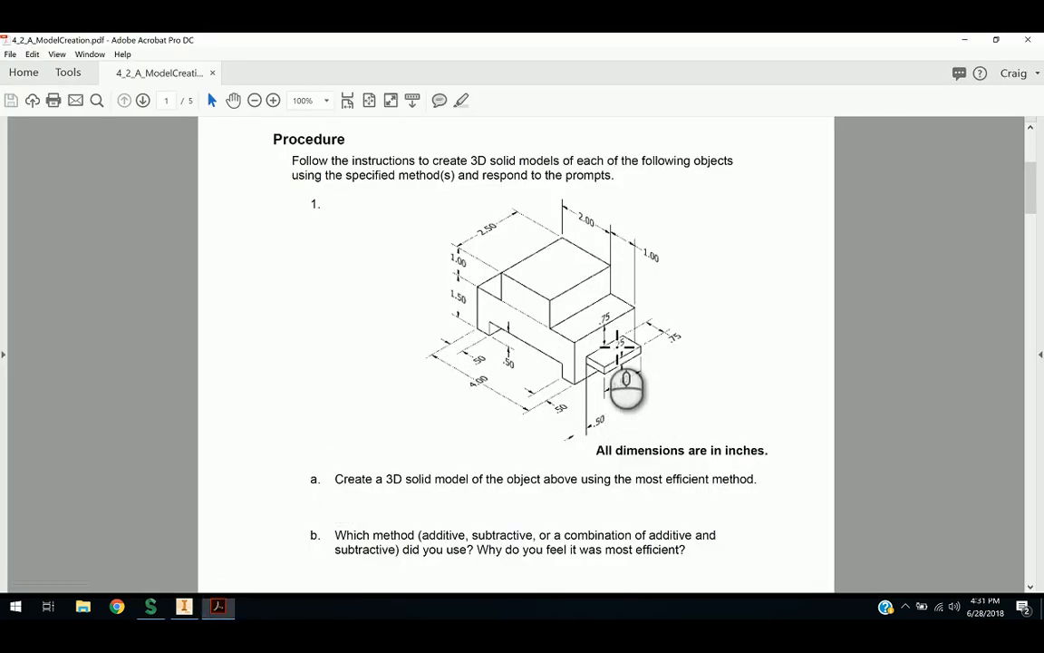
pyautogui.click(185, 608)
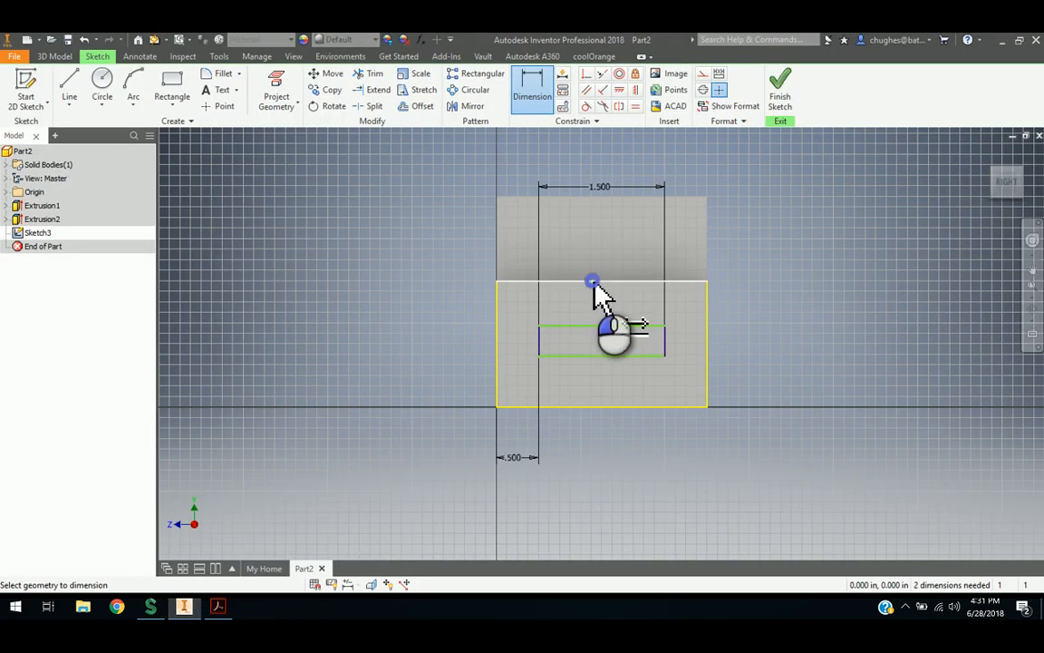
pyautogui.click(592, 283)
pyautogui.click(602, 326)
pyautogui.click(677, 304)
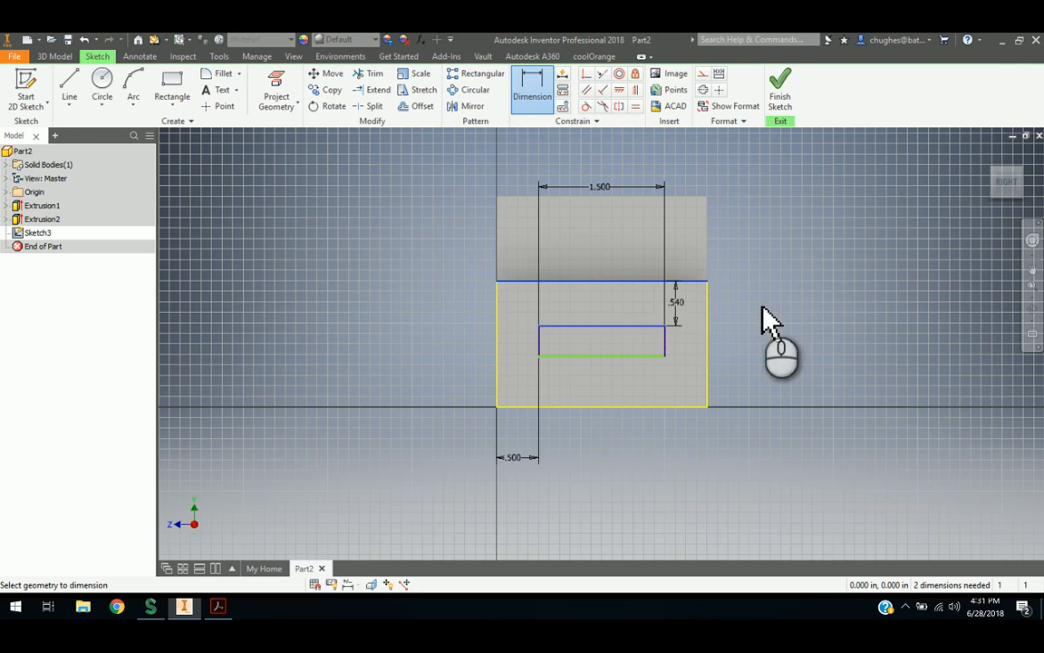
pyautogui.click(760, 311)
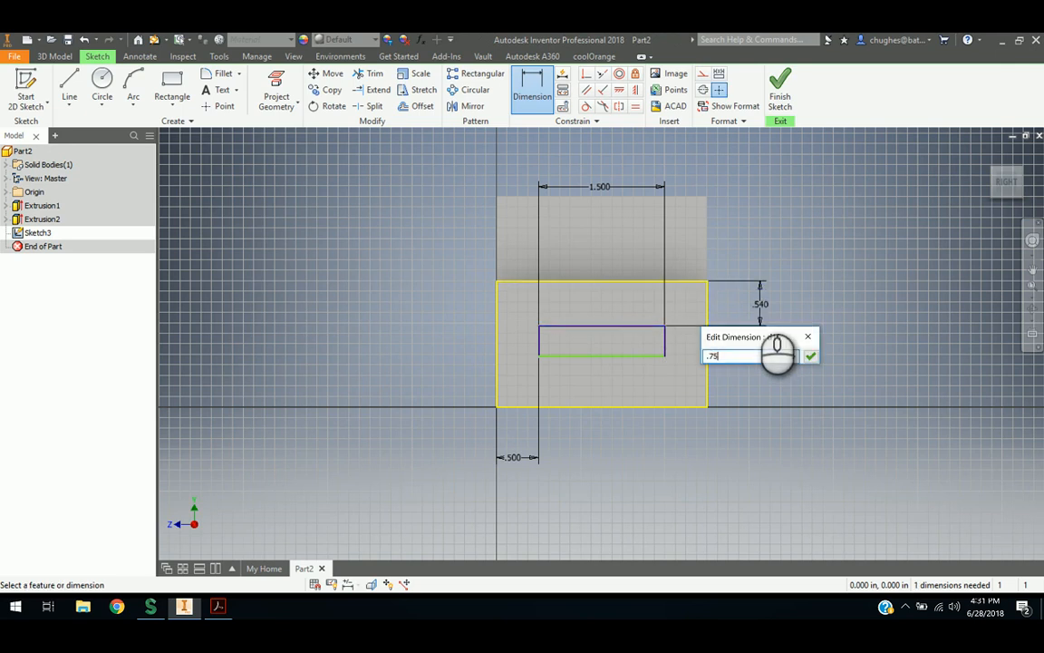
pyautogui.press('Return')
# - Dimension the tab rectangle between its horizontal sides and set its height to 0.25 in
pyautogui.click(585, 347)
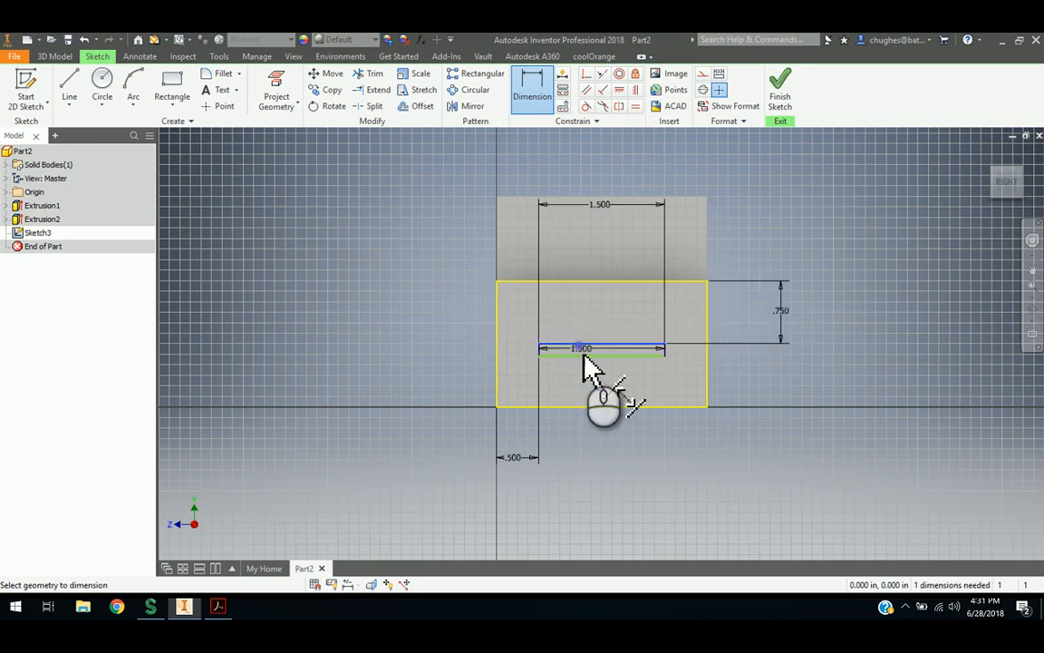
pyautogui.click(440, 354)
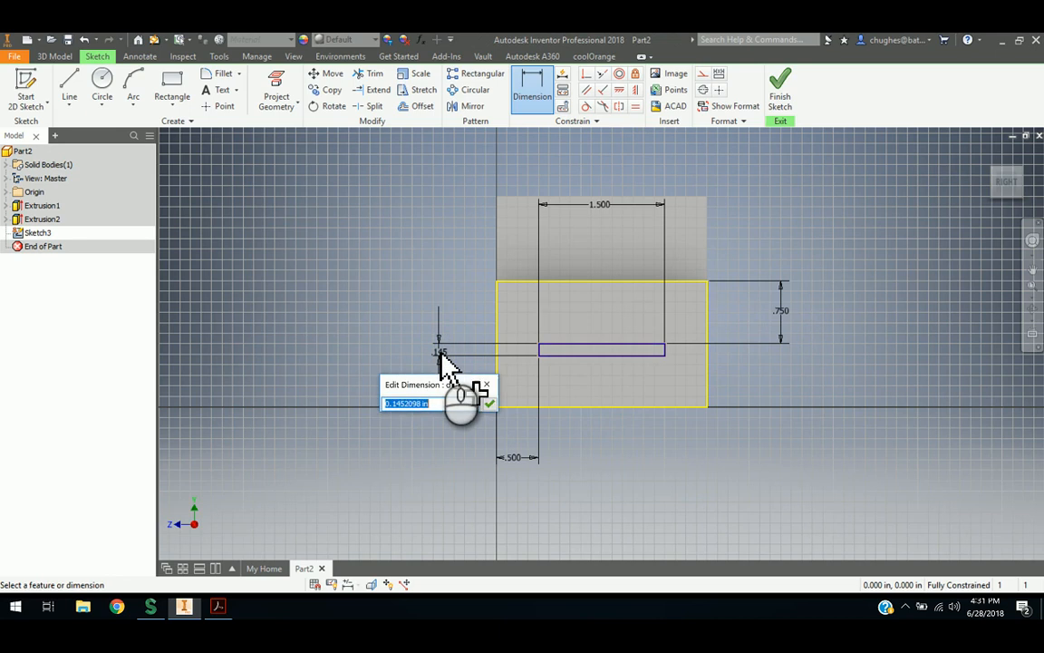
pyautogui.write('.25')
pyautogui.press('Return')
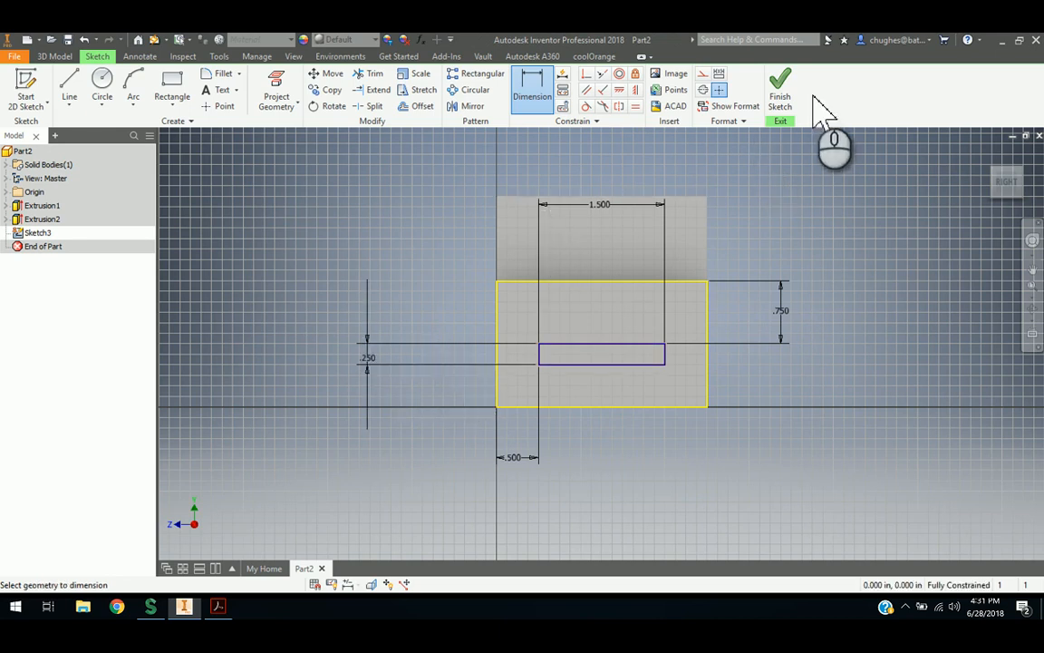
# - Finish the sketch and extrude the tab rectangle 0.75 in outward from the face, checking the depth in the PDF drawing
pyautogui.click(779, 91)
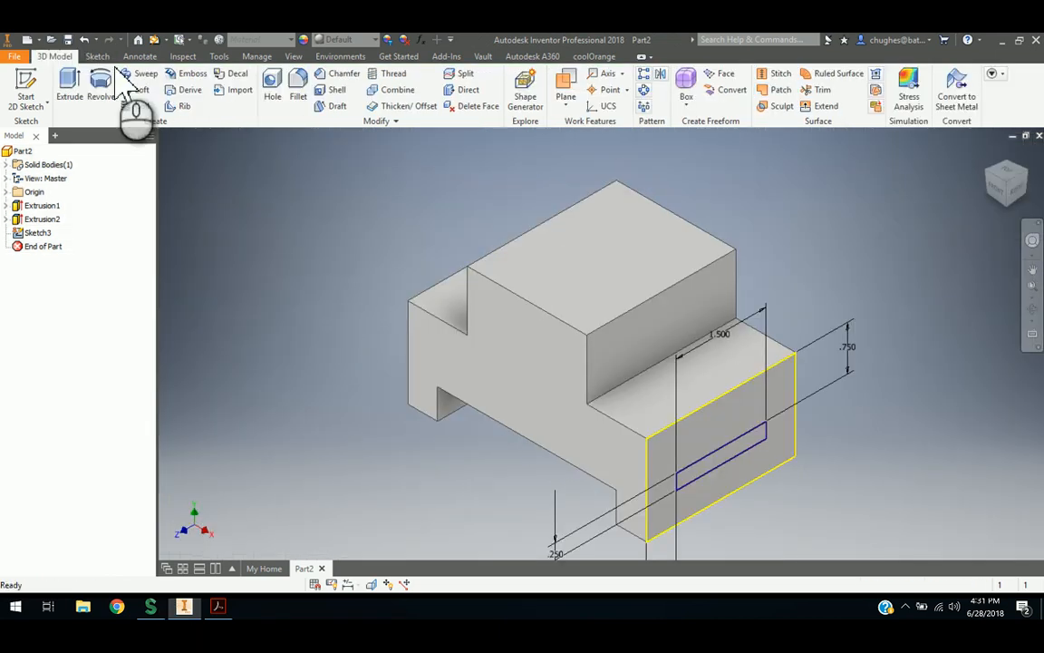
pyautogui.click(69, 86)
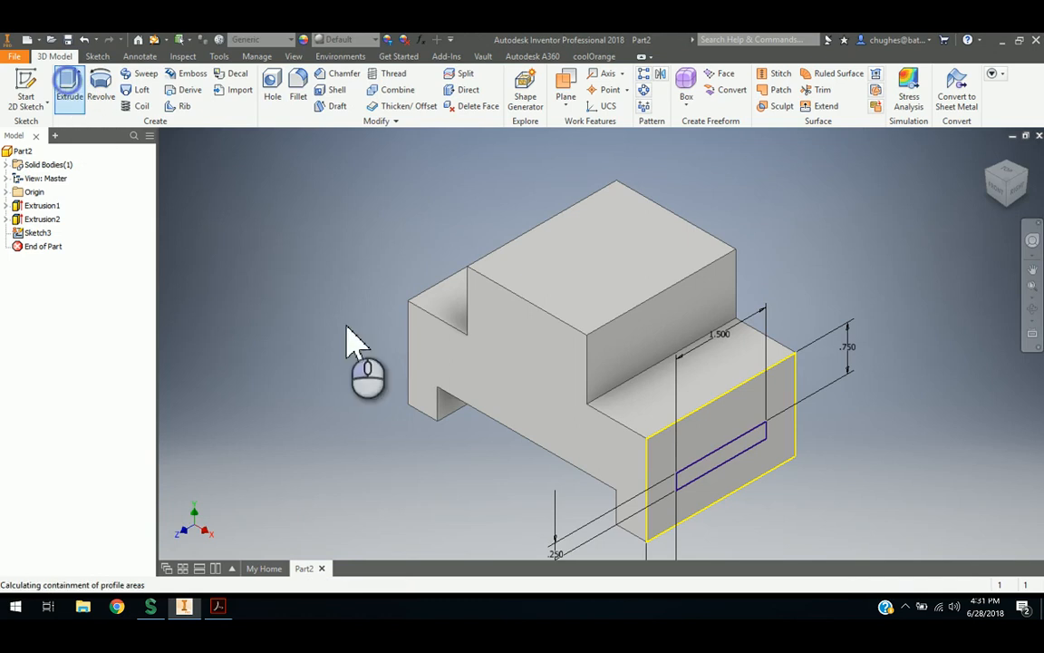
pyautogui.click(717, 471)
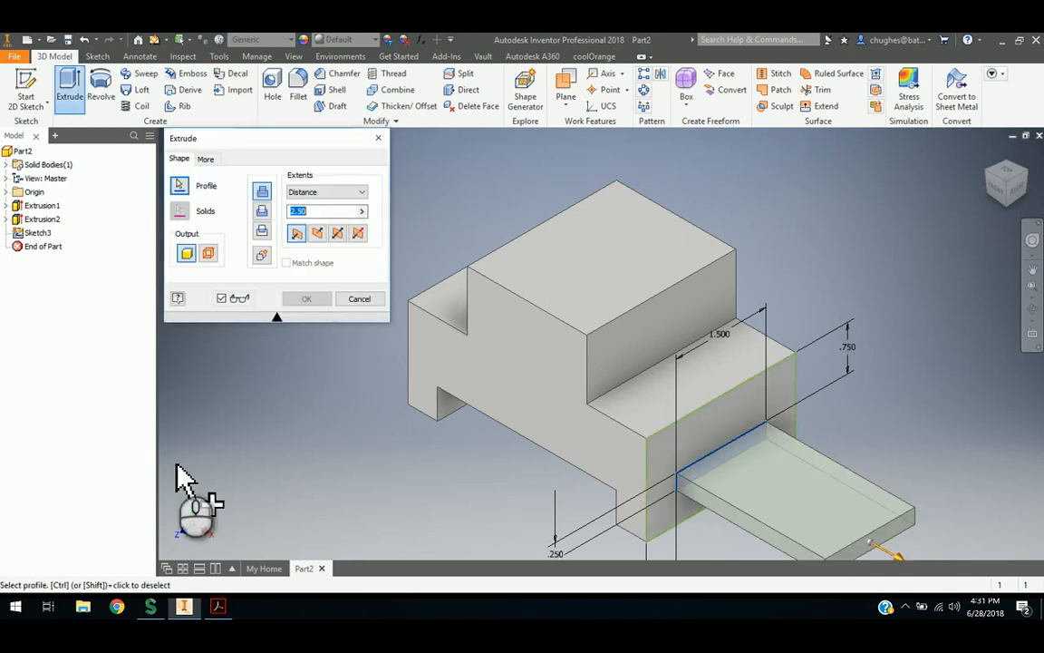
pyautogui.click(216, 607)
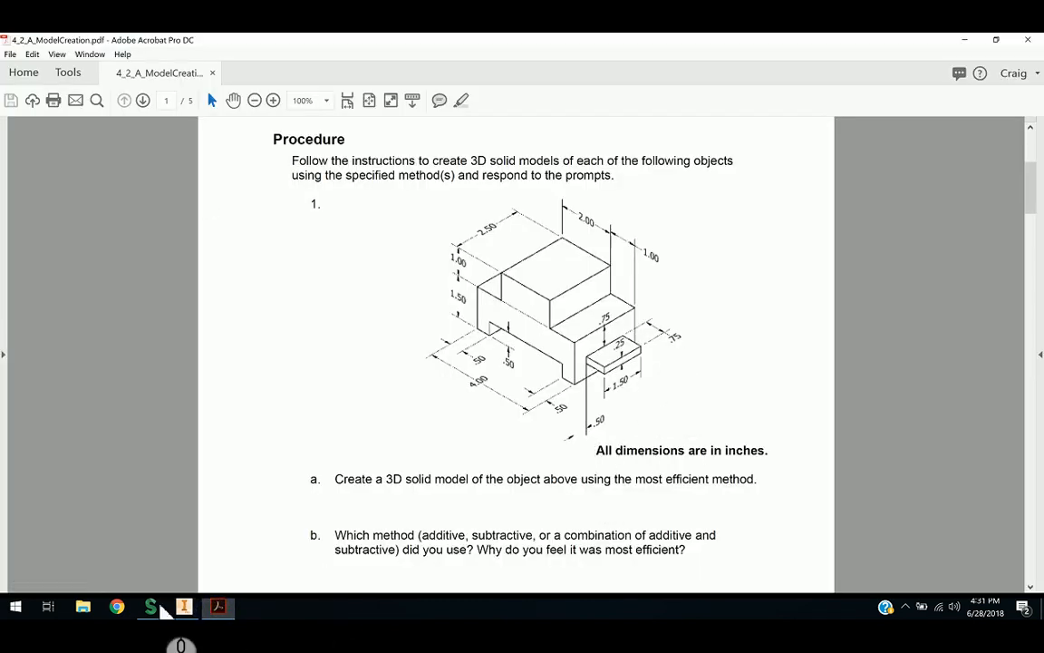
pyautogui.click(184, 606)
pyautogui.click(313, 210)
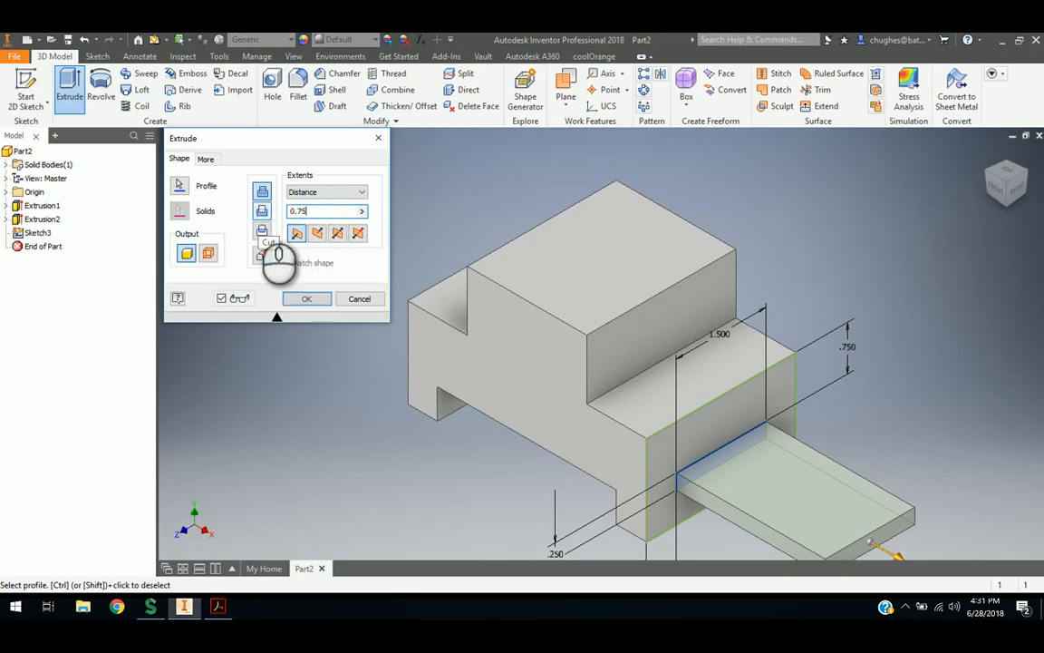
pyautogui.write('0.75')
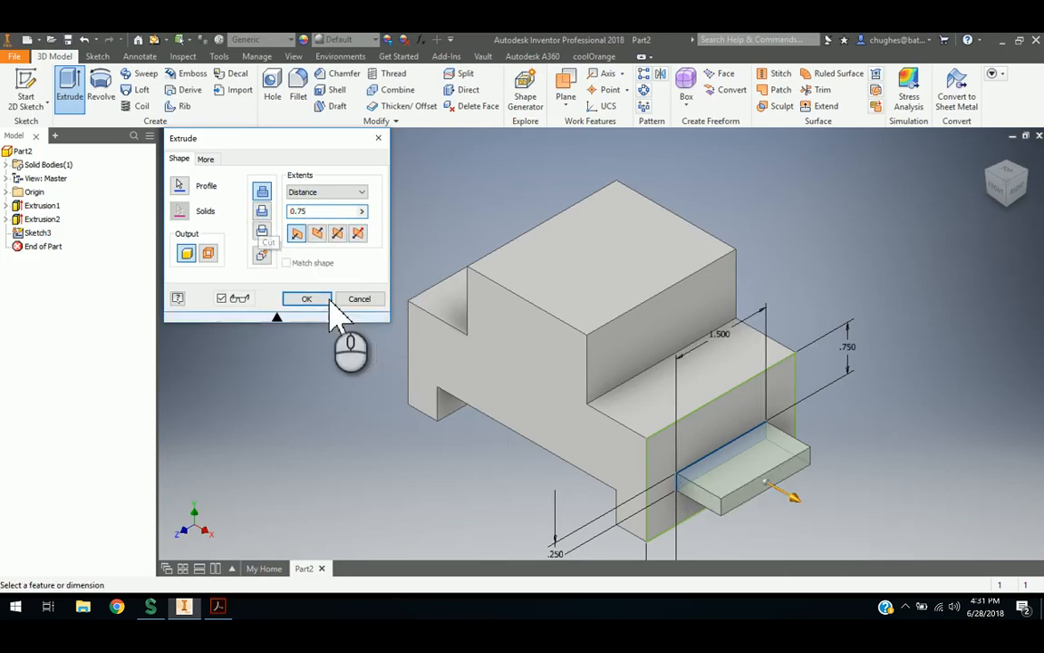
pyautogui.click(306, 298)
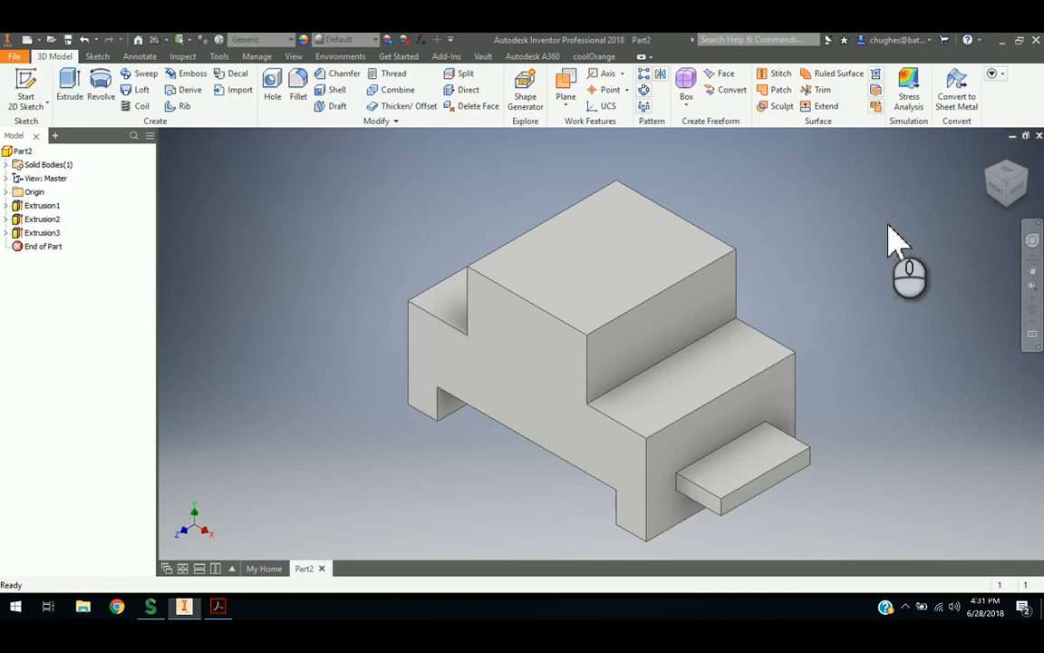
pyautogui.middleClick(370, 255)
pyautogui.middleClick(370, 255)
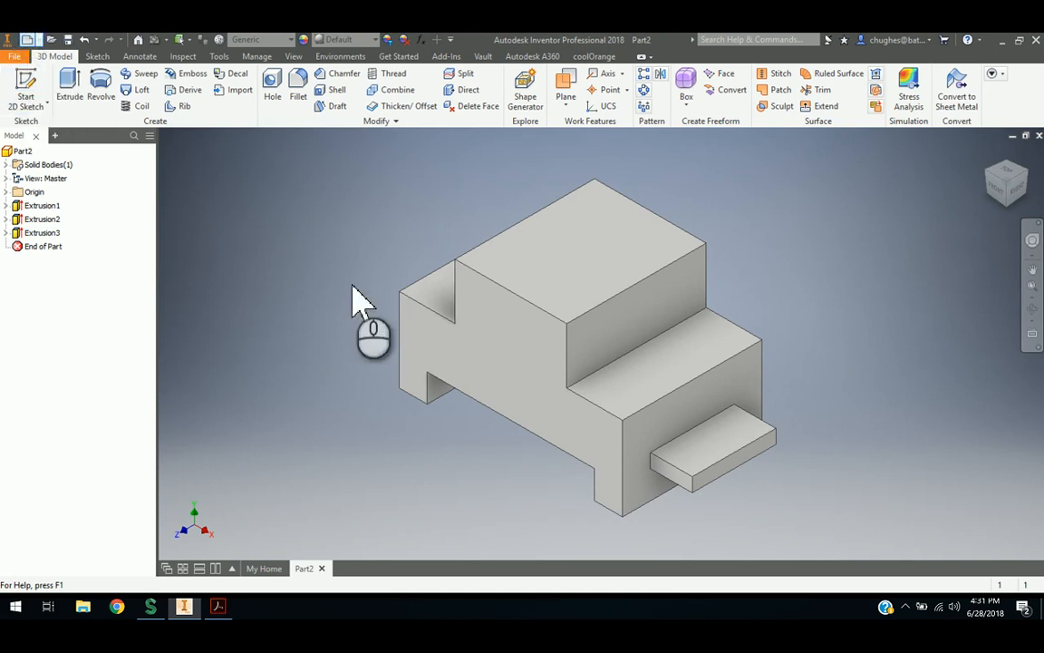
# - Create a new part and start a 2D sketch on its front XY plane
pyautogui.hotkey('ctrl', 'n')
pyautogui.click(719, 513)
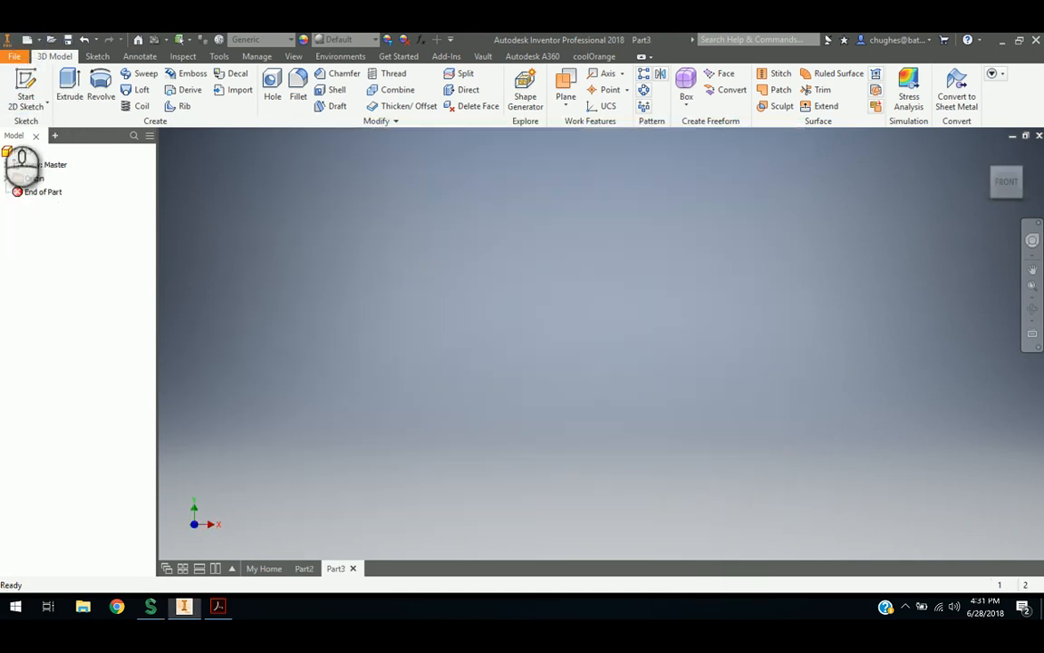
pyautogui.click(26, 91)
pyautogui.click(535, 243)
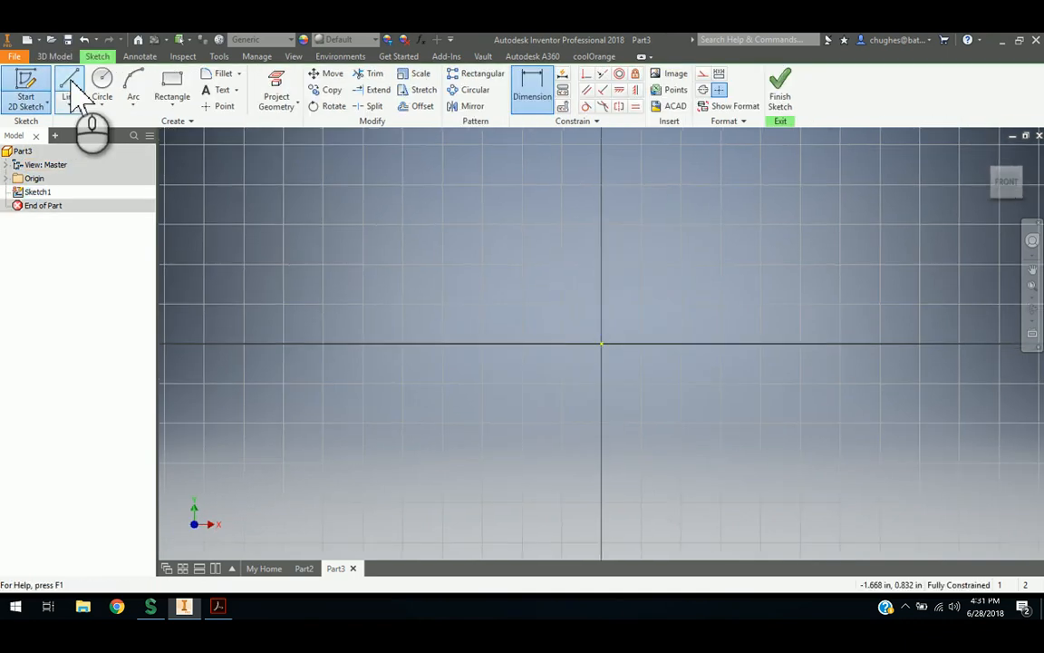
# - Draw the profile's stepped upper outline with lines from the origin, about 1.17 in wide and 0.63 in high, ending on the horizontal axis
pyautogui.click(72, 91)
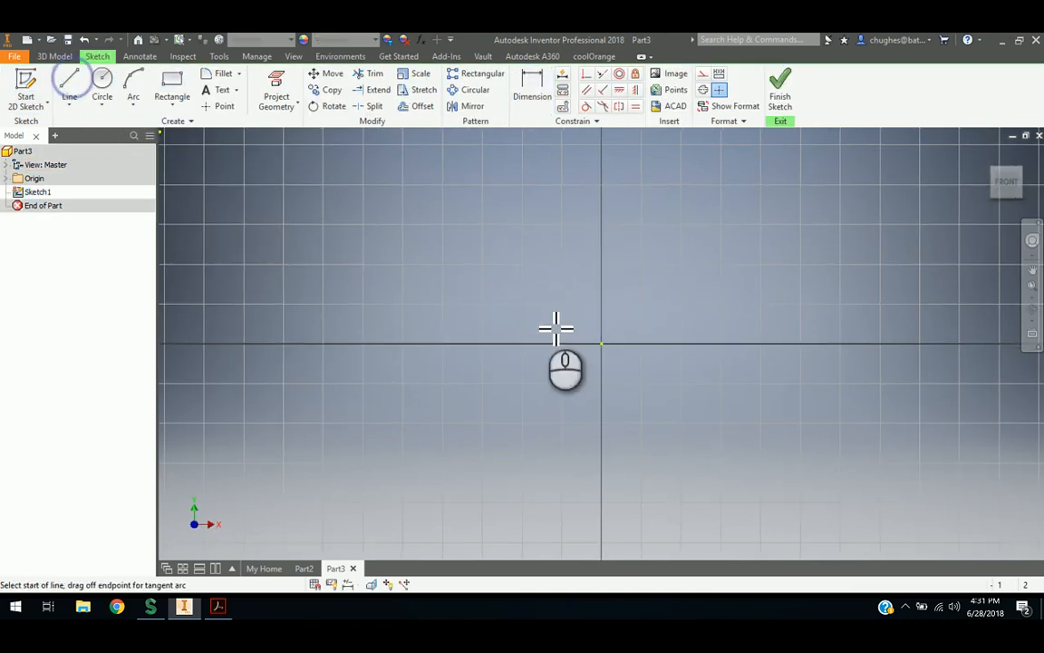
pyautogui.click(602, 345)
pyautogui.moveTo(617, 231)
pyautogui.mouseDown(button='middle')
pyautogui.moveTo(501, 298)
pyautogui.moveTo(494, 282)
pyautogui.mouseUp(button='middle')
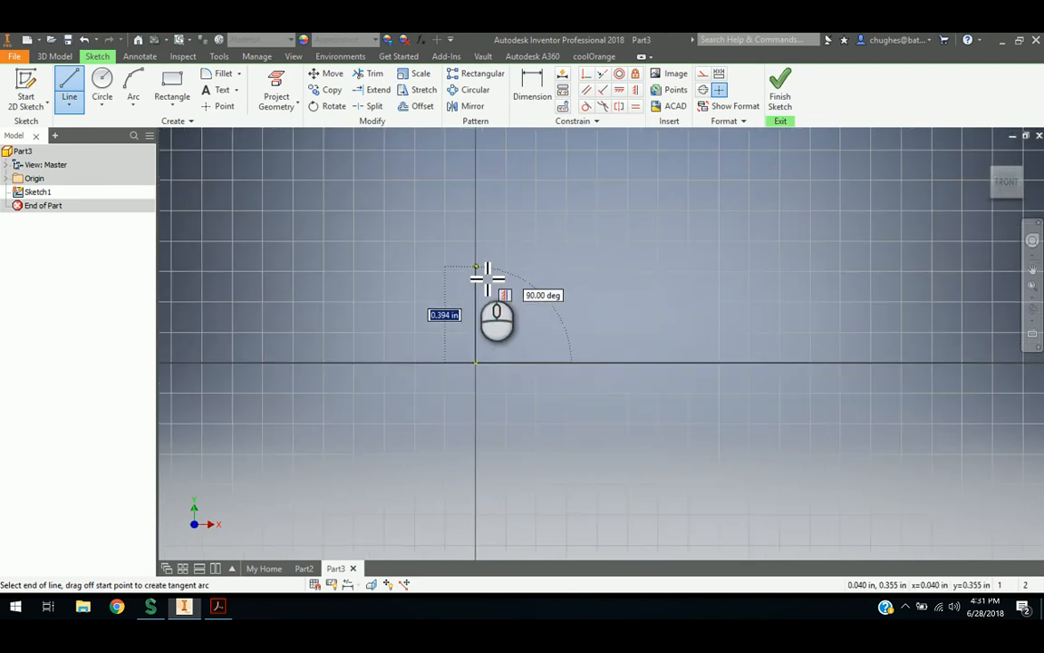
pyautogui.click(558, 267)
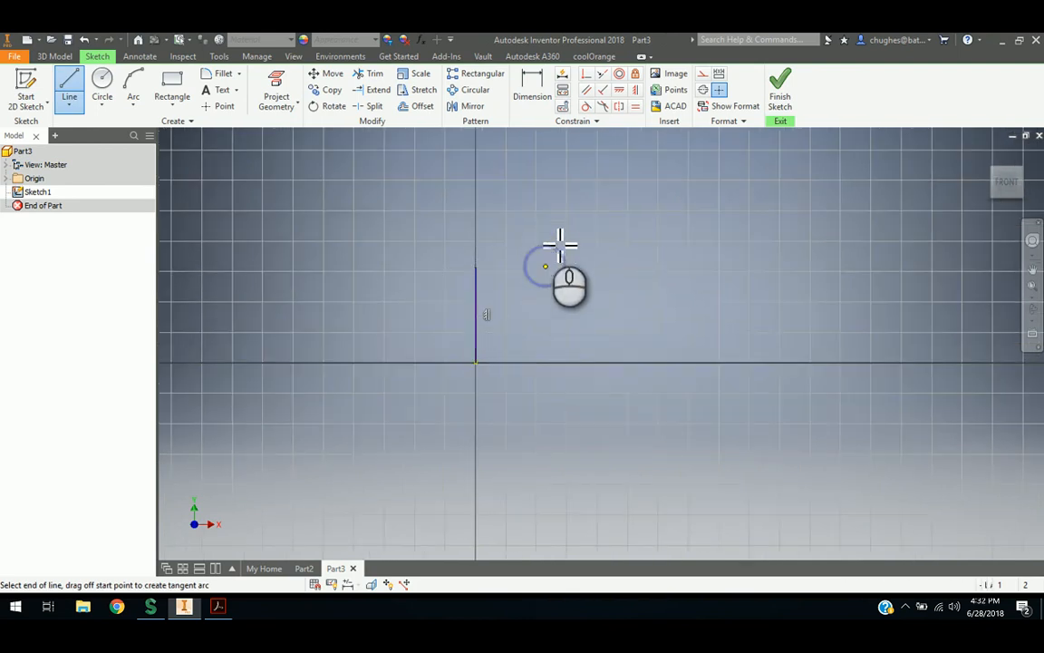
pyautogui.click(559, 218)
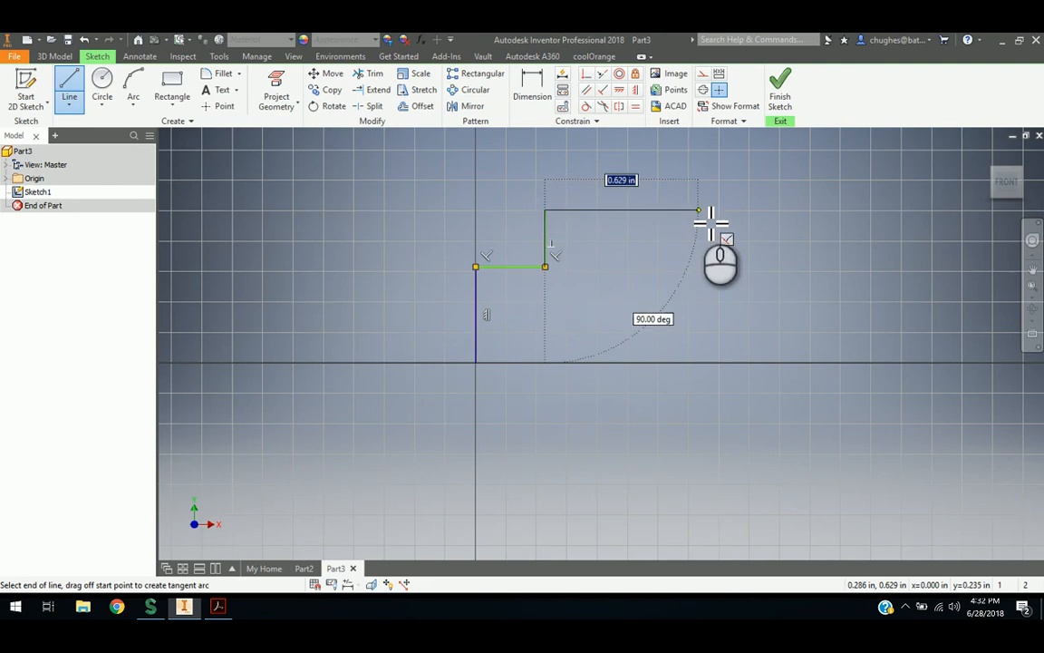
pyautogui.click(715, 260)
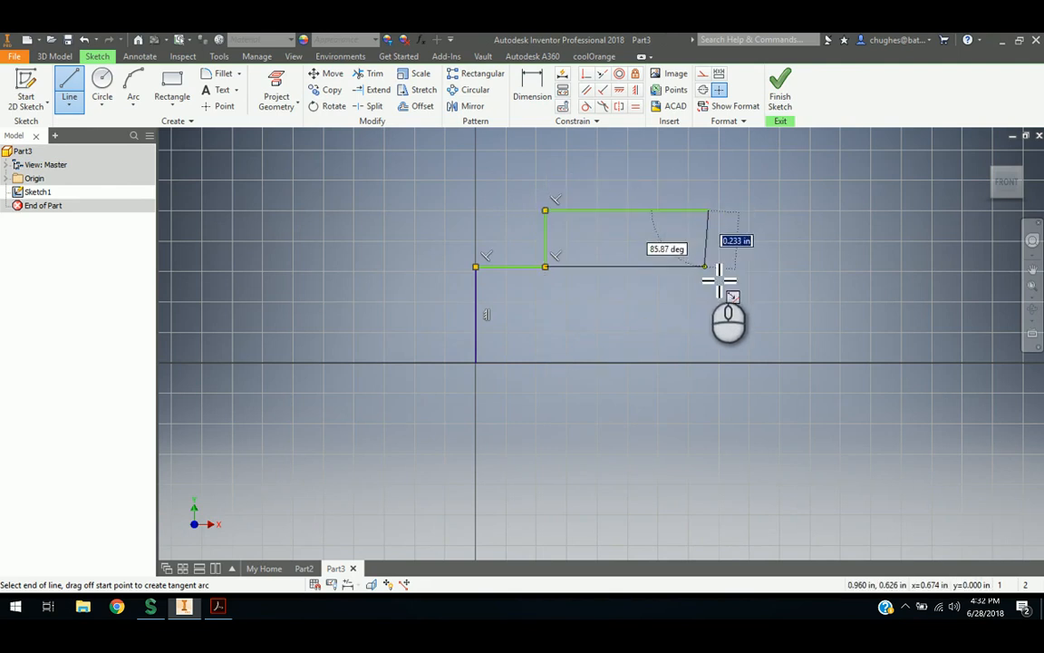
pyautogui.click(721, 278)
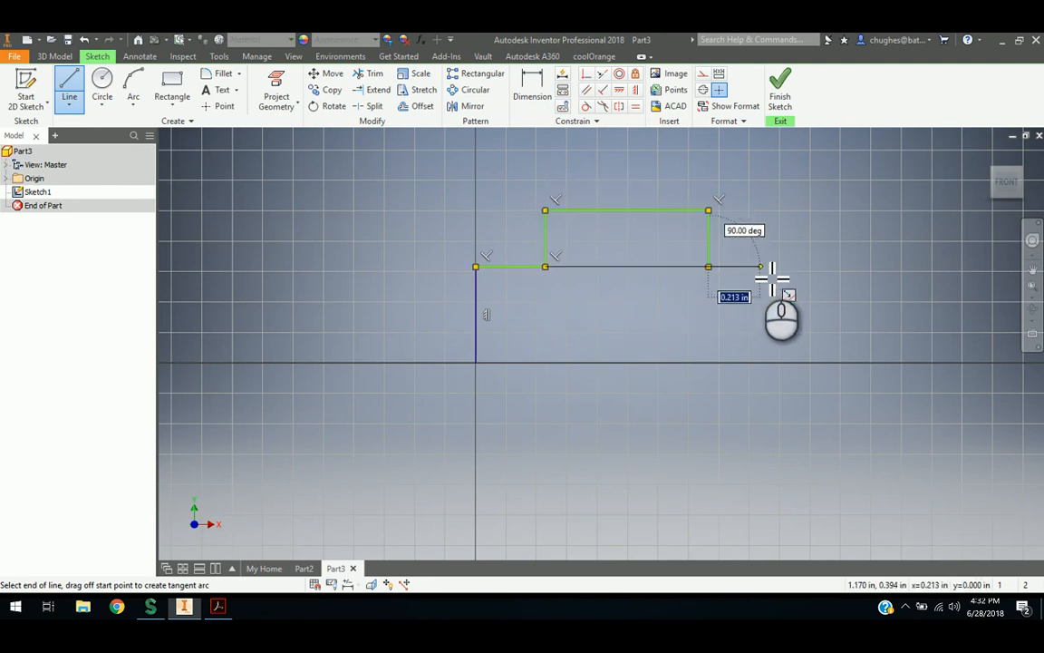
pyautogui.click(770, 281)
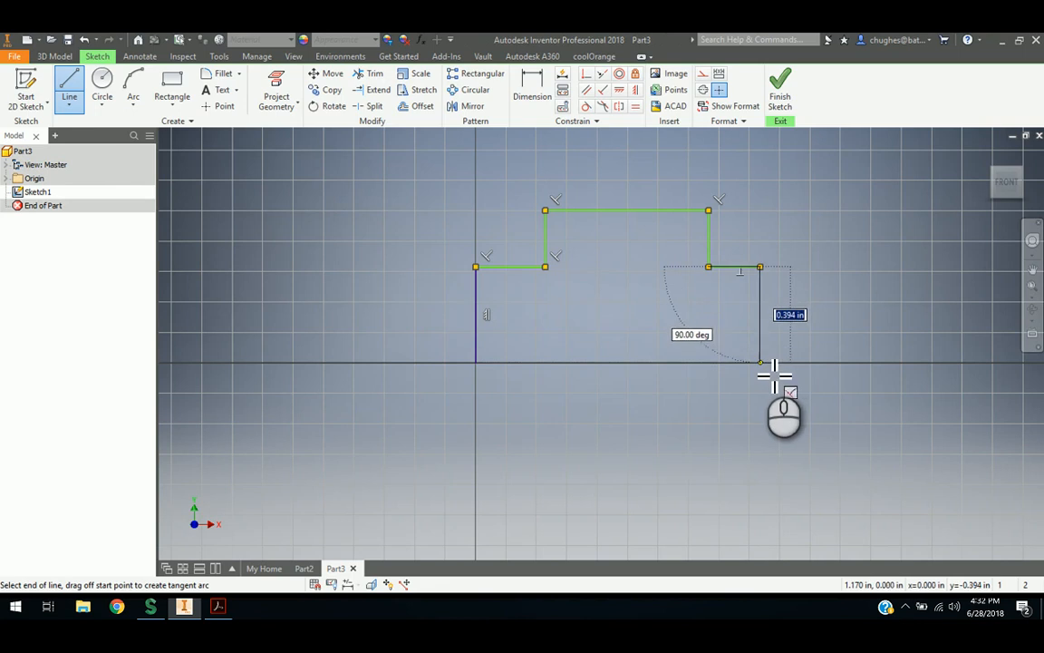
pyautogui.click(761, 365)
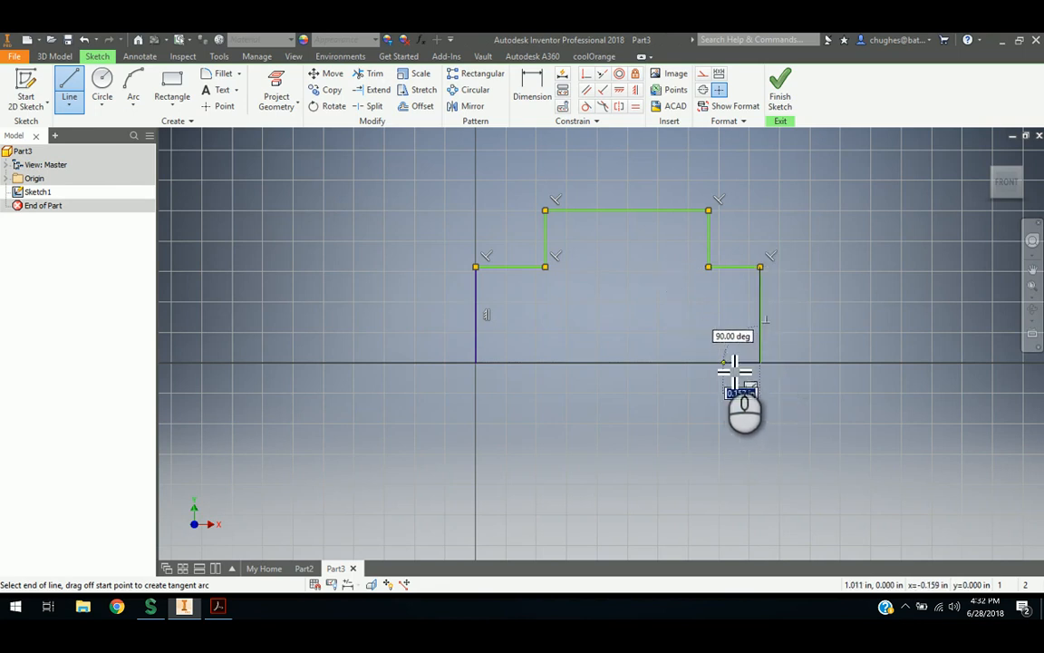
# - Close the line profile along its base back to the origin, including a bottom notch about 0.084 in deep, and end the Line command
pyautogui.click(730, 356)
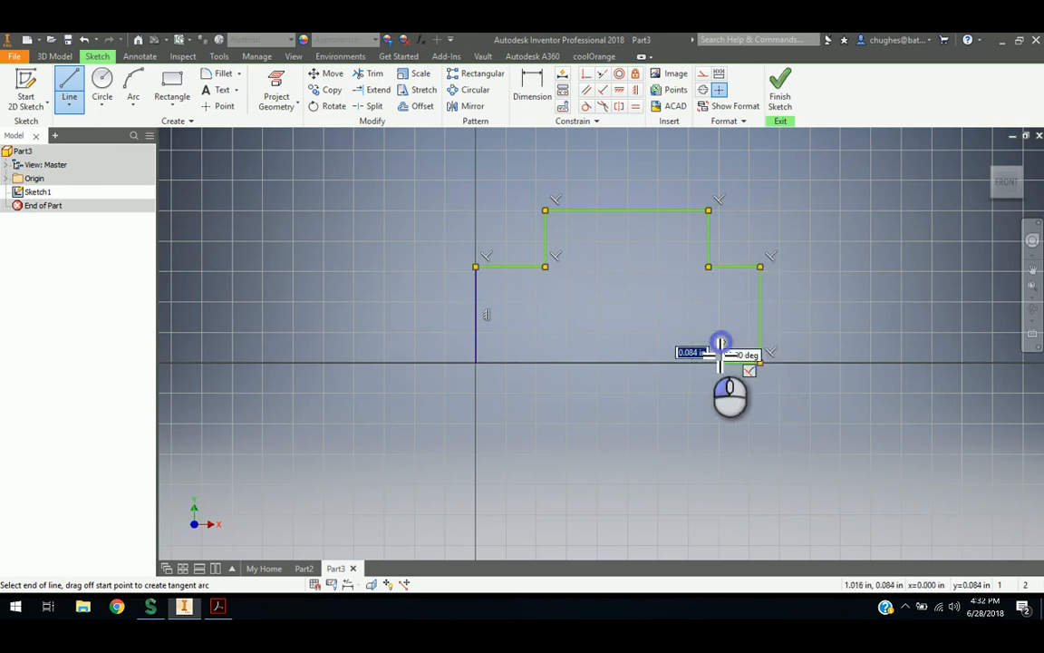
pyautogui.click(720, 349)
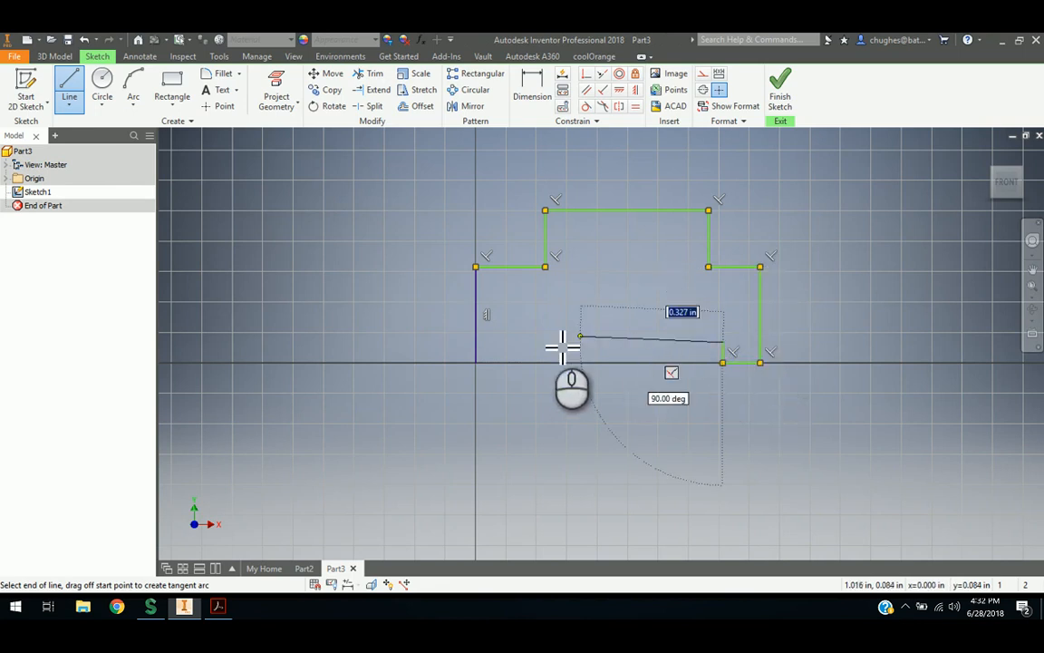
pyautogui.click(511, 342)
pyautogui.click(511, 363)
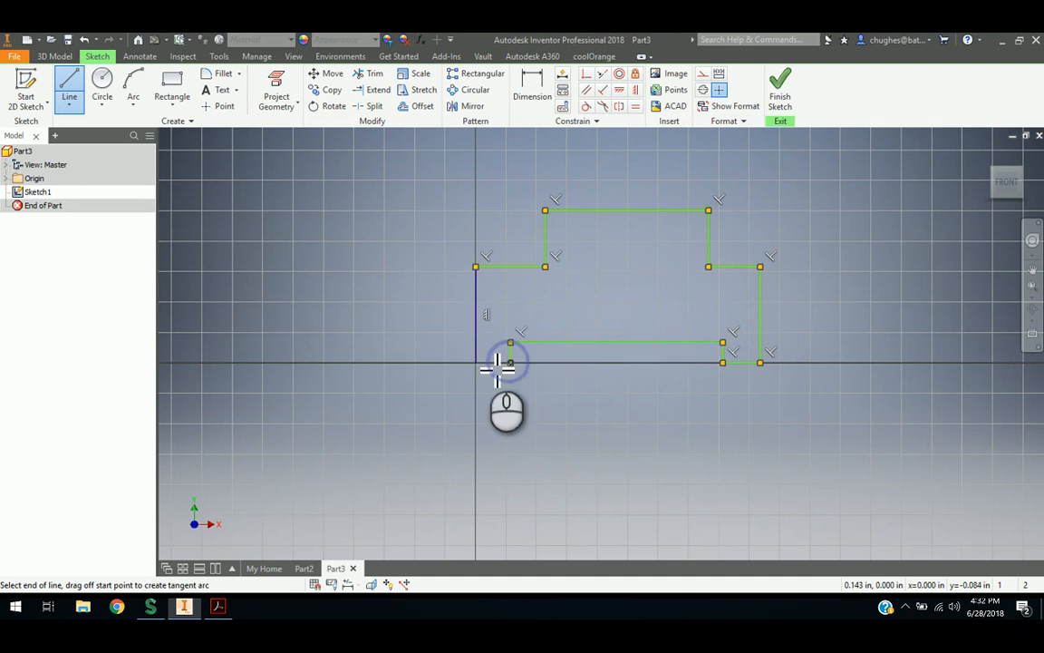
pyautogui.rightClick(576, 285)
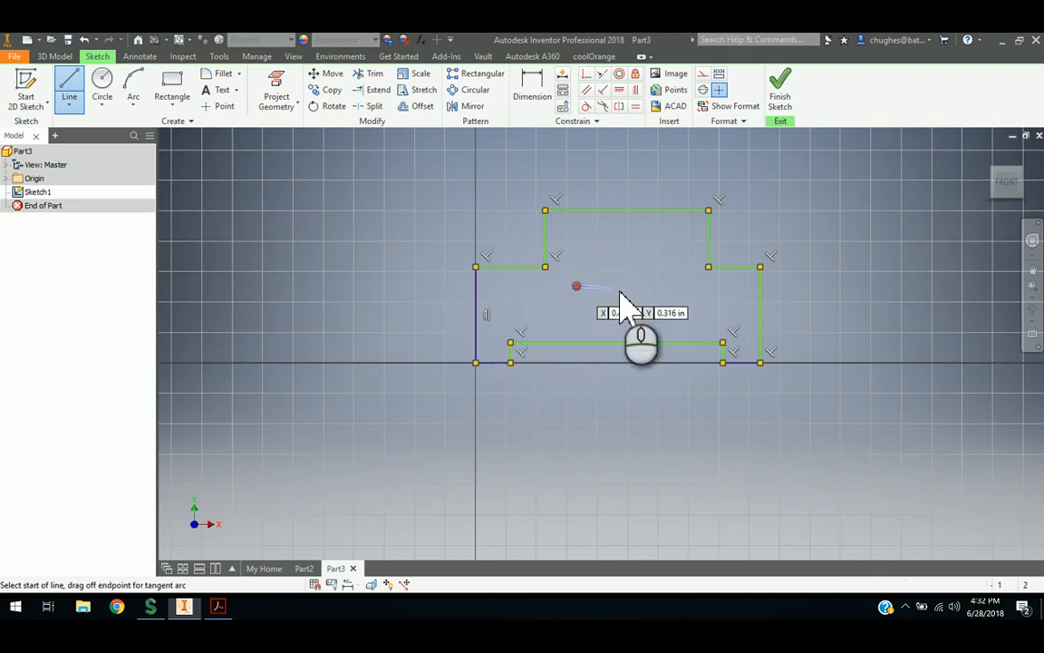
pyautogui.click(629, 284)
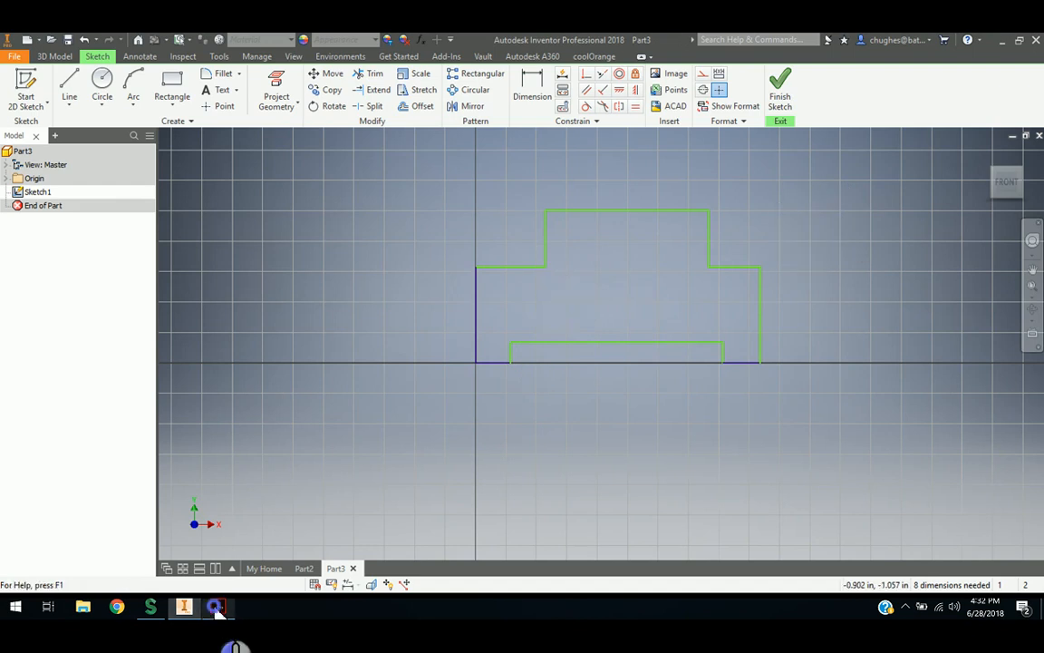
# - Check the PDF drawing, return to Inventor and dimension the profile's overall width between its outer vertical sides as 4 in
pyautogui.click(218, 608)
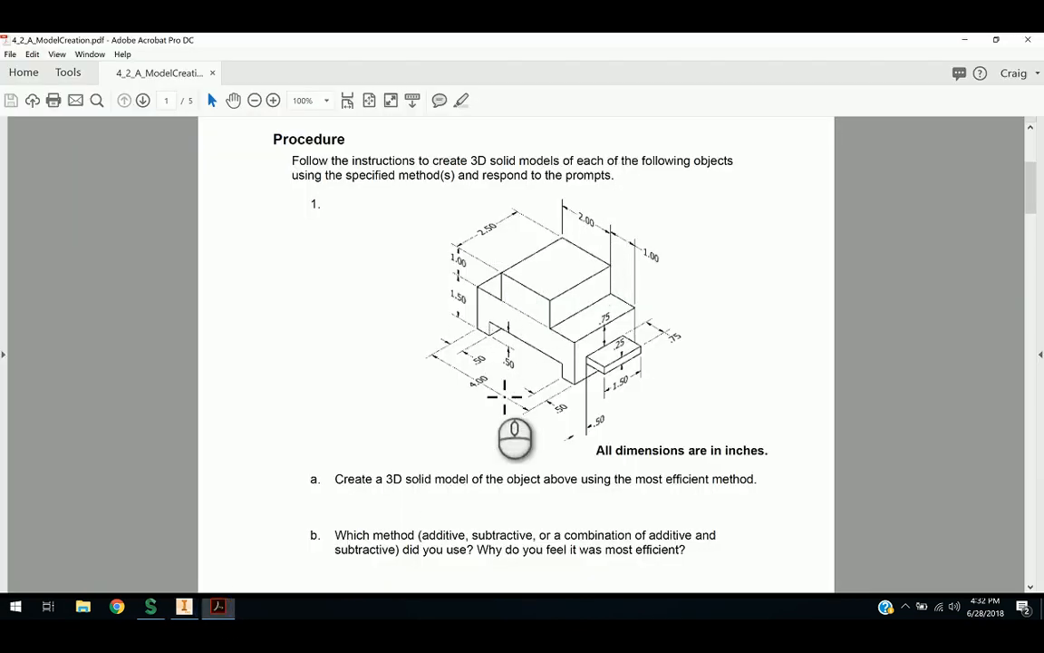
pyautogui.click(183, 608)
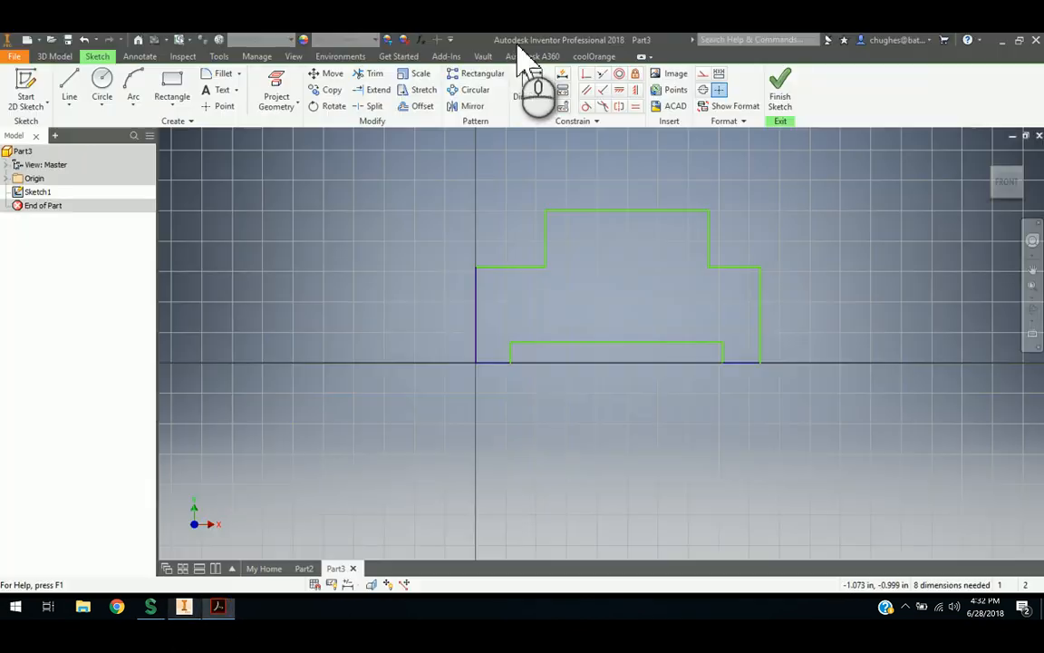
pyautogui.click(534, 88)
pyautogui.click(475, 298)
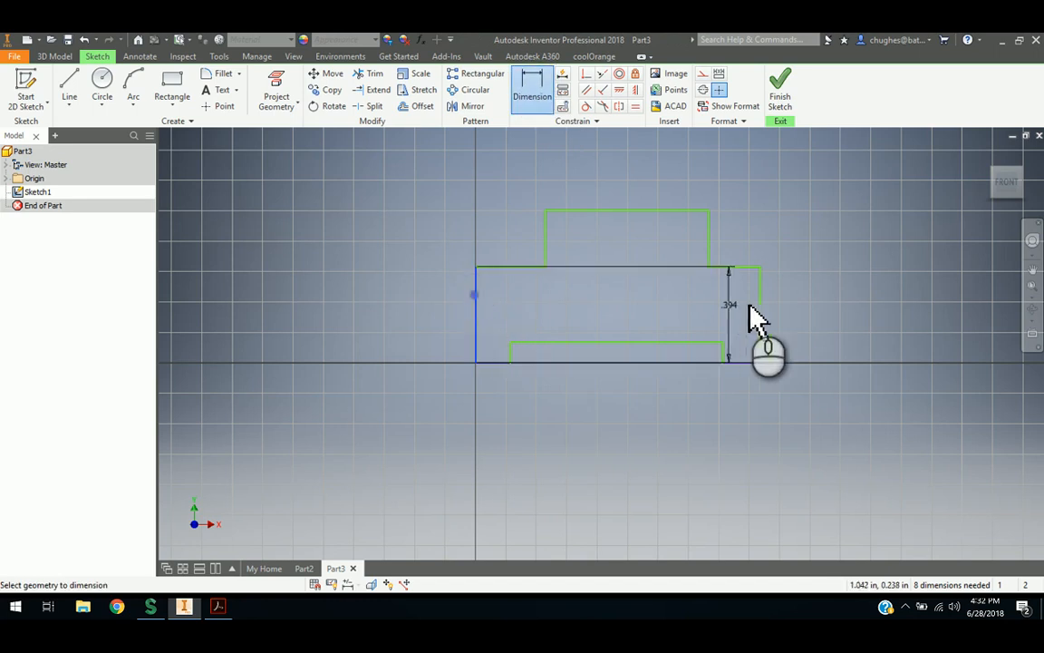
pyautogui.click(760, 304)
pyautogui.click(646, 419)
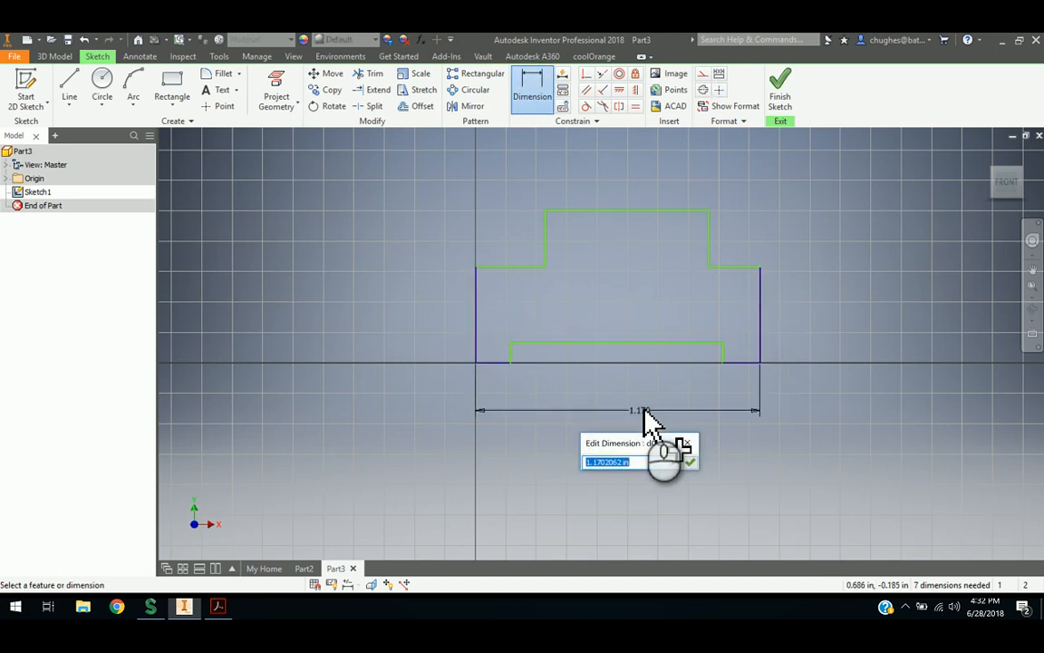
pyautogui.press('Return')
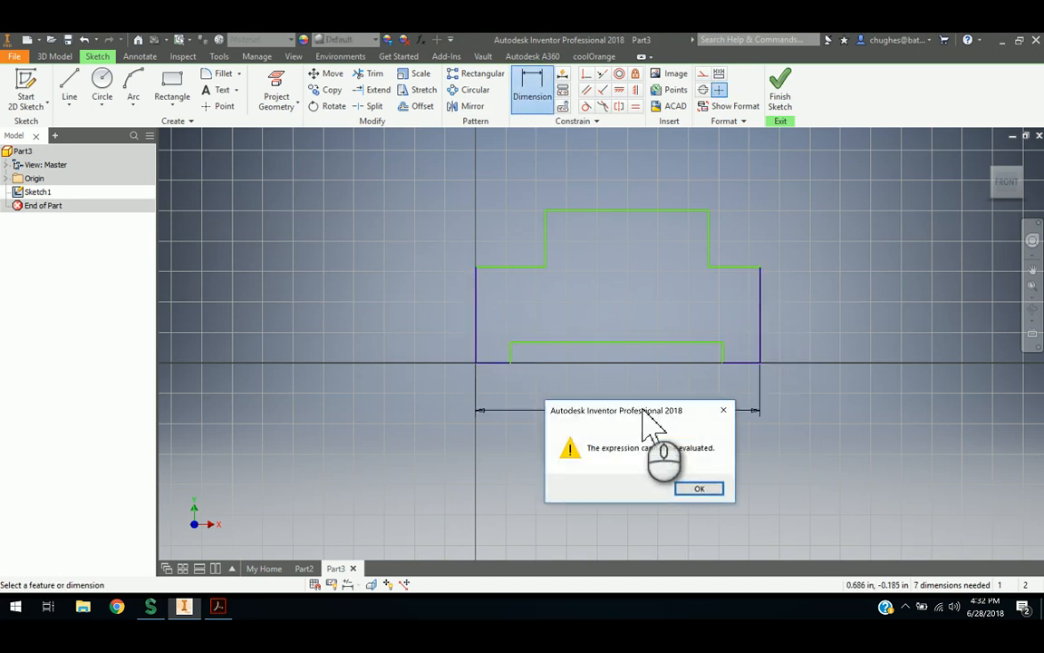
pyautogui.press('Return')
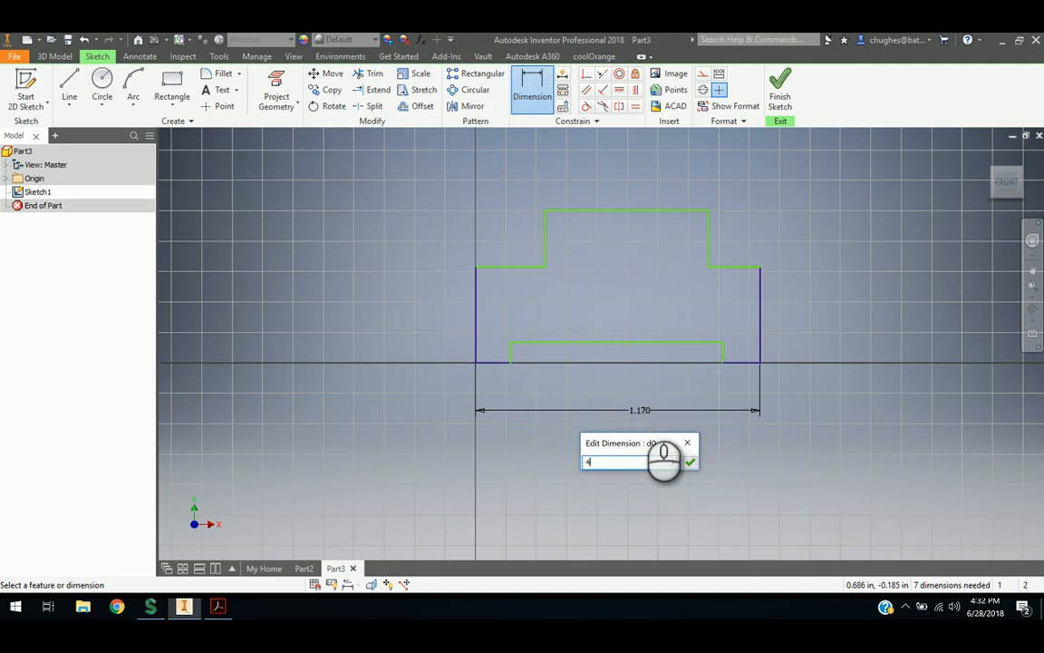
pyautogui.write('4')
pyautogui.press('Return')
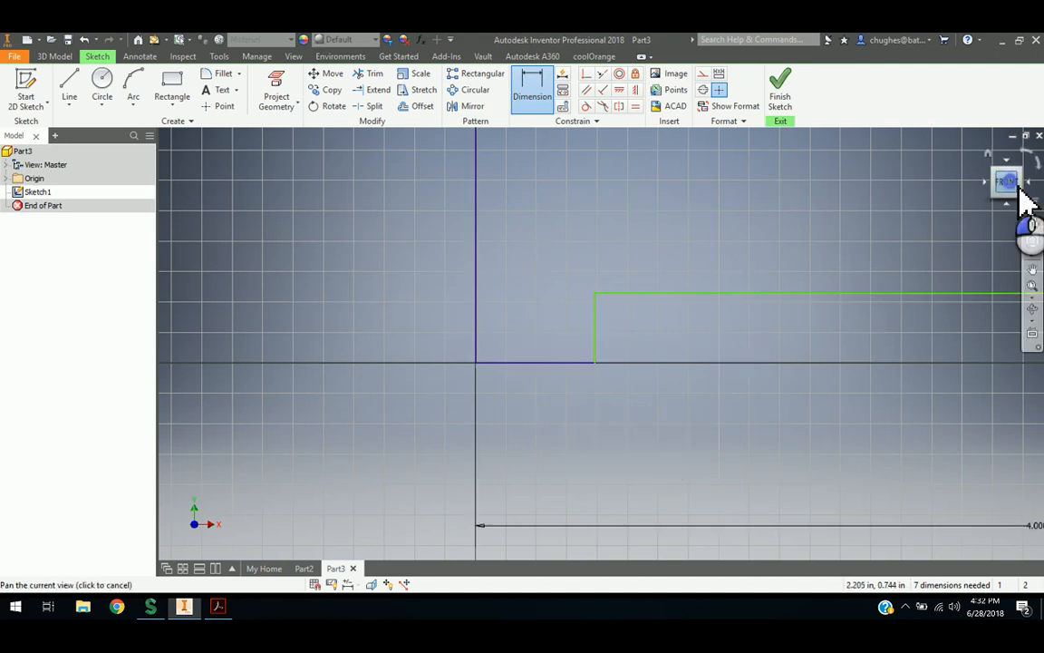
# - Dimension the profile's overall height from its base line to the top edge and set it to 2.50 in
pyautogui.click(1011, 181)
pyautogui.click(543, 220)
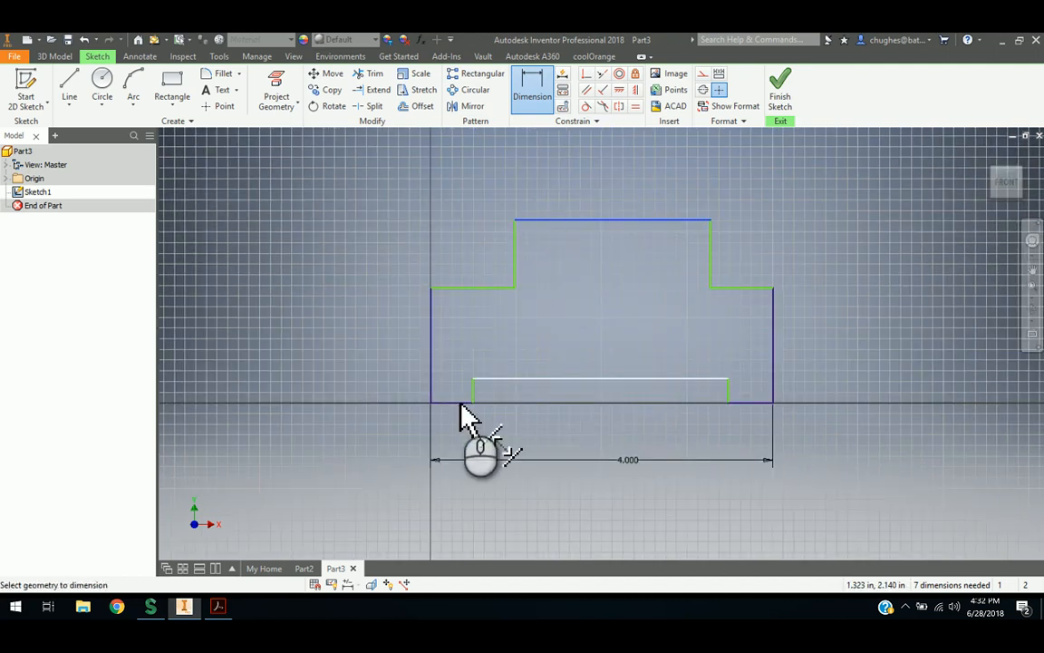
pyautogui.click(456, 404)
pyautogui.click(369, 327)
pyautogui.write('2')
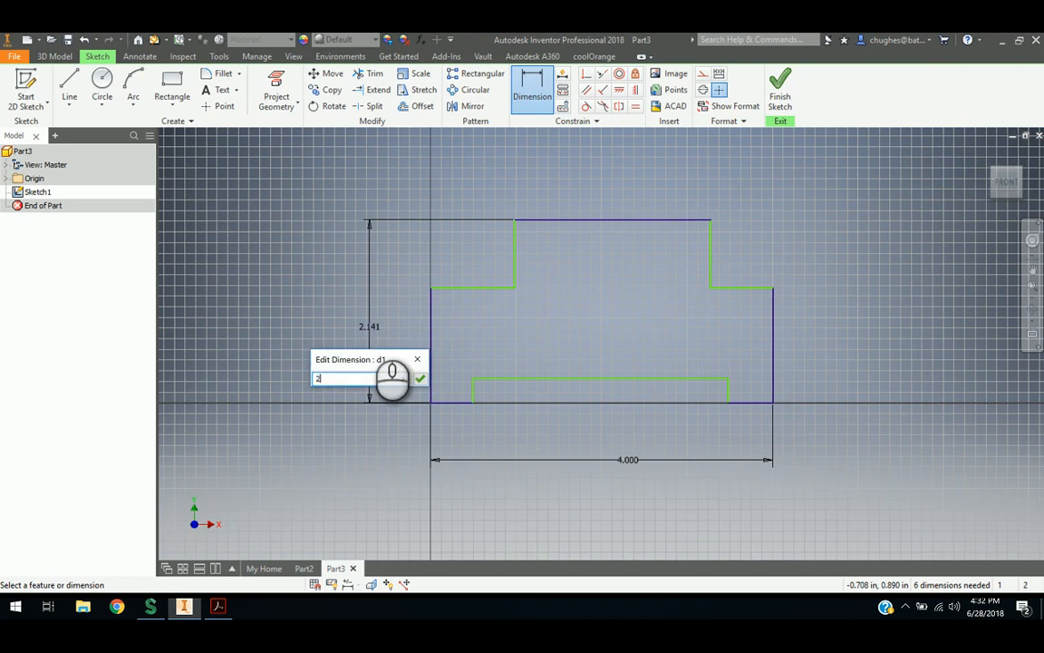
pyautogui.write('.50')
pyautogui.press('Return')
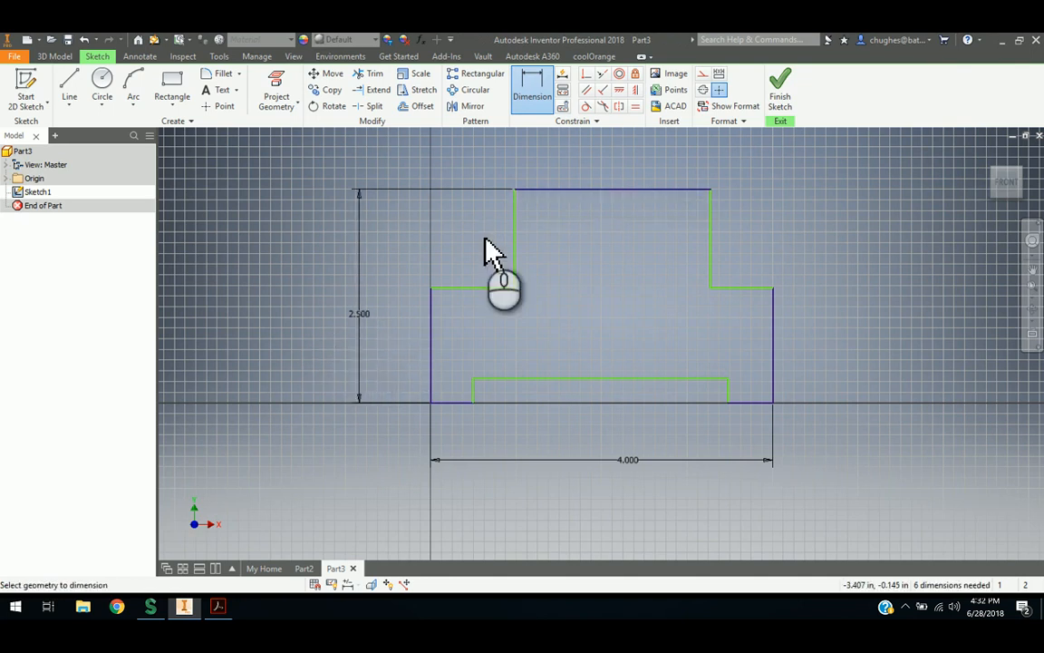
# - Dimension the left step's width between the outer left side and the raised section's left side, and set it to 1 in
pyautogui.click(514, 196)
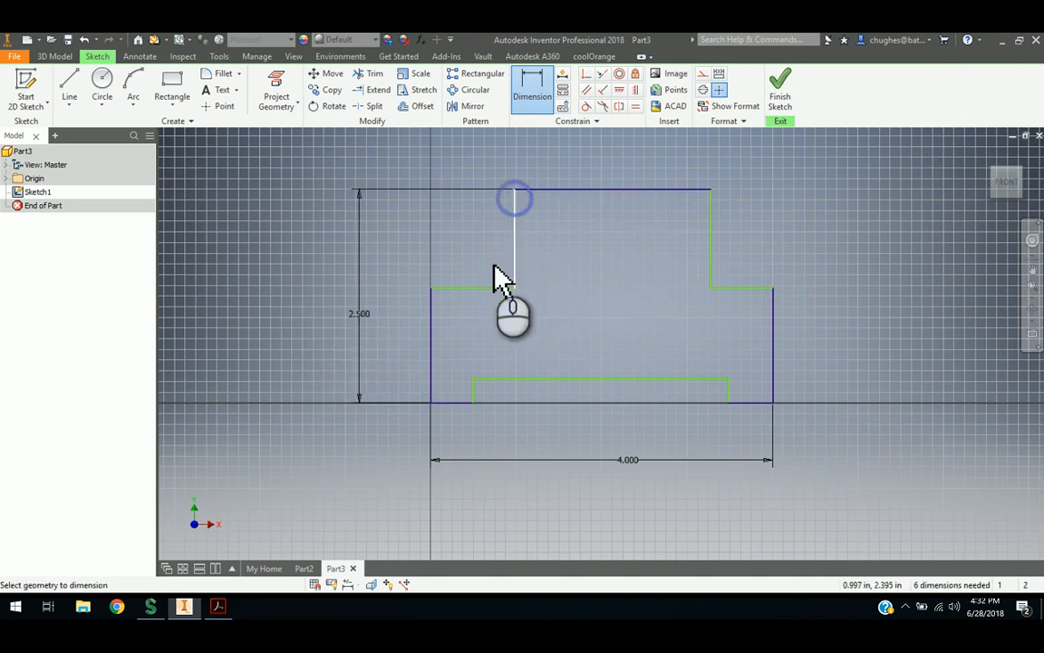
pyautogui.click(430, 304)
pyautogui.click(476, 168)
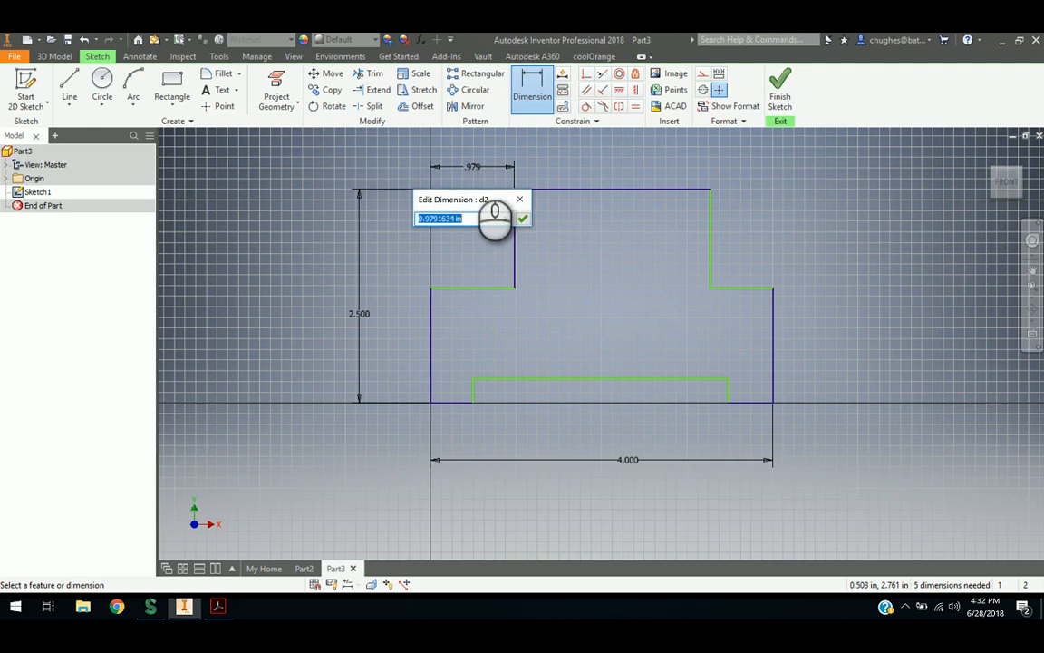
pyautogui.write('1')
pyautogui.press('Return')
pyautogui.click(478, 288)
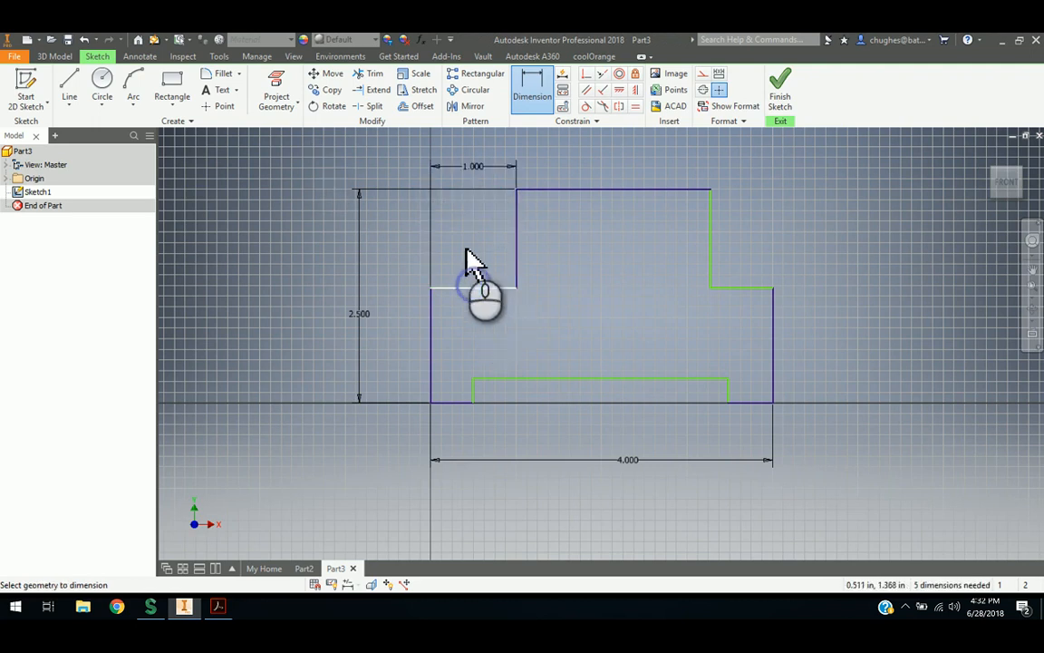
pyautogui.click(466, 234)
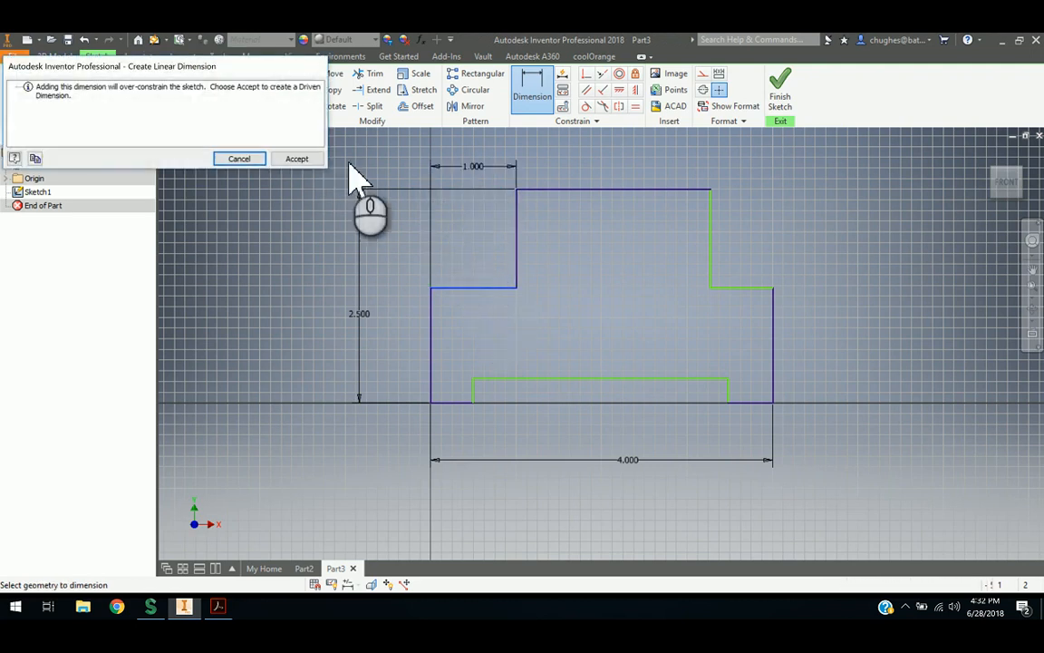
pyautogui.click(239, 159)
# - Dimension the right step, setting its width to 1 in and its drop from the profile's top edge to 1 in
pyautogui.click(774, 311)
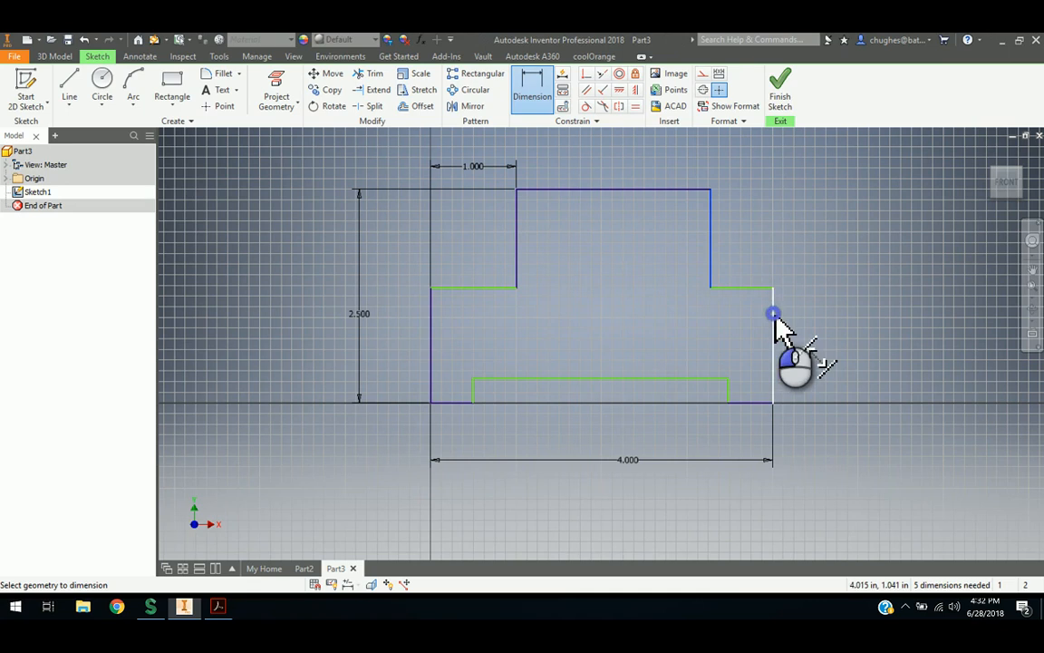
pyautogui.click(751, 233)
pyautogui.write('1')
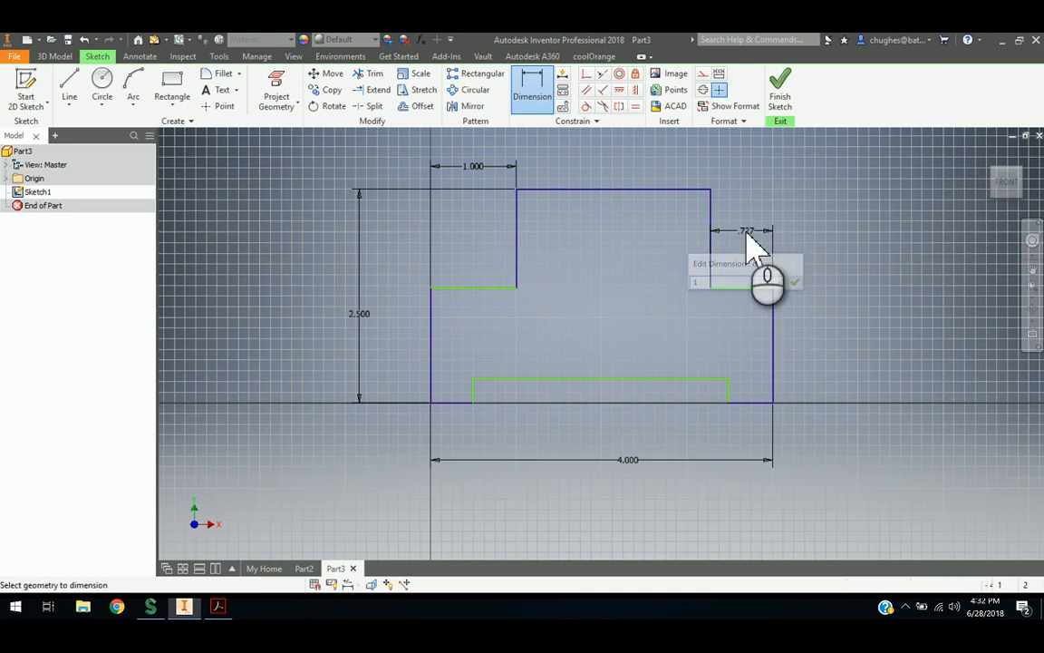
pyautogui.press('Return')
pyautogui.click(670, 189)
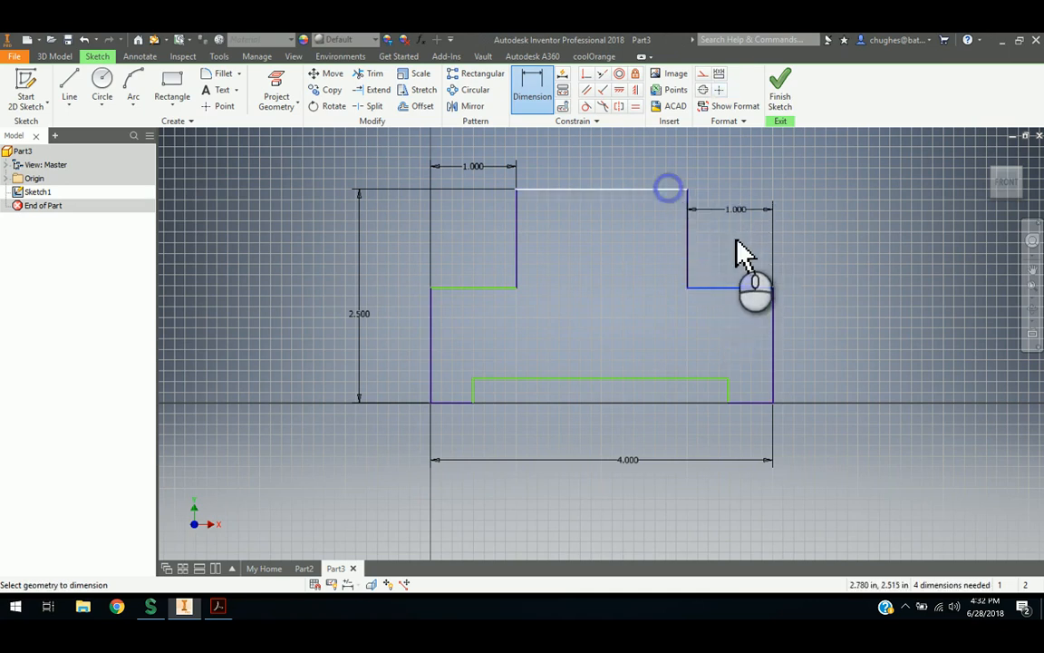
pyautogui.click(737, 239)
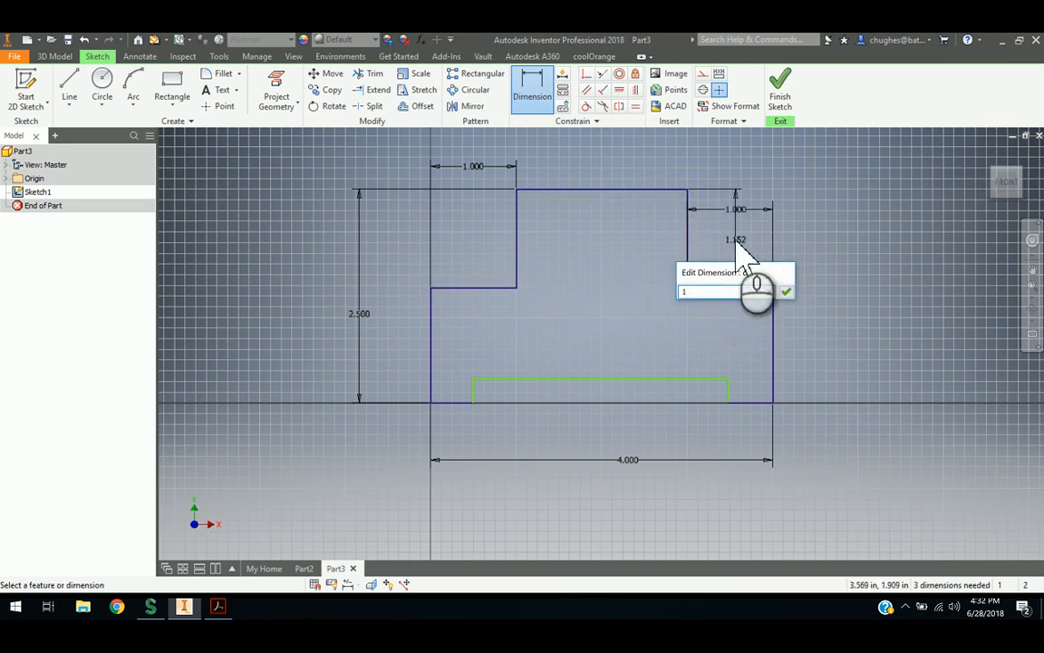
pyautogui.press('Return')
# - Dimension the bottom notch's depth from its upper line to the base line and set it to 0.50 in
pyautogui.click(522, 397)
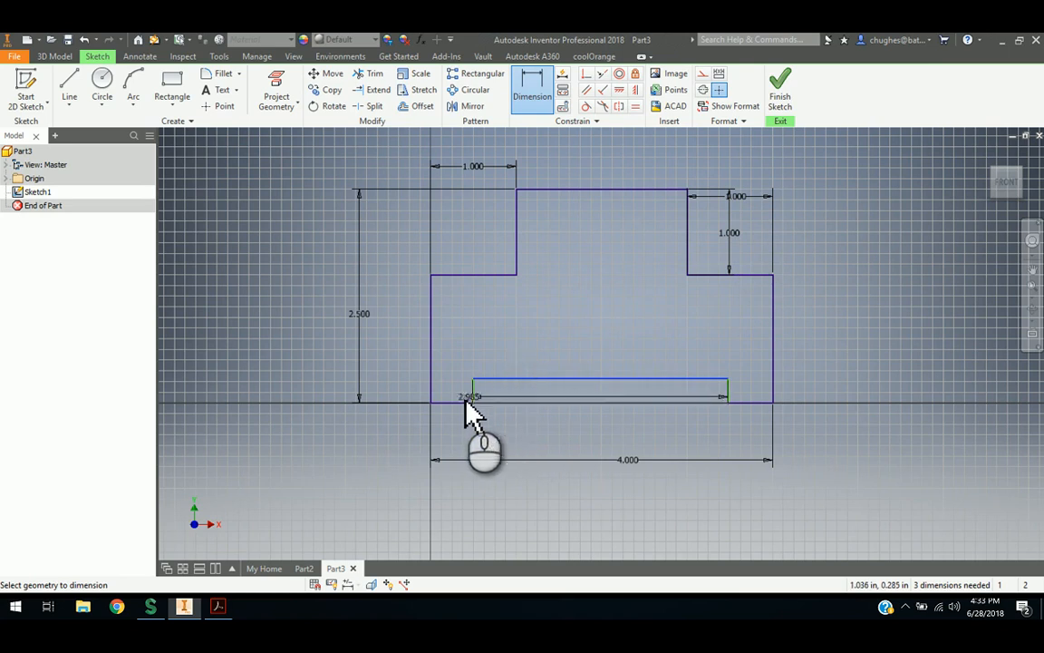
pyautogui.click(464, 399)
pyautogui.click(397, 388)
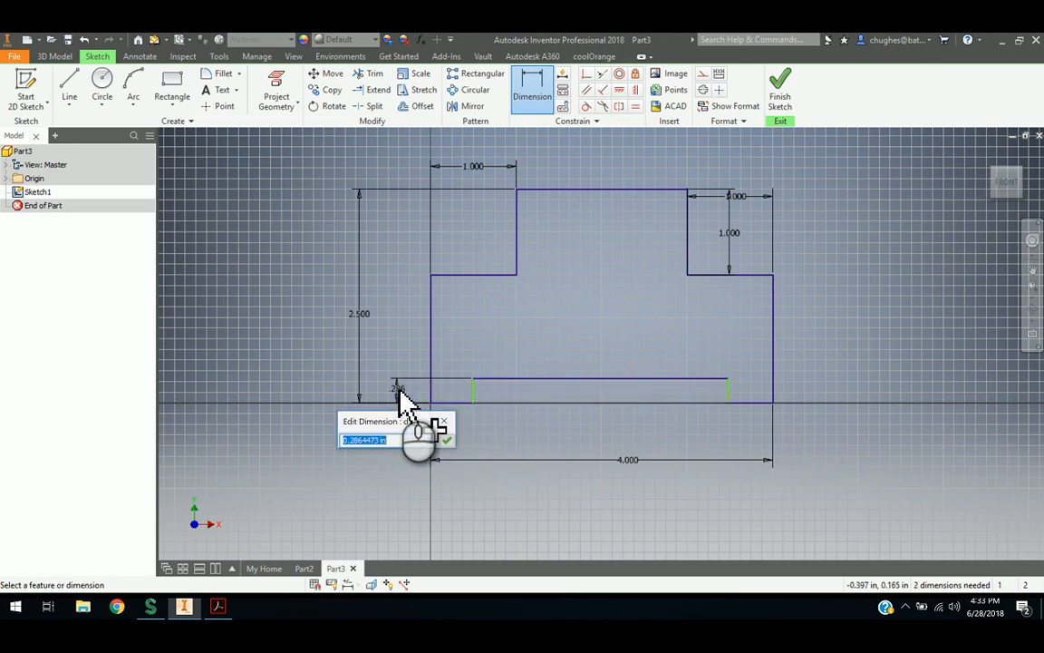
pyautogui.write('.50')
pyautogui.press('Return')
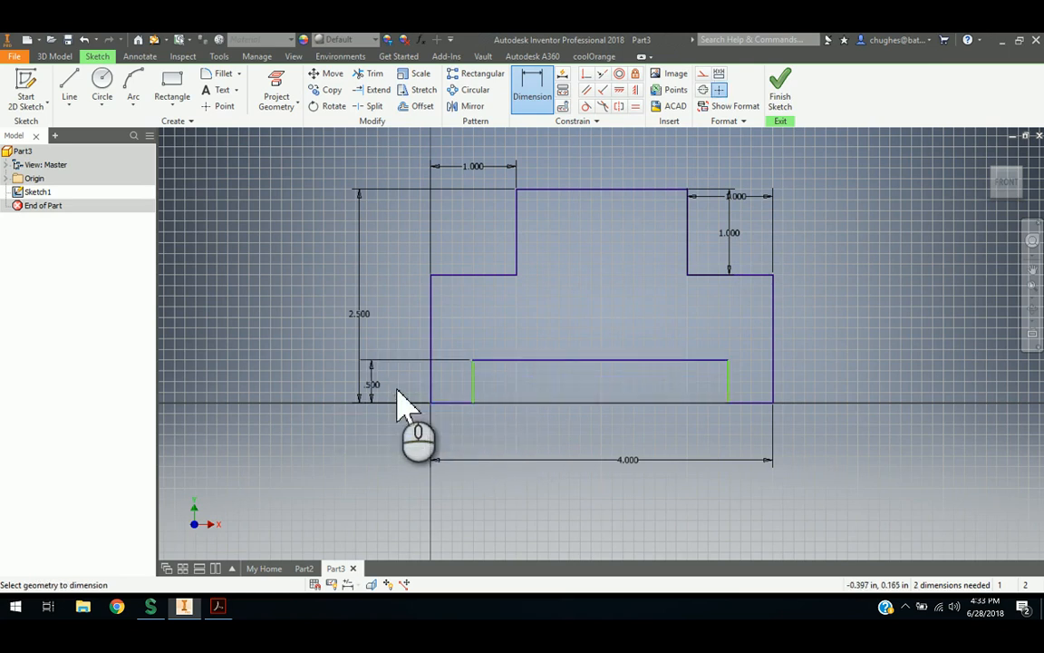
# - Dimension the left foot's width between the outer left side and the notch's left side, and set it to 0.5 in
pyautogui.click(474, 390)
pyautogui.click(432, 394)
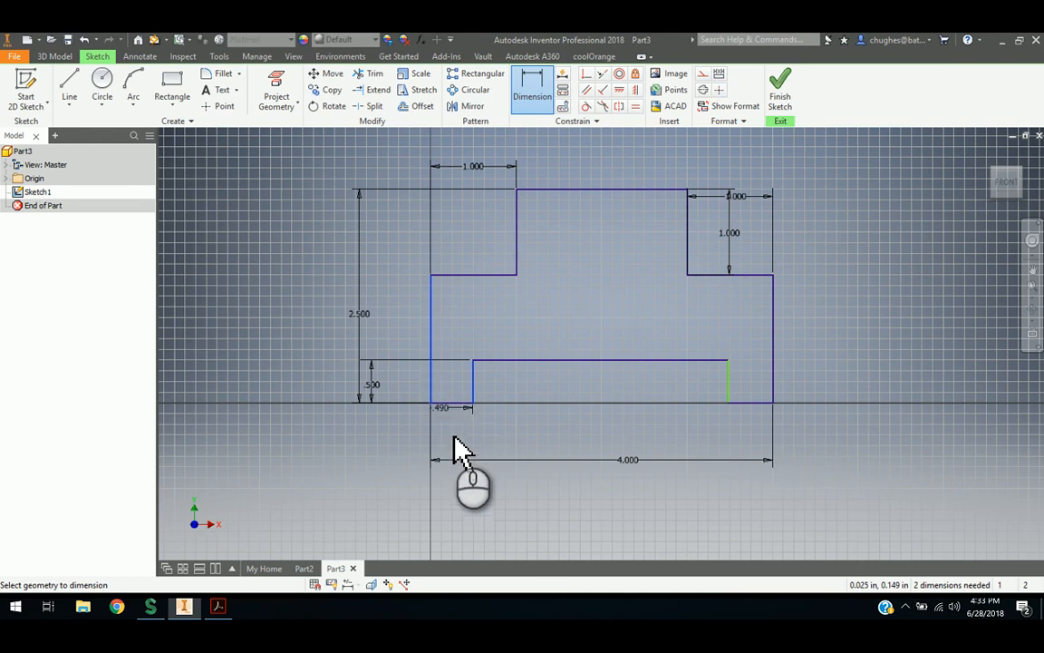
pyautogui.click(457, 440)
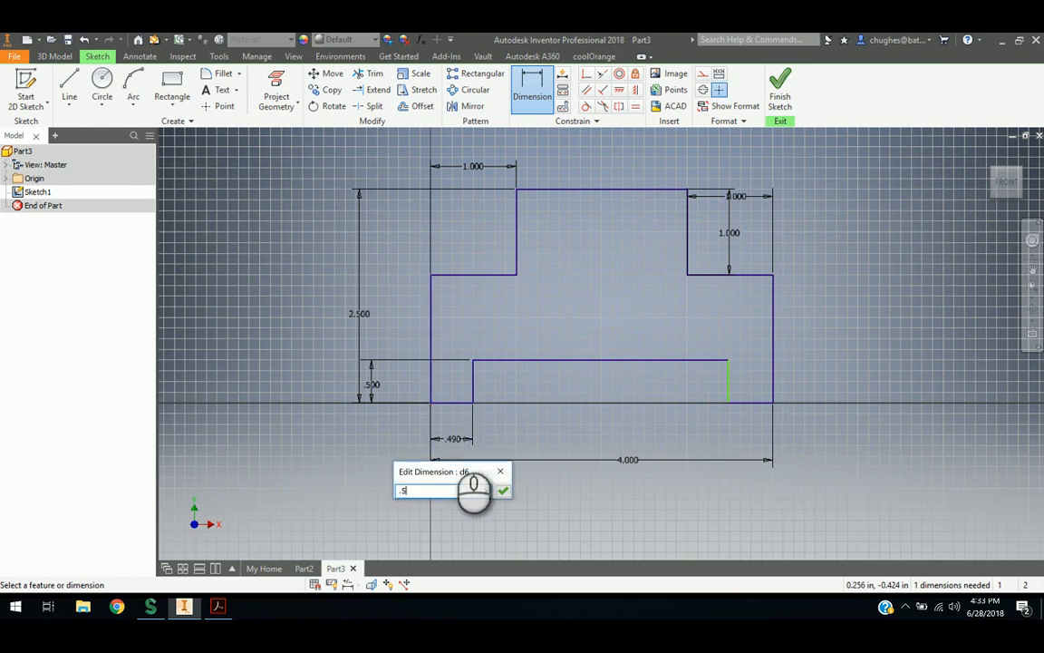
pyautogui.write('.5')
pyautogui.press('Return')
# - Dimension the right foot's width between the notch's right side and the outer right side, and set it to 0.50 in
pyautogui.click(728, 390)
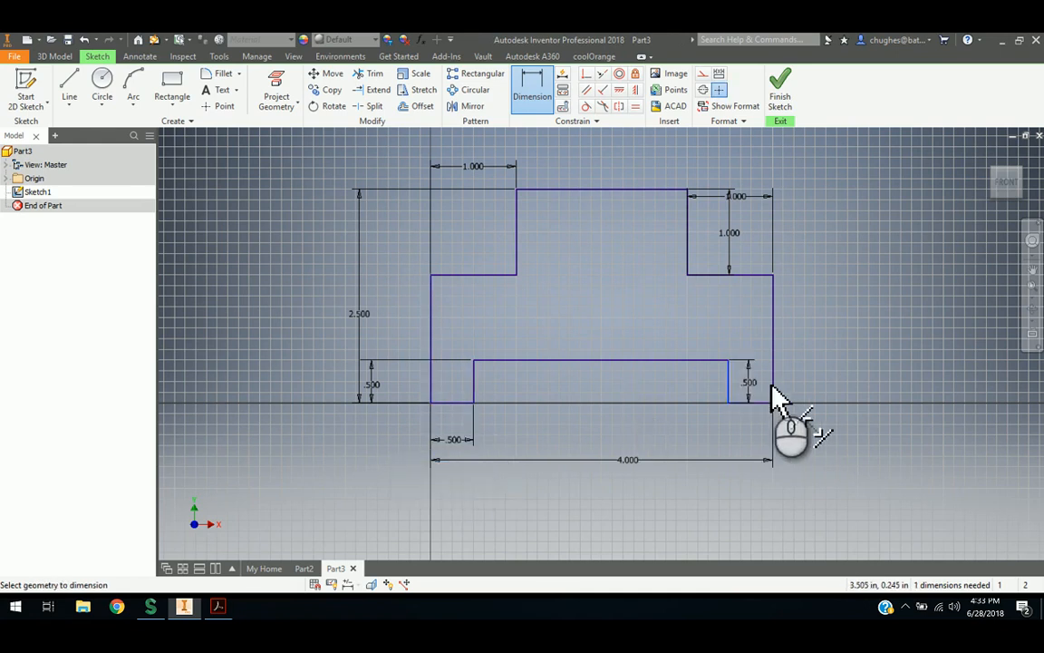
pyautogui.click(773, 390)
pyautogui.click(760, 428)
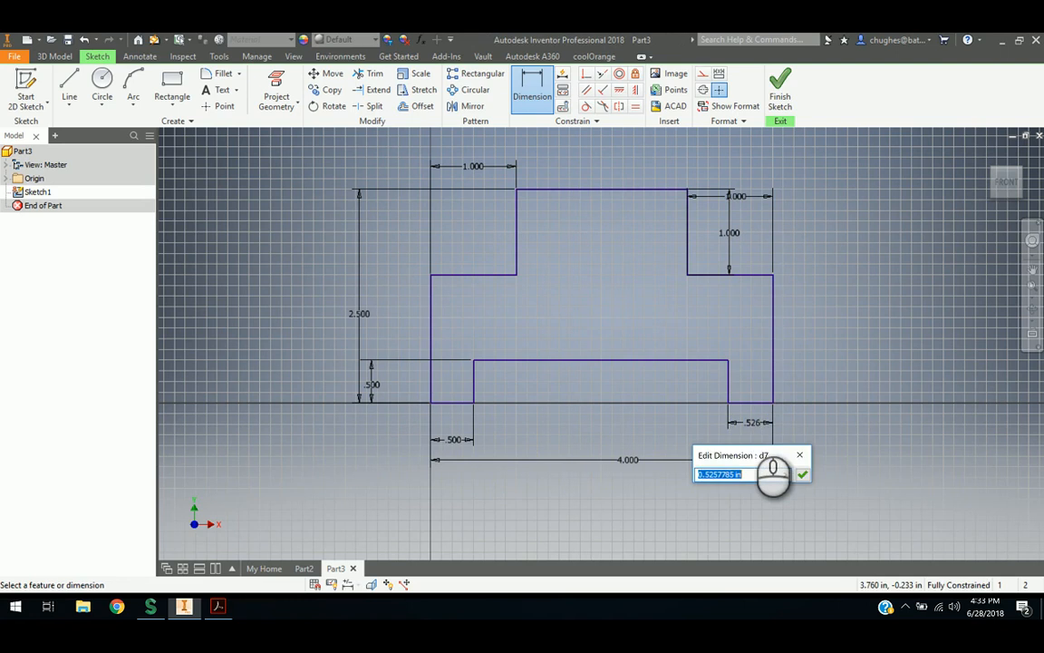
pyautogui.write('.50')
pyautogui.press('Return')
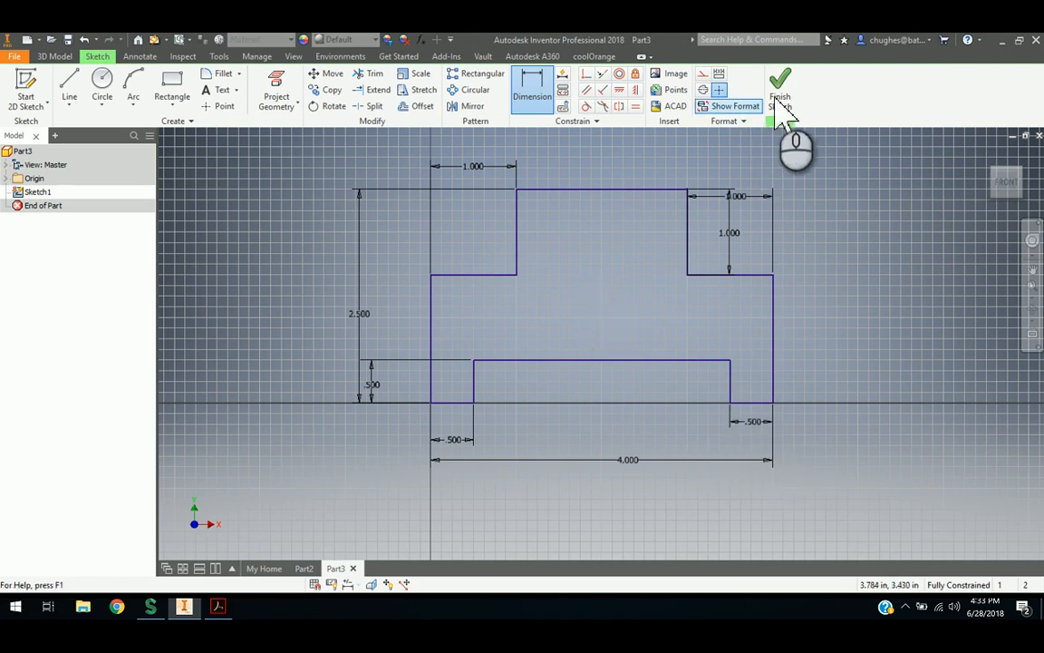
# - Finish the profile sketch and extrude it 2.50 in with the direction flipped toward the back
pyautogui.click(732, 195)
pyautogui.click(989, 156)
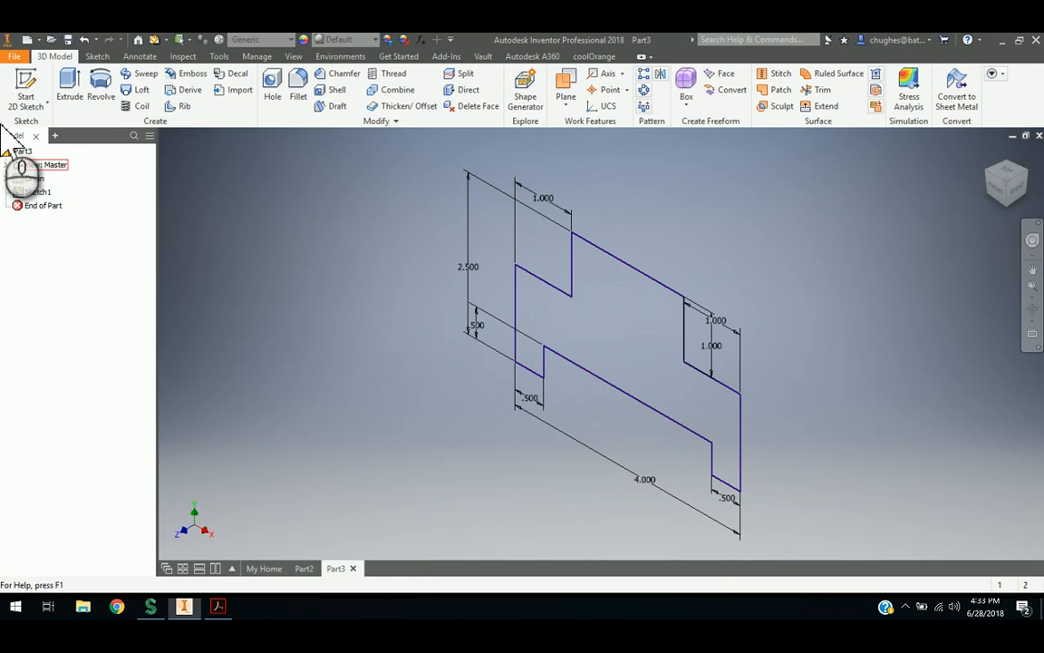
pyautogui.click(66, 87)
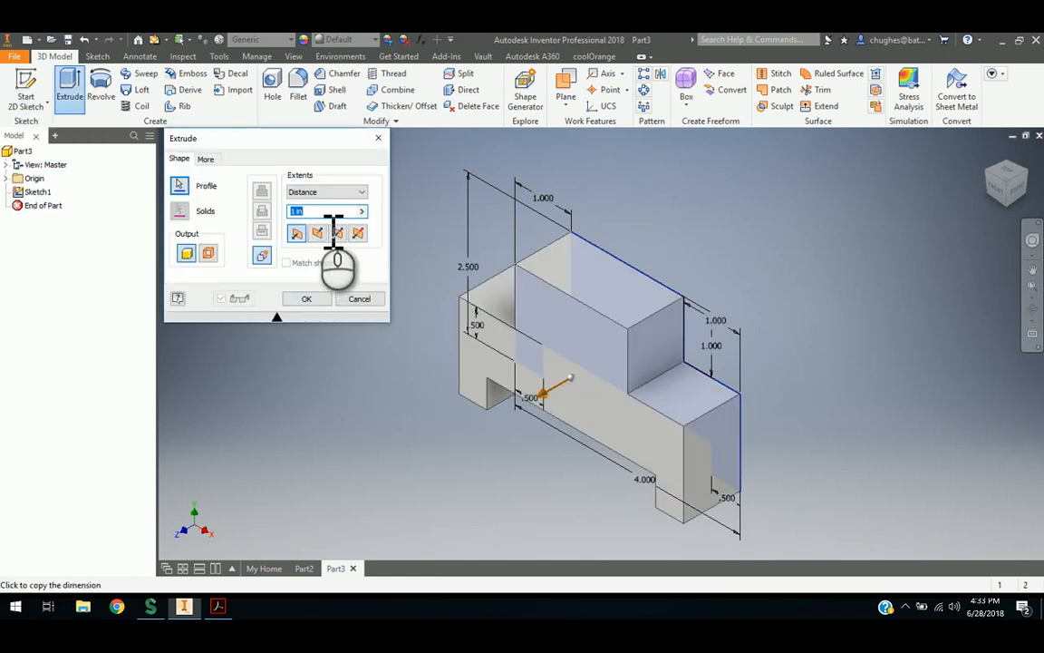
pyautogui.click(317, 233)
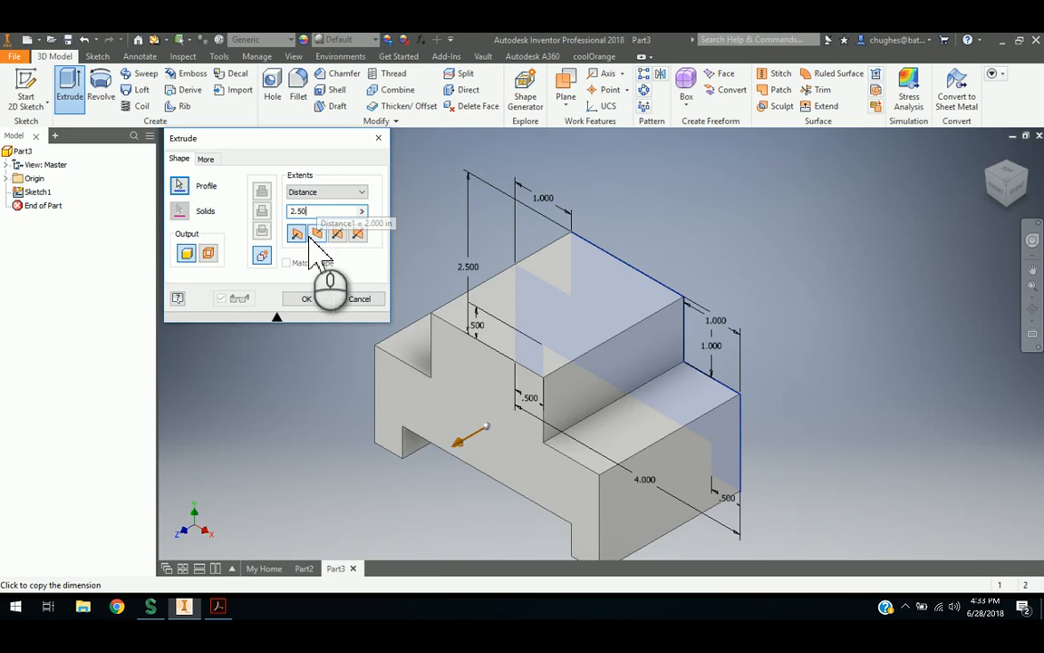
pyautogui.click(306, 299)
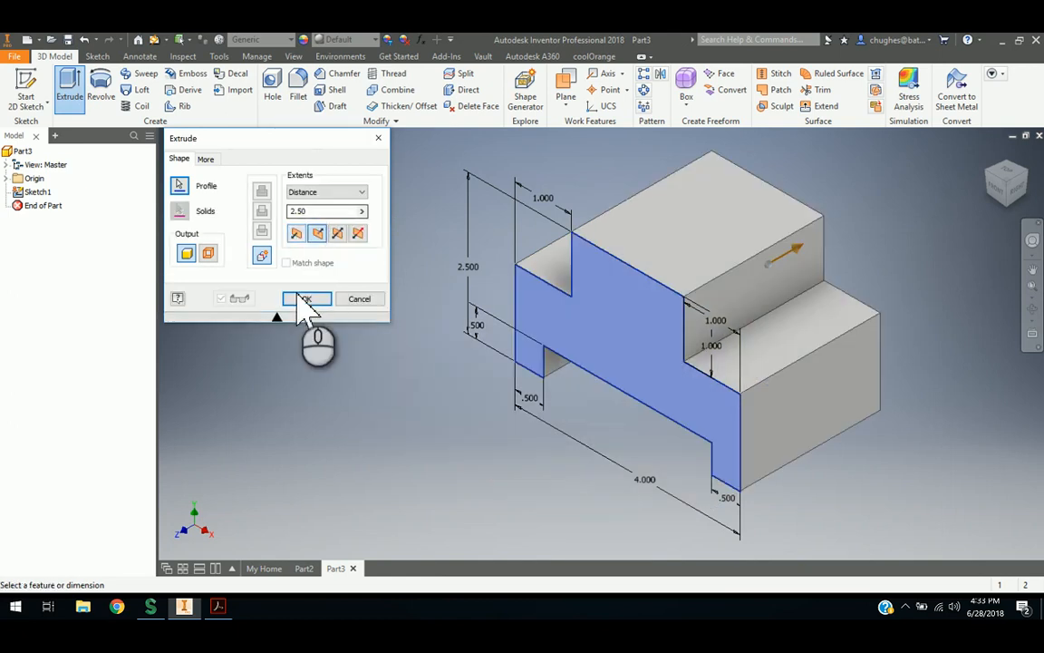
pyautogui.click(307, 298)
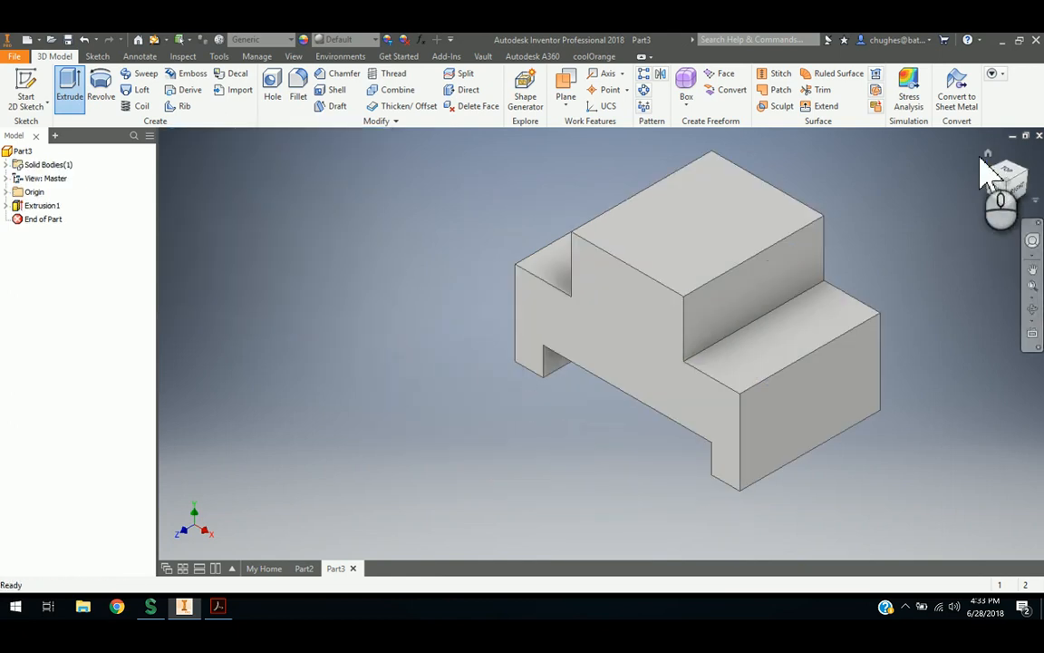
# - Start a sketch on the block's right end face and draw a rectangle about 1.37 in wide and 0.36 in high inside it
pyautogui.middleClick(804, 220)
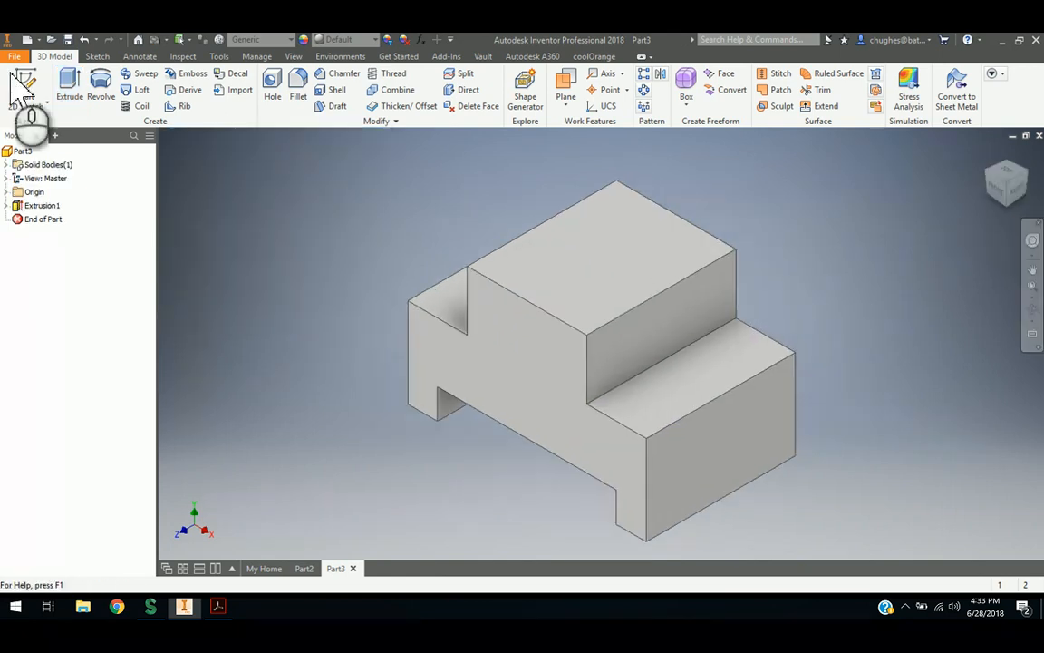
pyautogui.click(32, 83)
pyautogui.click(699, 449)
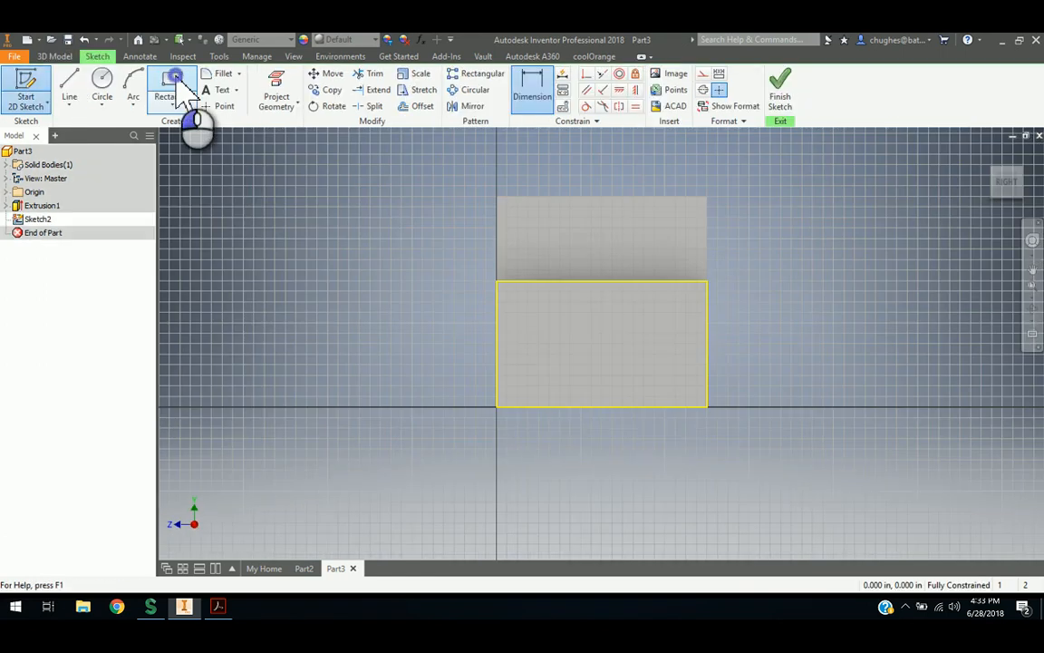
pyautogui.click(175, 81)
pyautogui.click(534, 333)
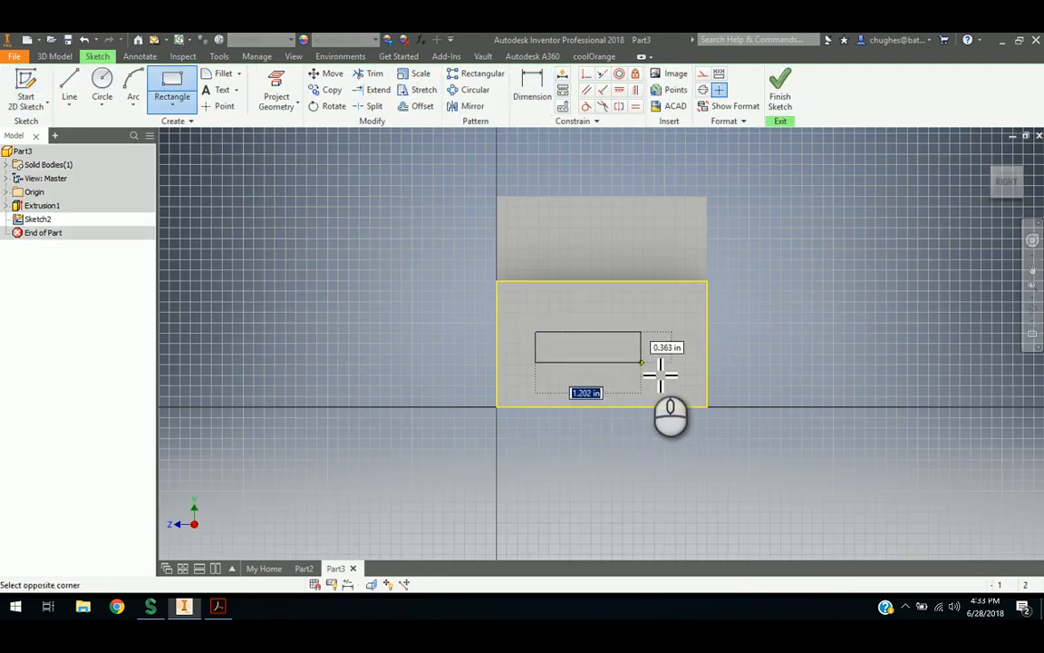
pyautogui.click(651, 361)
pyautogui.rightClick(765, 344)
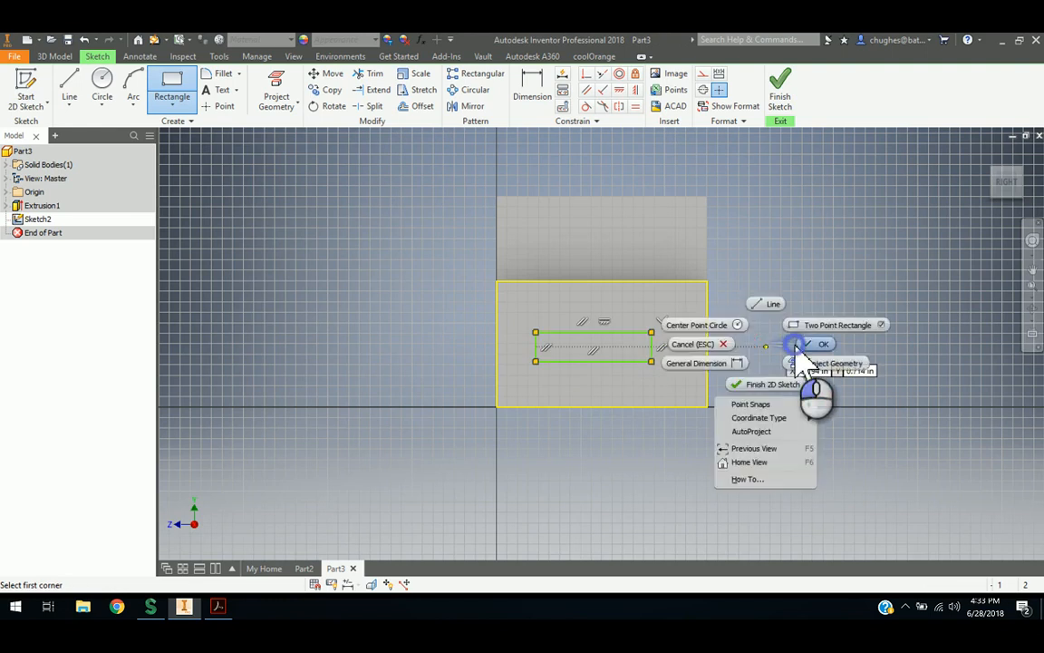
pyautogui.click(798, 346)
# - Dimension the rectangle's left side 0.50 in from the face's left edge and set the rectangle's width to 1.5 in
pyautogui.click(532, 86)
pyautogui.click(495, 344)
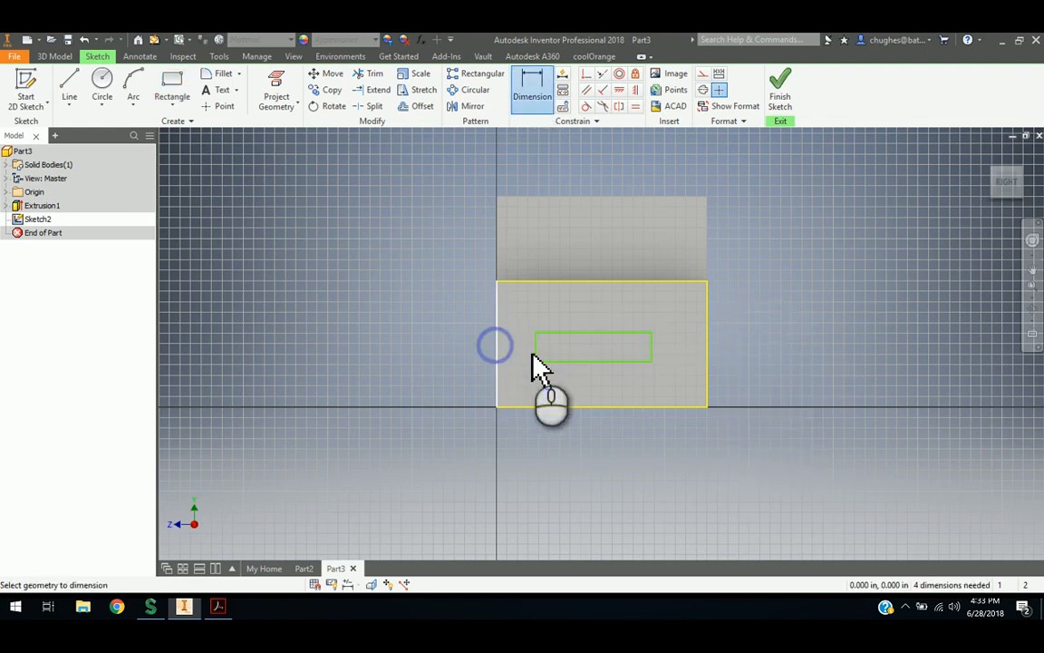
pyautogui.click(535, 350)
pyautogui.click(515, 442)
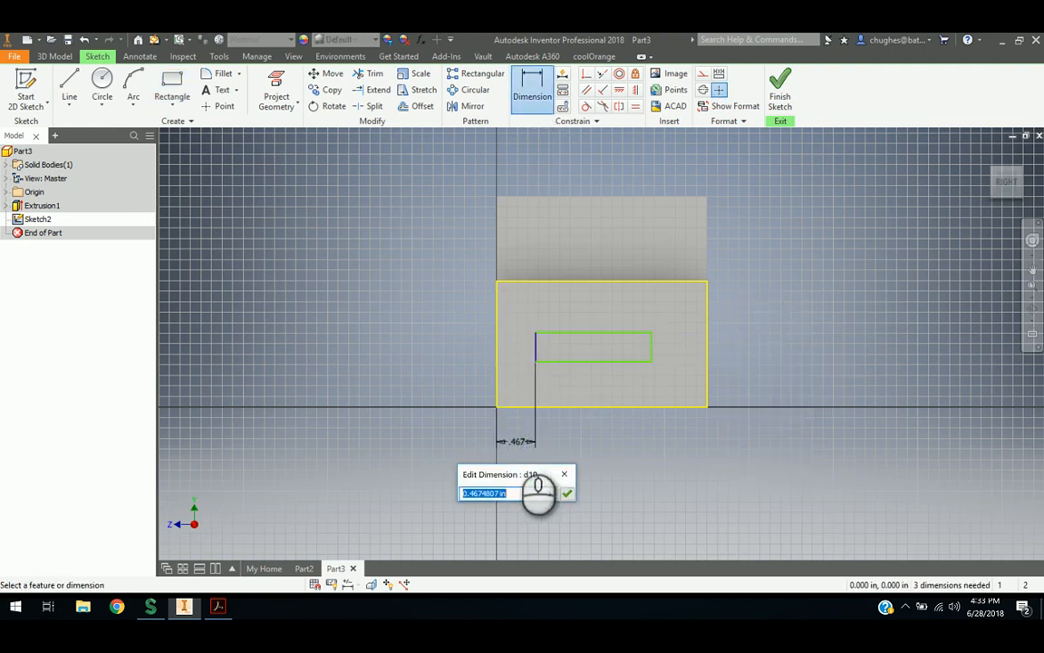
pyautogui.press('Return')
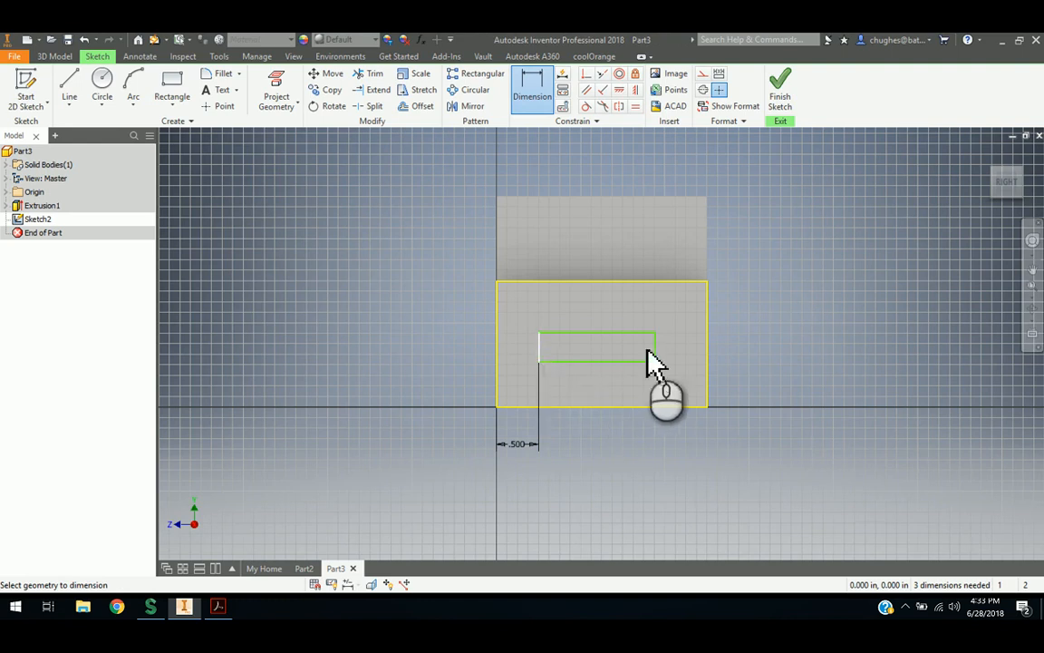
pyautogui.click(655, 349)
pyautogui.click(606, 439)
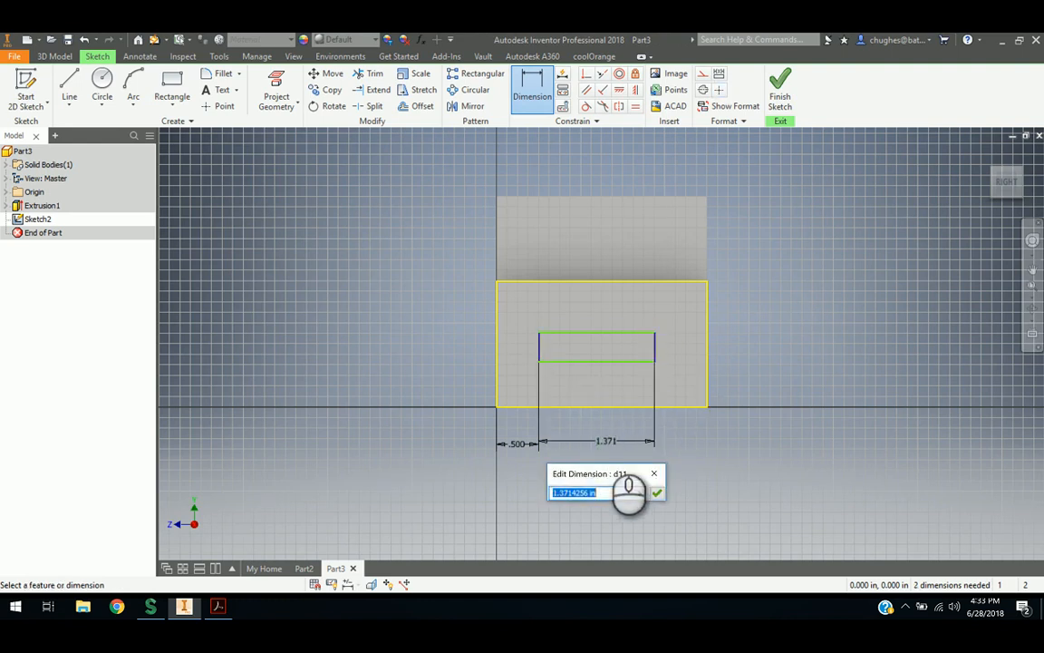
pyautogui.write('1.5')
pyautogui.press('Return')
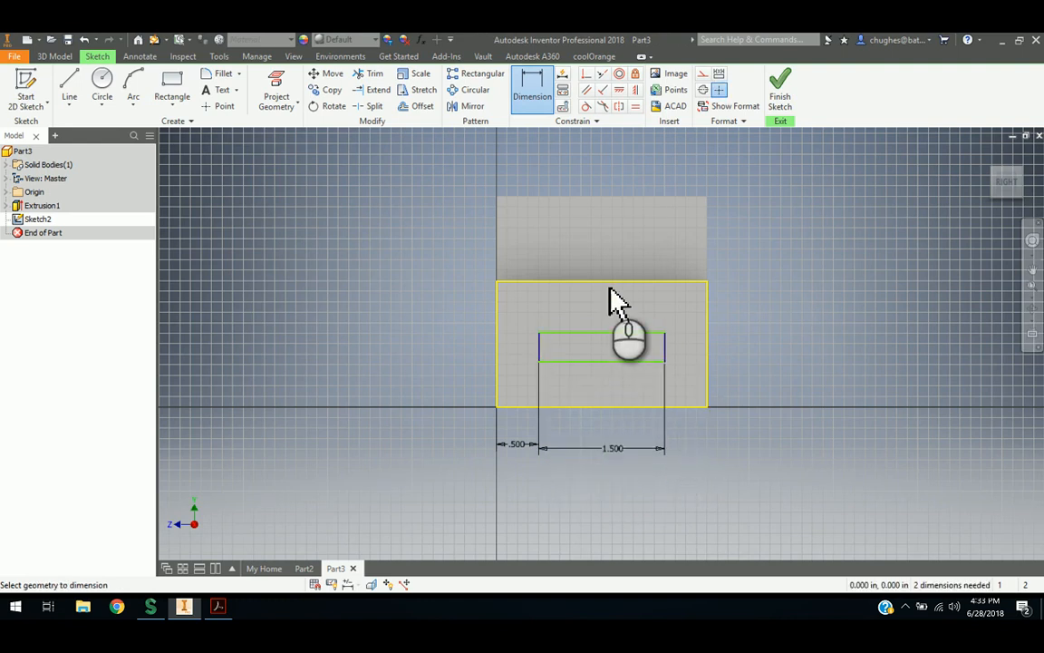
# - Dimension the rectangle's upper side 0.75 in below the face's top edge and set the rectangle's height to 0.25 in
pyautogui.click(606, 282)
pyautogui.click(613, 334)
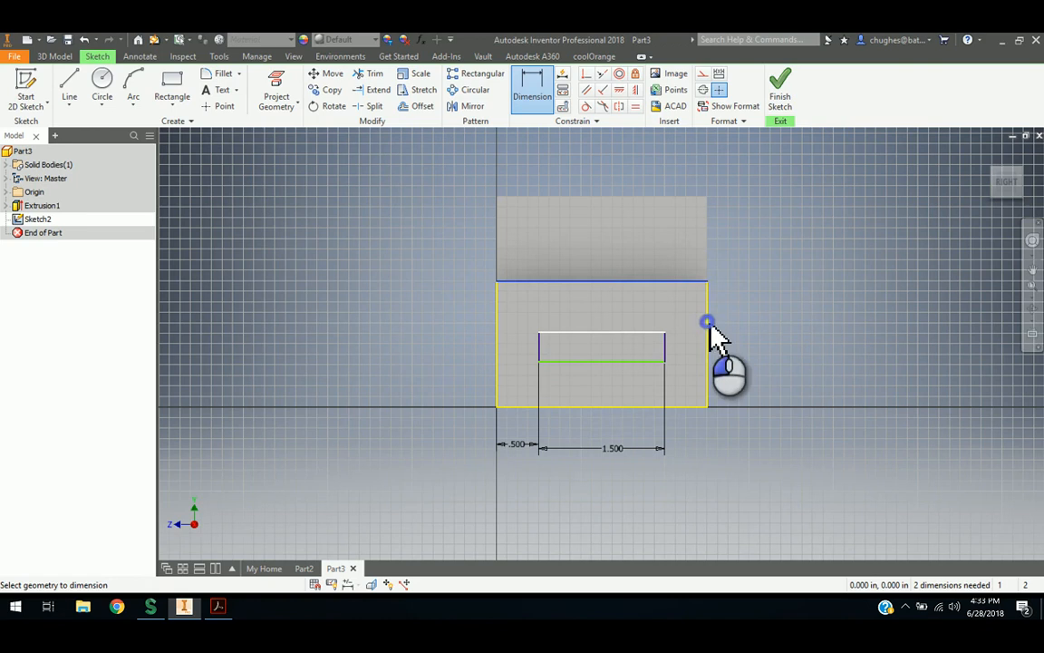
pyautogui.click(775, 319)
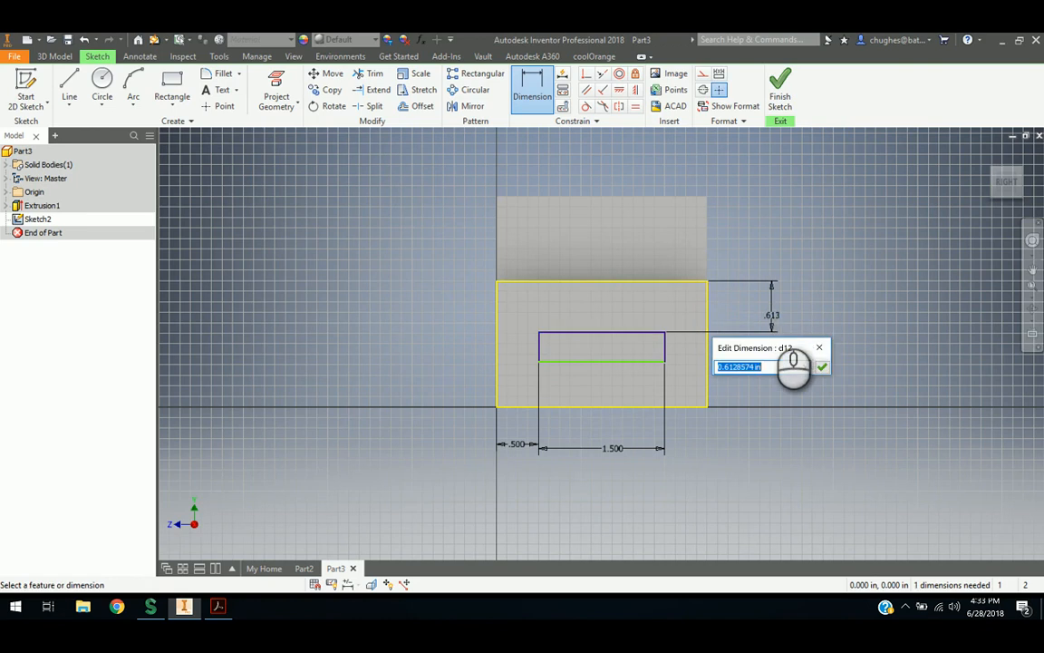
pyautogui.write('.75')
pyautogui.press('Return')
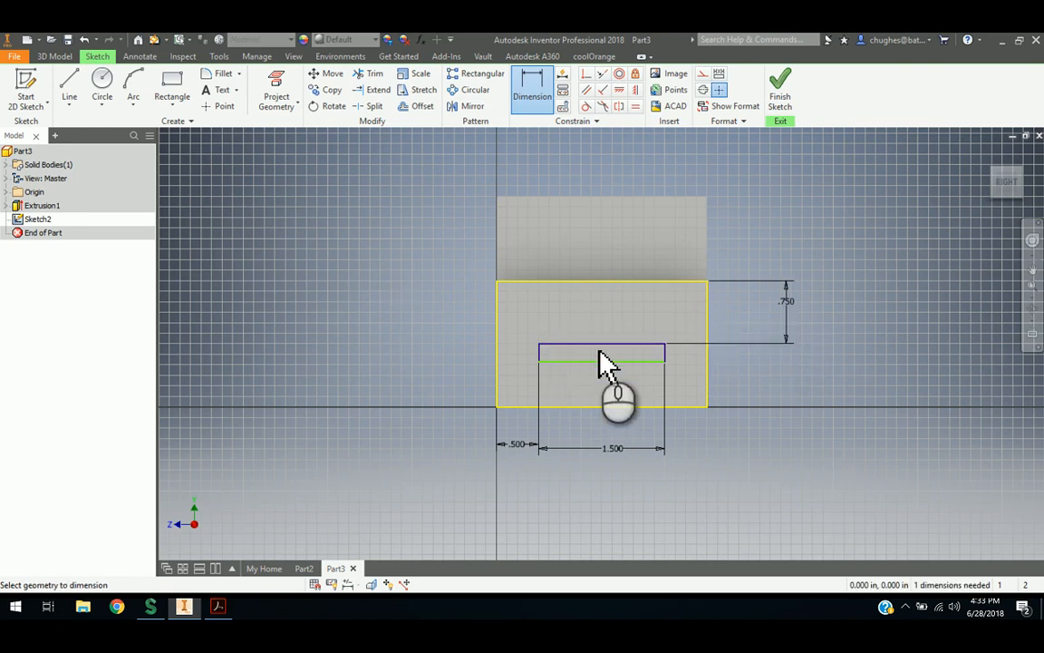
pyautogui.click(601, 361)
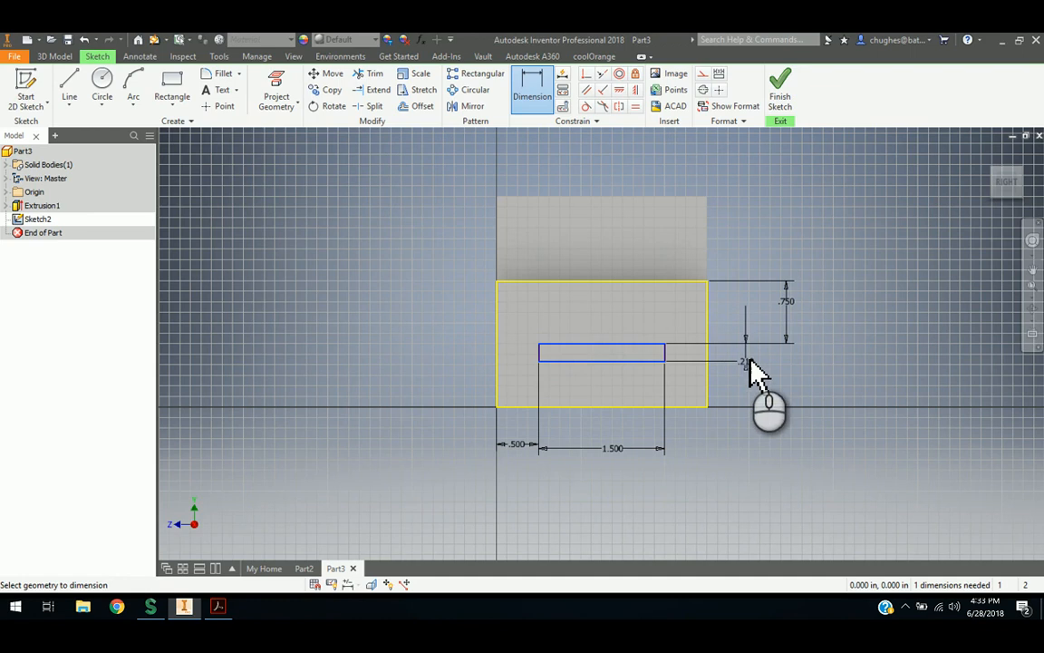
pyautogui.click(762, 357)
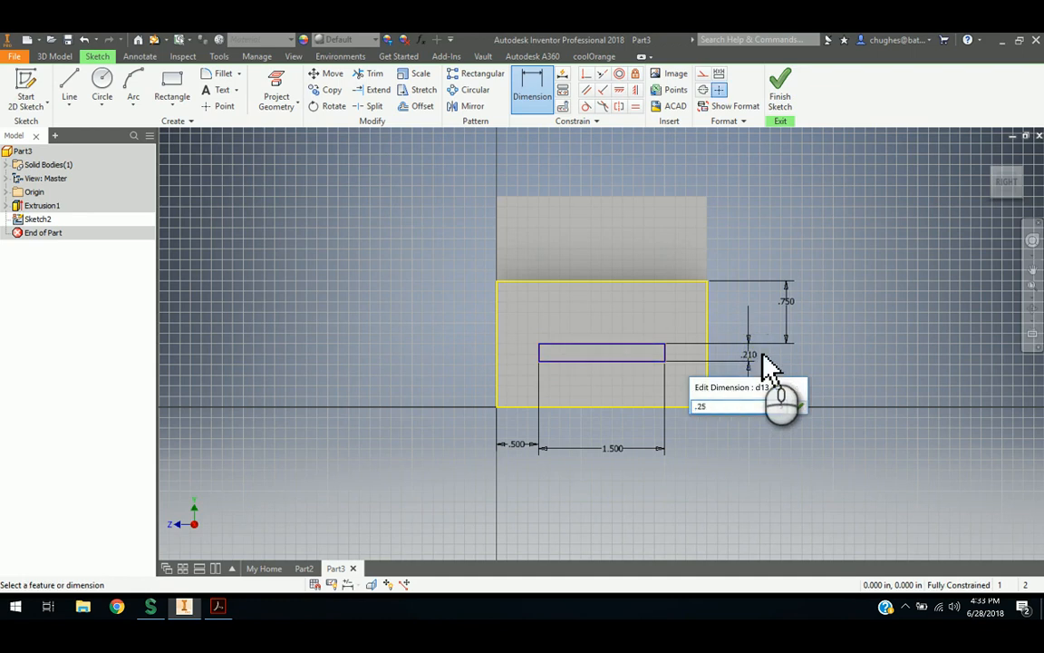
pyautogui.press('Return')
# - Check the tab's depth in the model creation PDF and extrude the sketched rectangle 0.75 in outward from the end face in Inventor
pyautogui.click(781, 91)
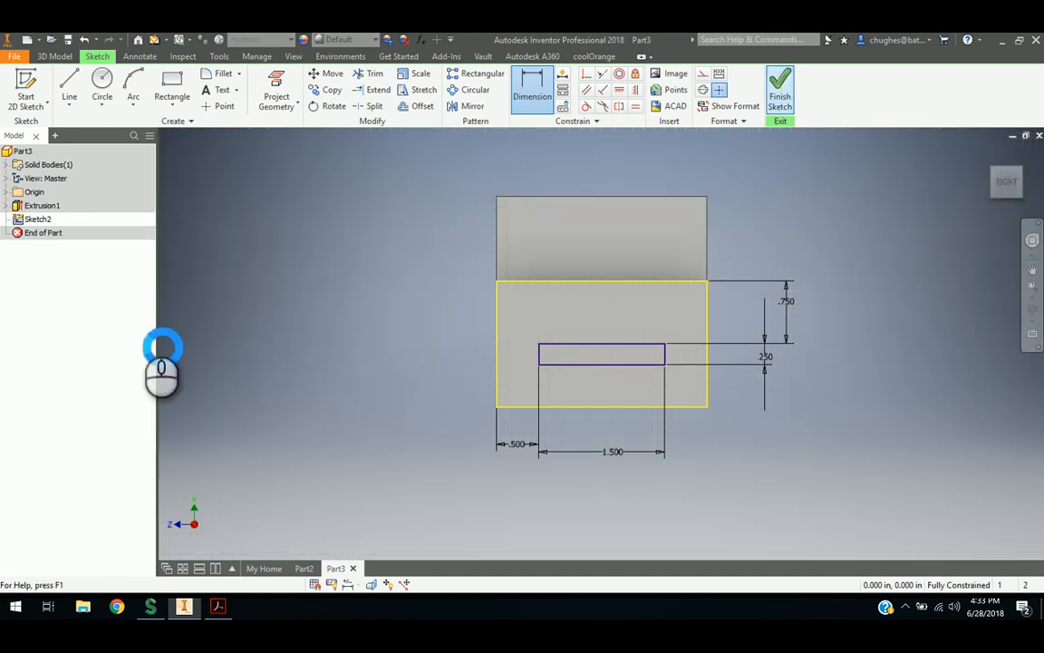
pyautogui.click(217, 607)
pyautogui.click(187, 609)
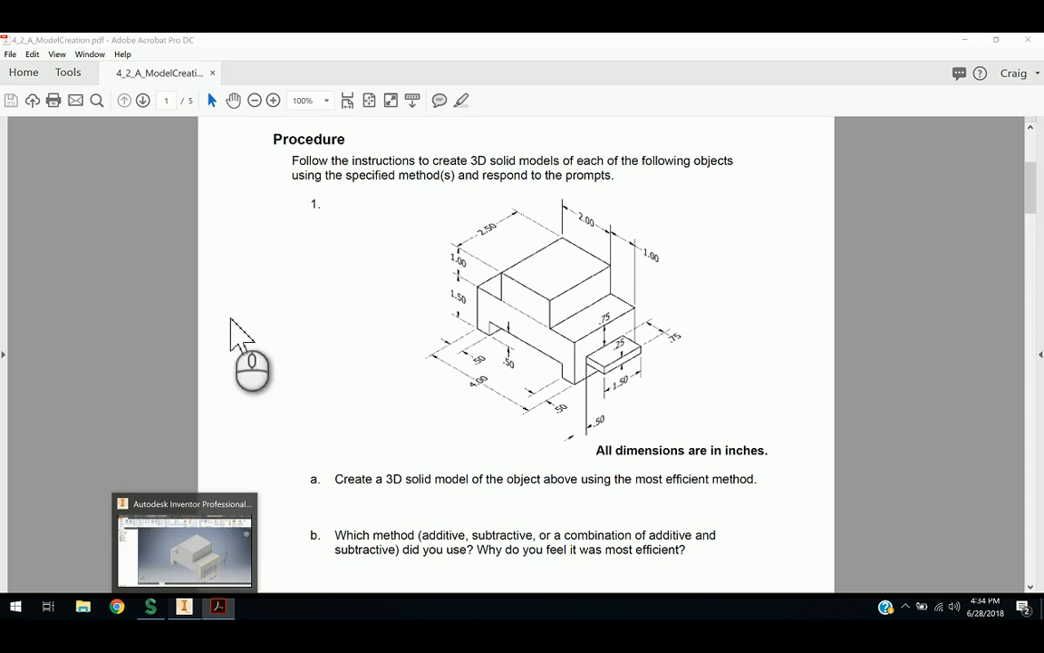
pyautogui.click(70, 90)
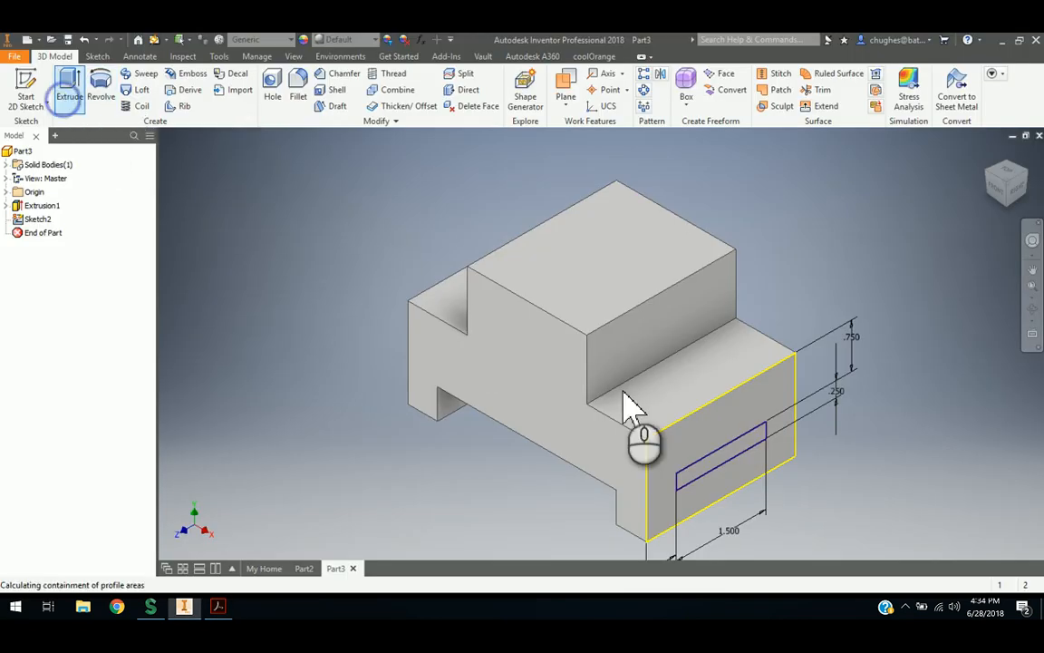
pyautogui.click(725, 461)
pyautogui.doubleClick(337, 211)
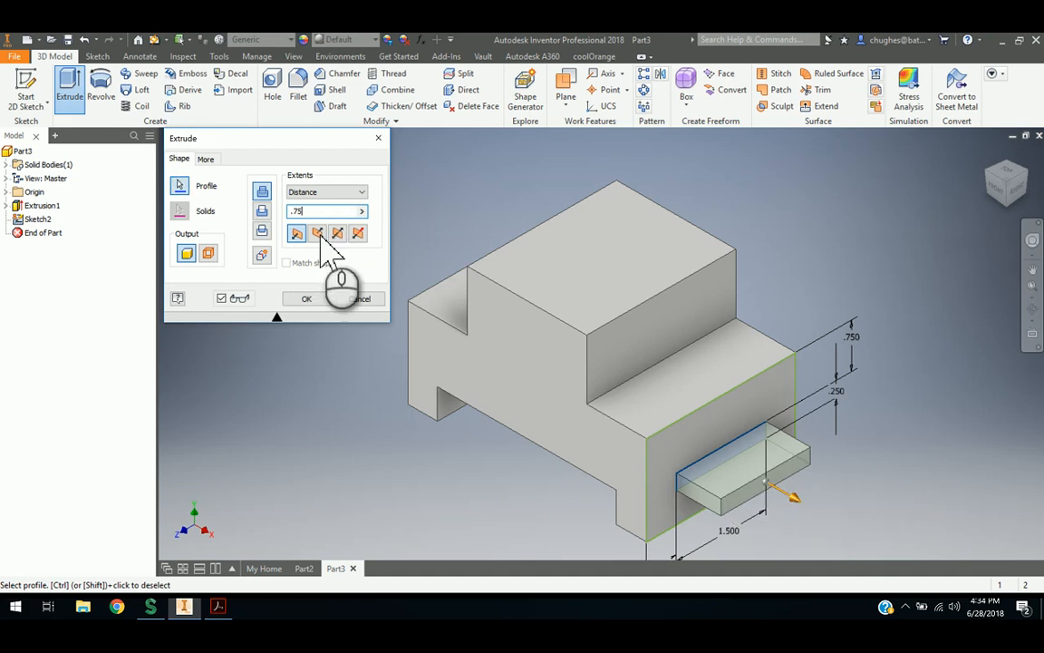
pyautogui.click(306, 298)
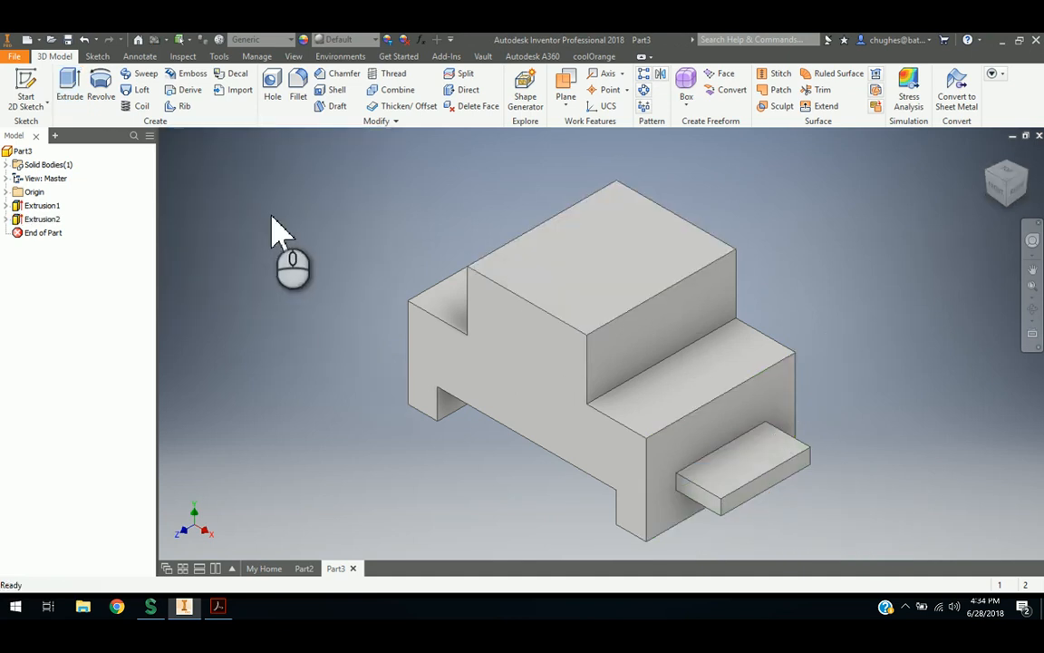
# - Open the physical properties in the iProperties of Part3 and update them to calculate its mass, area and volume
pyautogui.rightClick(21, 150)
pyautogui.click(91, 317)
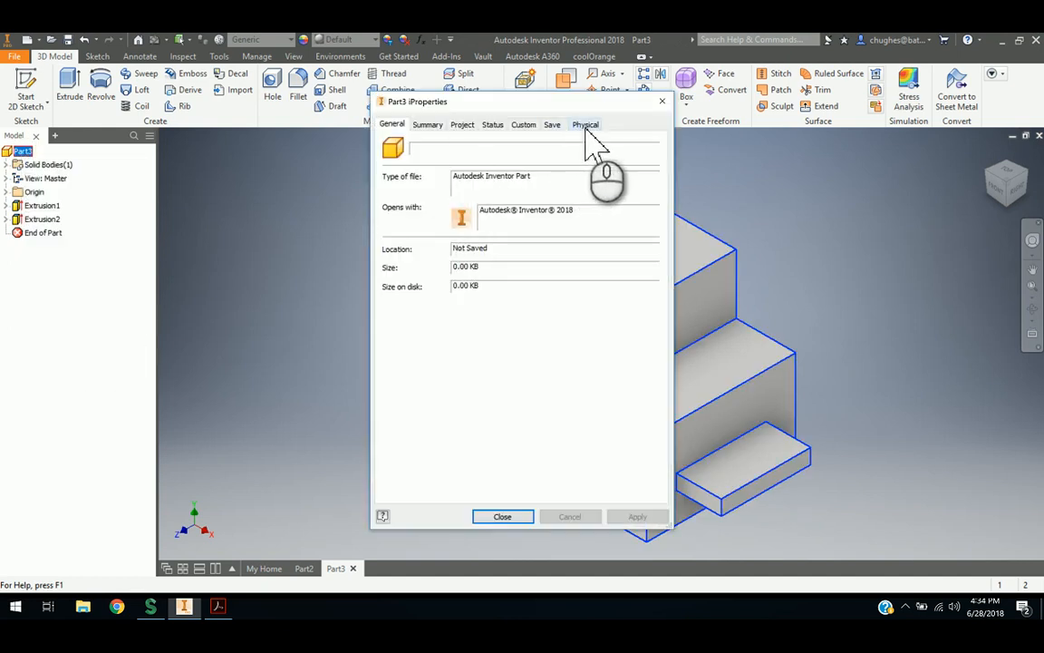
pyautogui.click(585, 127)
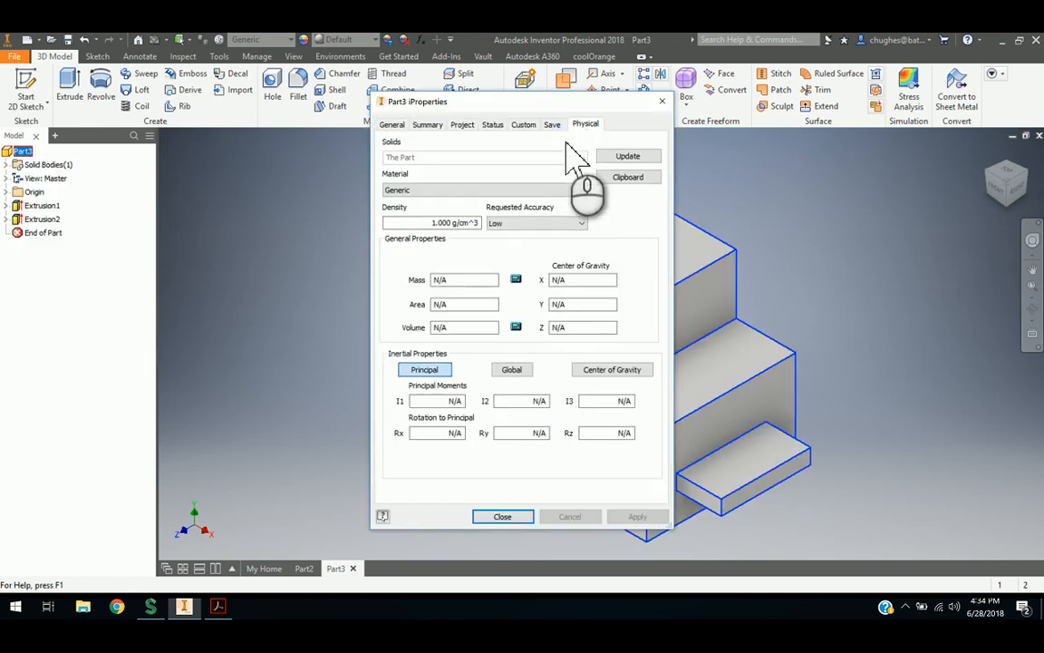
pyautogui.click(611, 156)
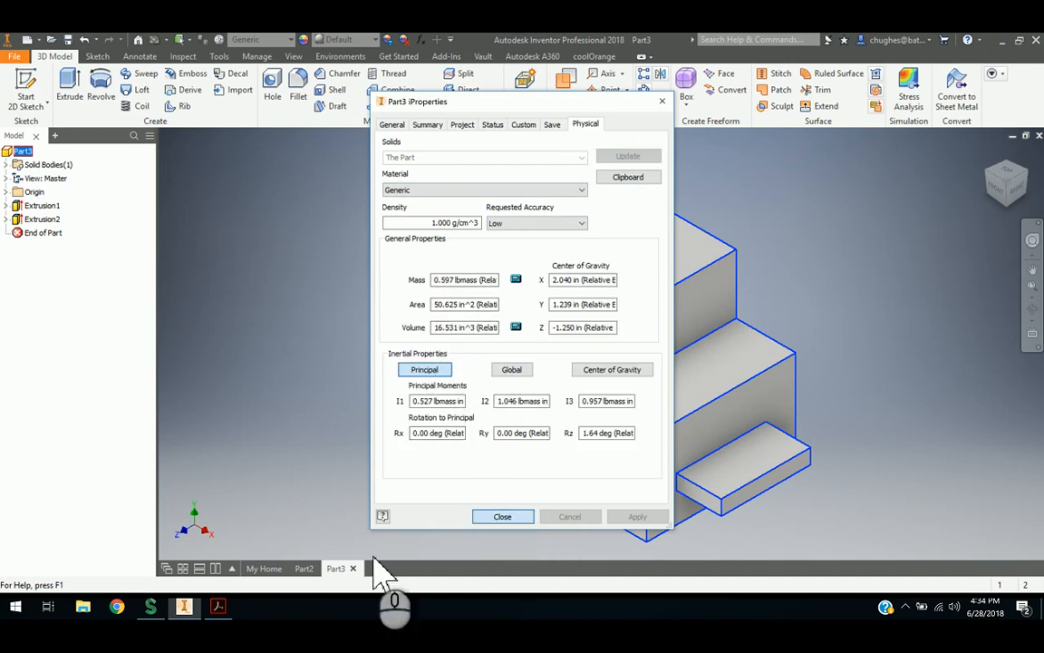
# - Update the physical properties in Part2's iProperties to compare its mass, area and volume with Part3, and close the properties
pyautogui.click(304, 568)
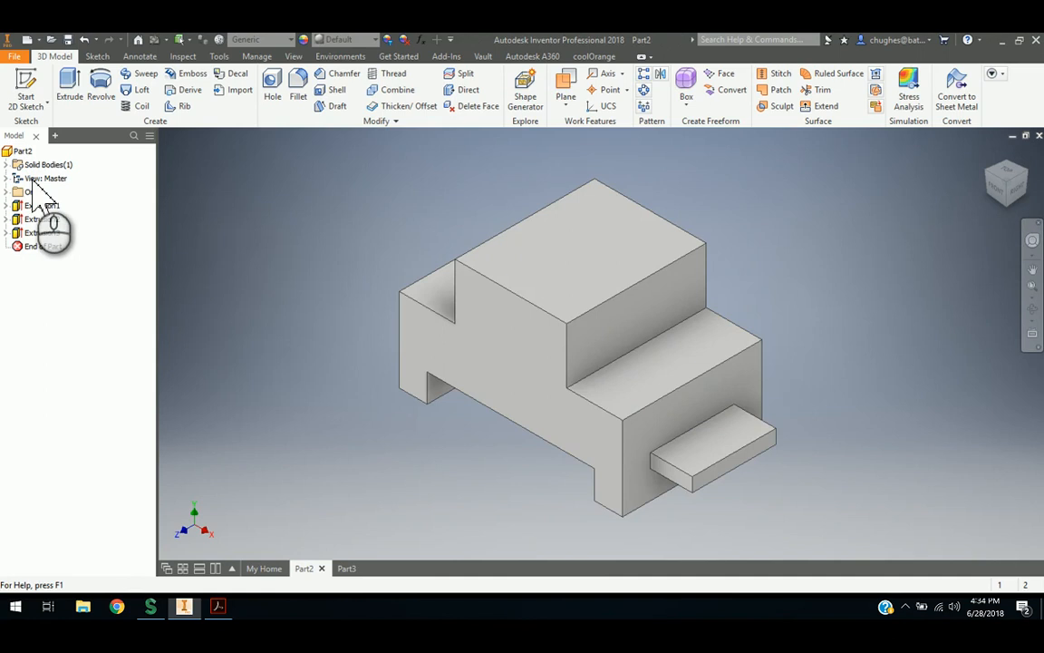
pyautogui.click(23, 152)
pyautogui.rightClick(29, 156)
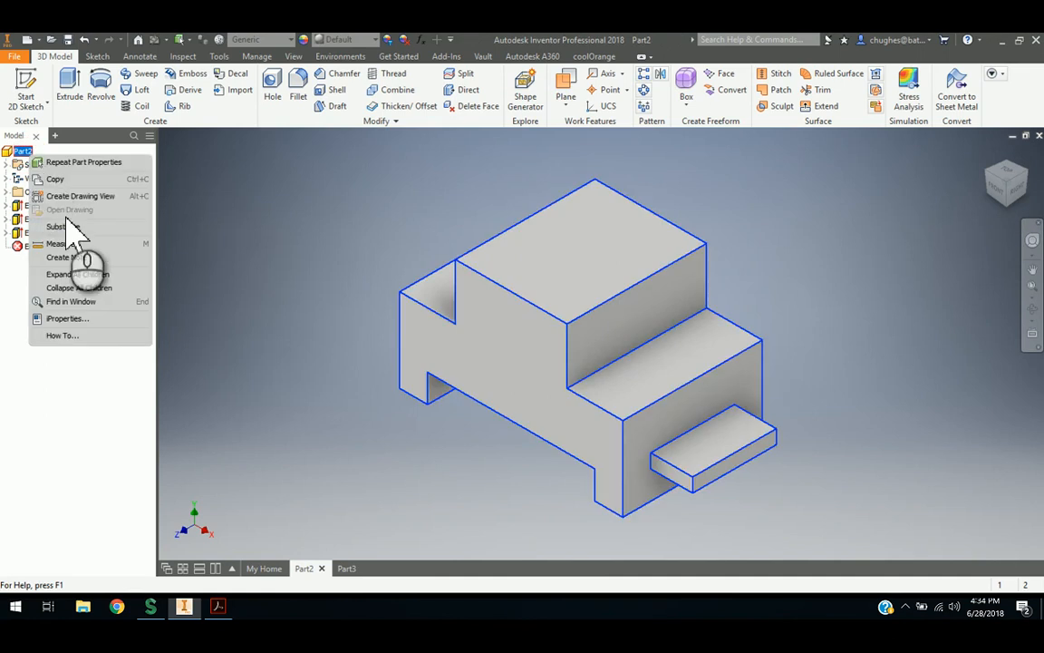
pyautogui.click(109, 314)
pyautogui.click(580, 127)
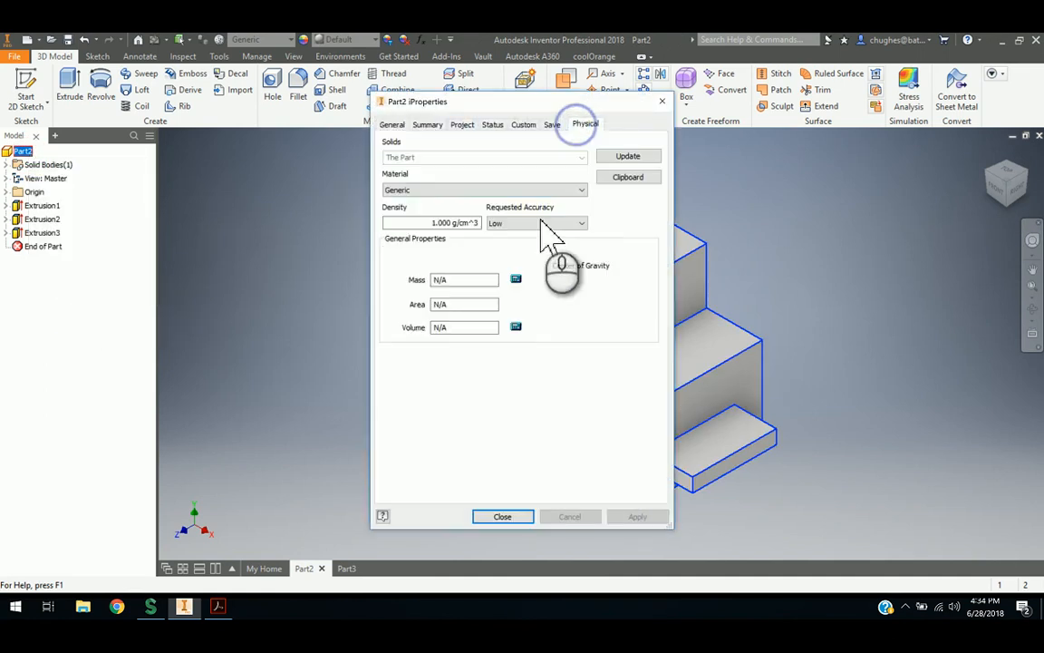
pyautogui.click(607, 159)
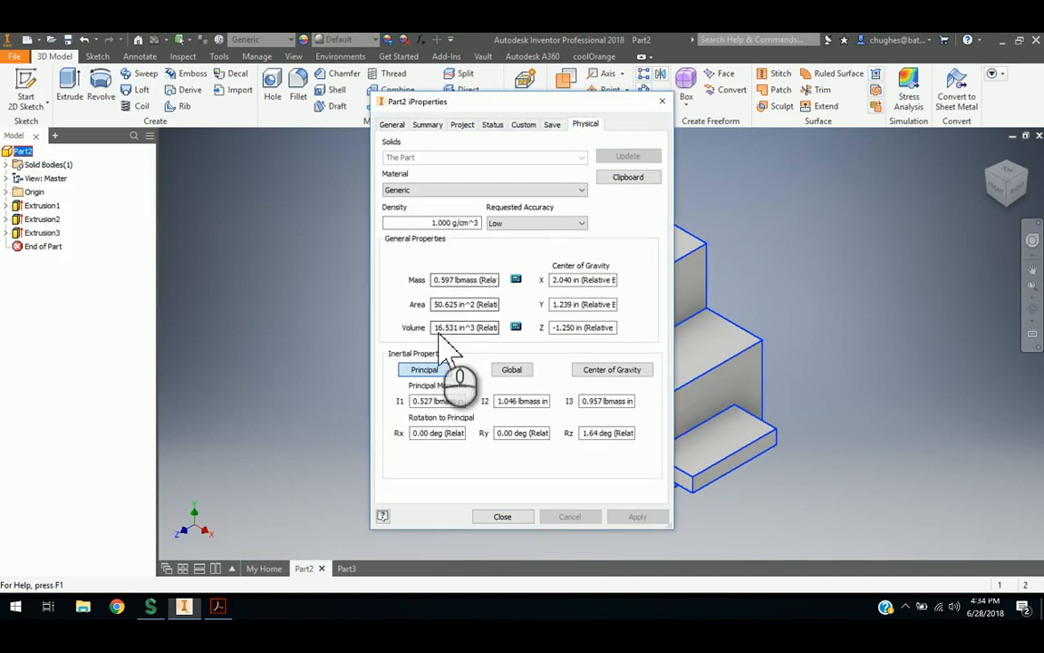
pyautogui.click(501, 517)
pyautogui.click(288, 317)
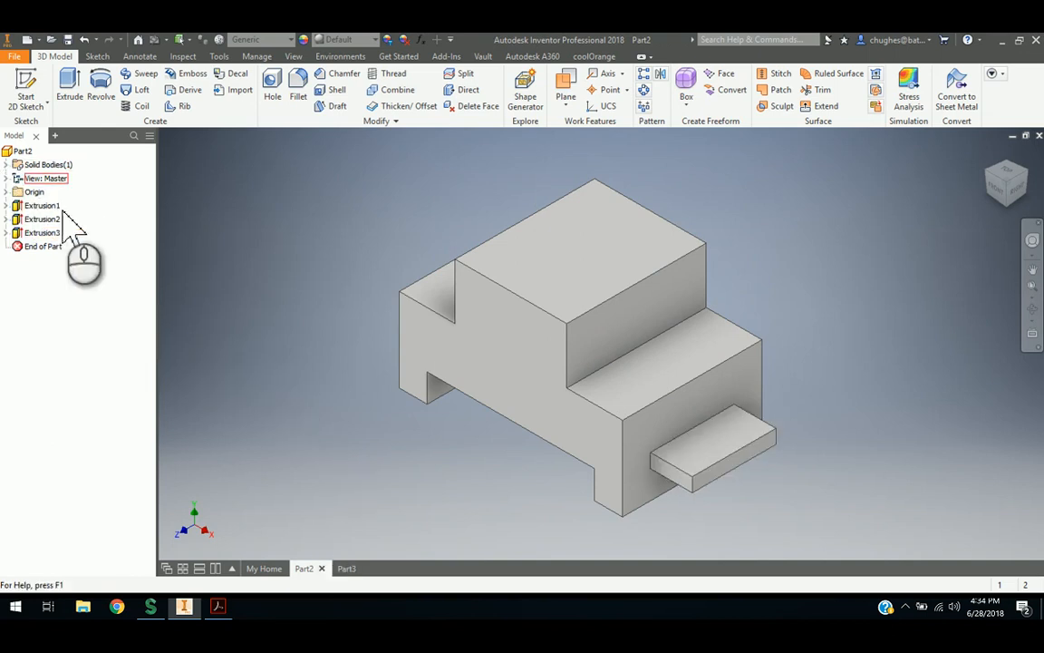
# - Bring up Part3 to compare its feature list, review questions a and b under the first object in the Acrobat PDF, and return to Inventor
pyautogui.click(346, 568)
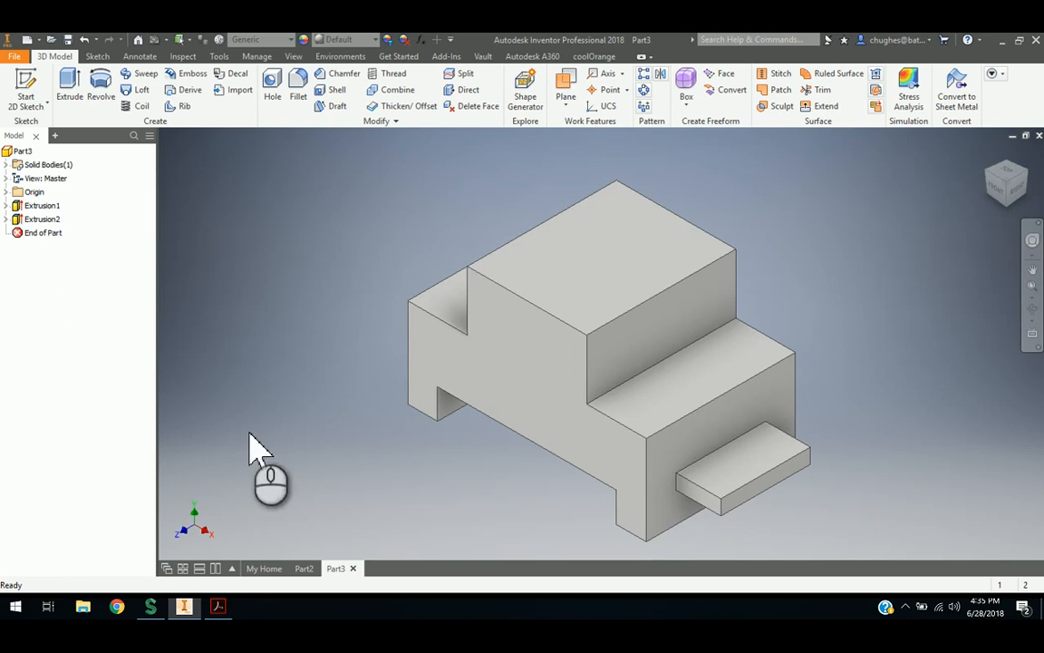
pyautogui.click(222, 607)
pyautogui.scroll(-3, 378, 372)
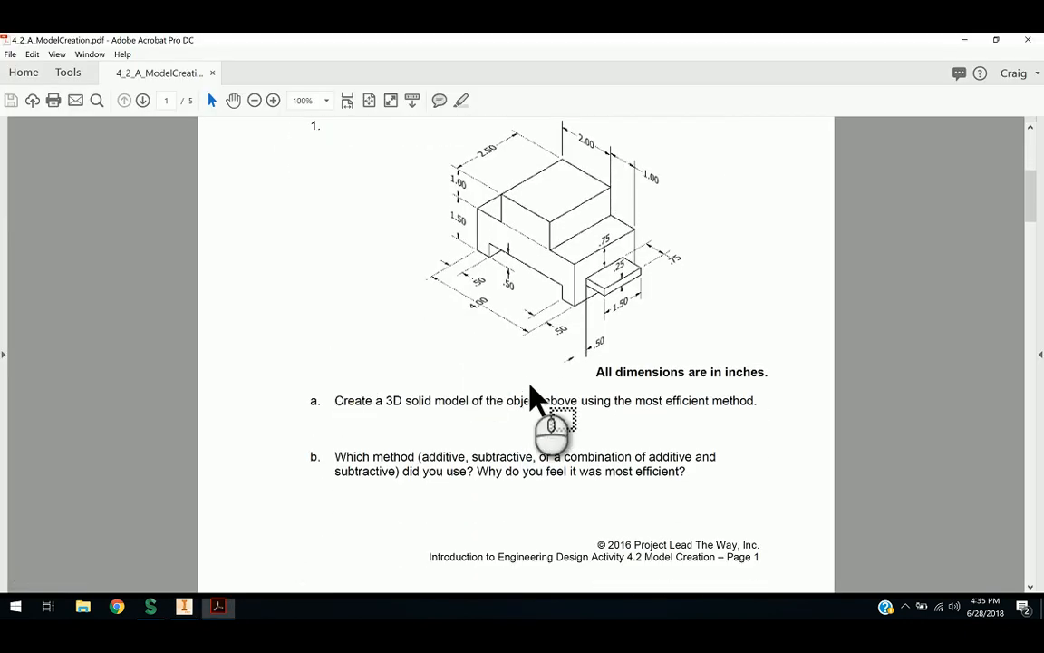
pyautogui.scroll(-2, 535, 399)
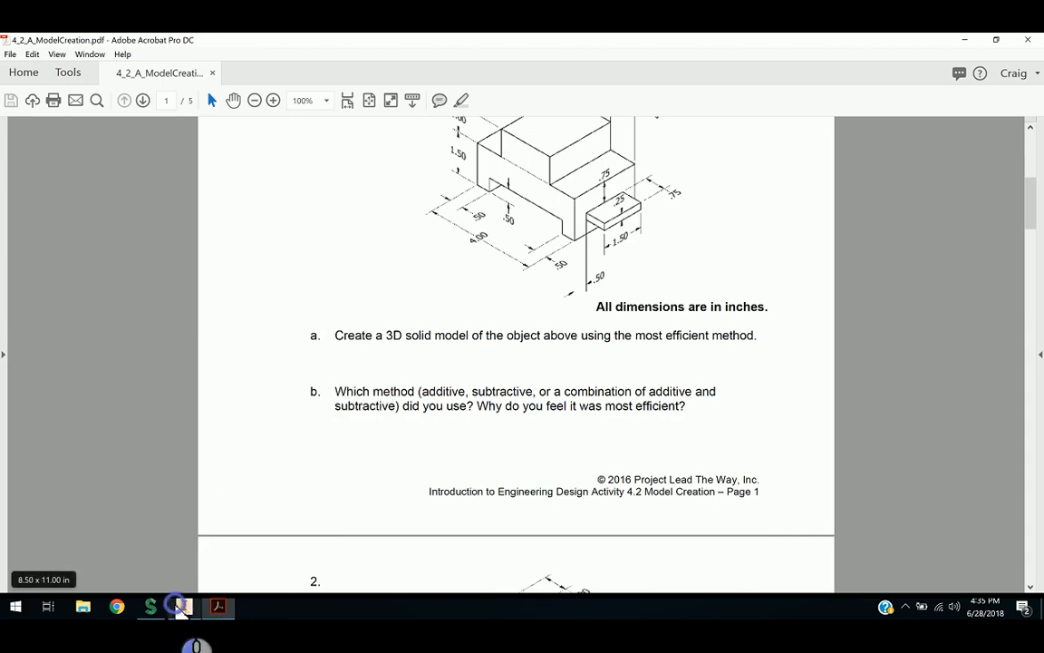
pyautogui.click(172, 580)
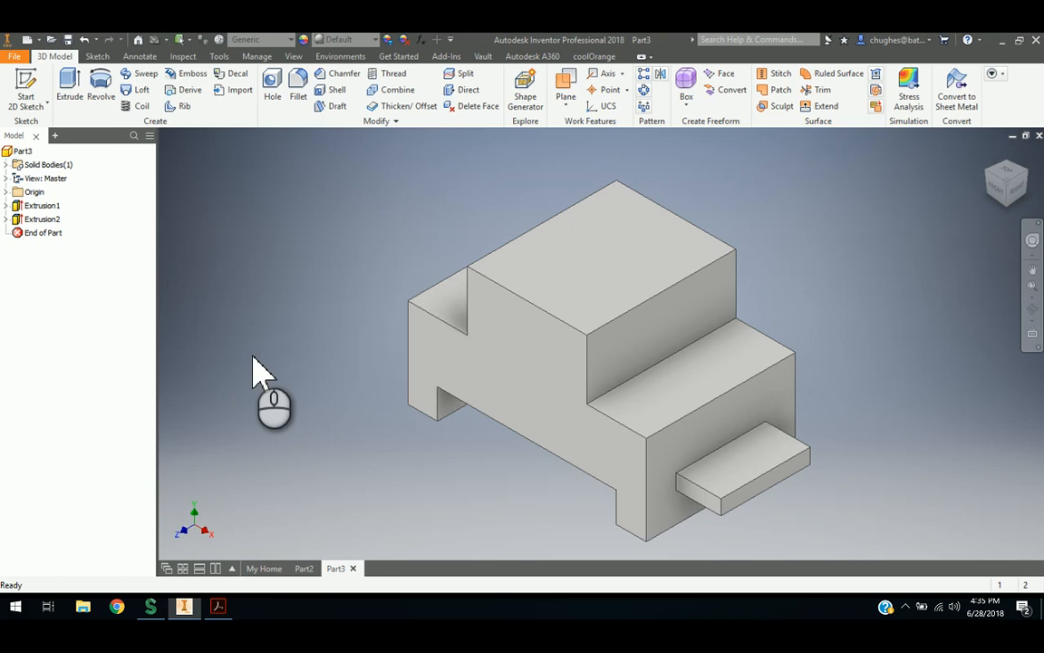